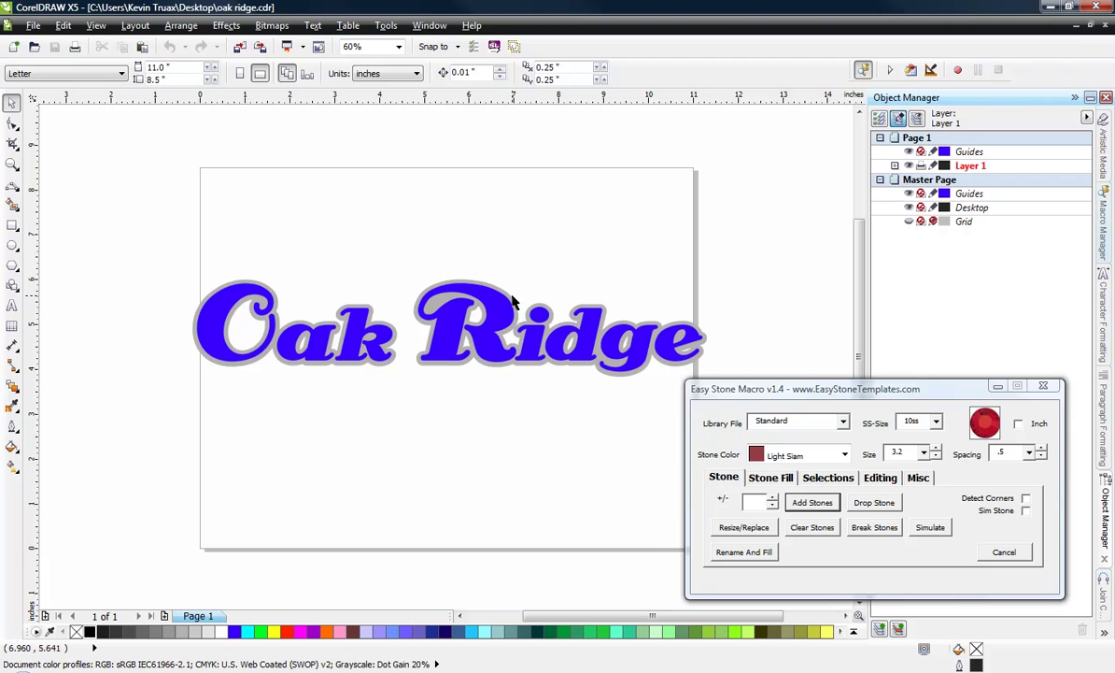
- Examine the grouped blue curves and the grey Defined Path that make up the Oak Ridge lettering
left_click(511, 301)
left_click(504, 271)
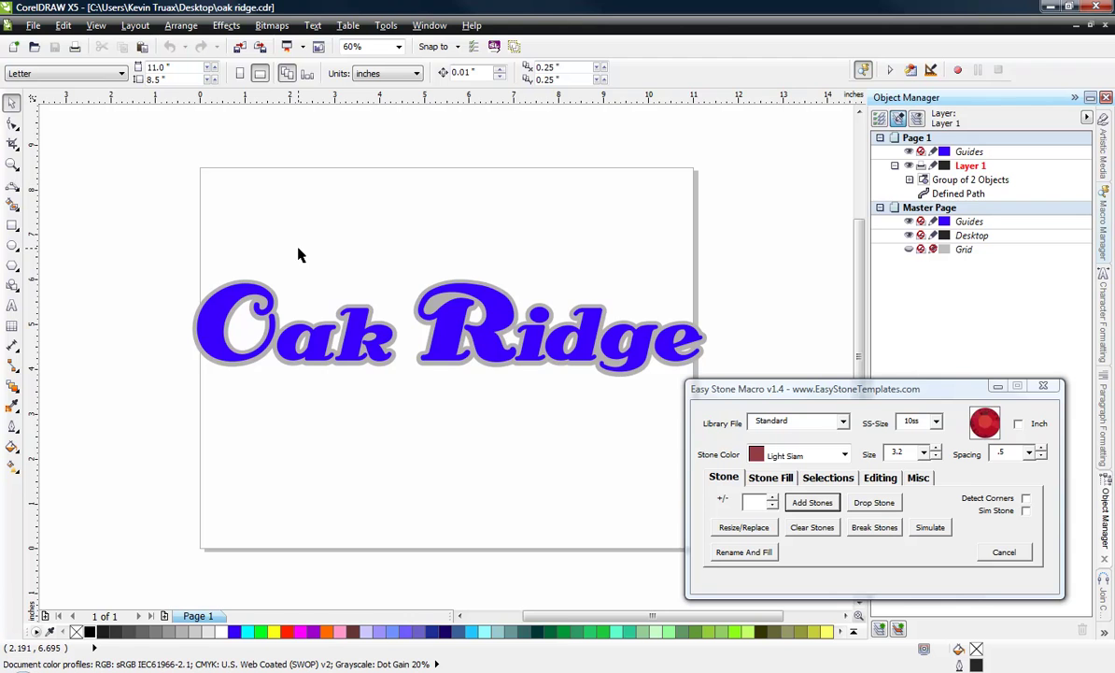
scroll(299, 254, "down", 2)
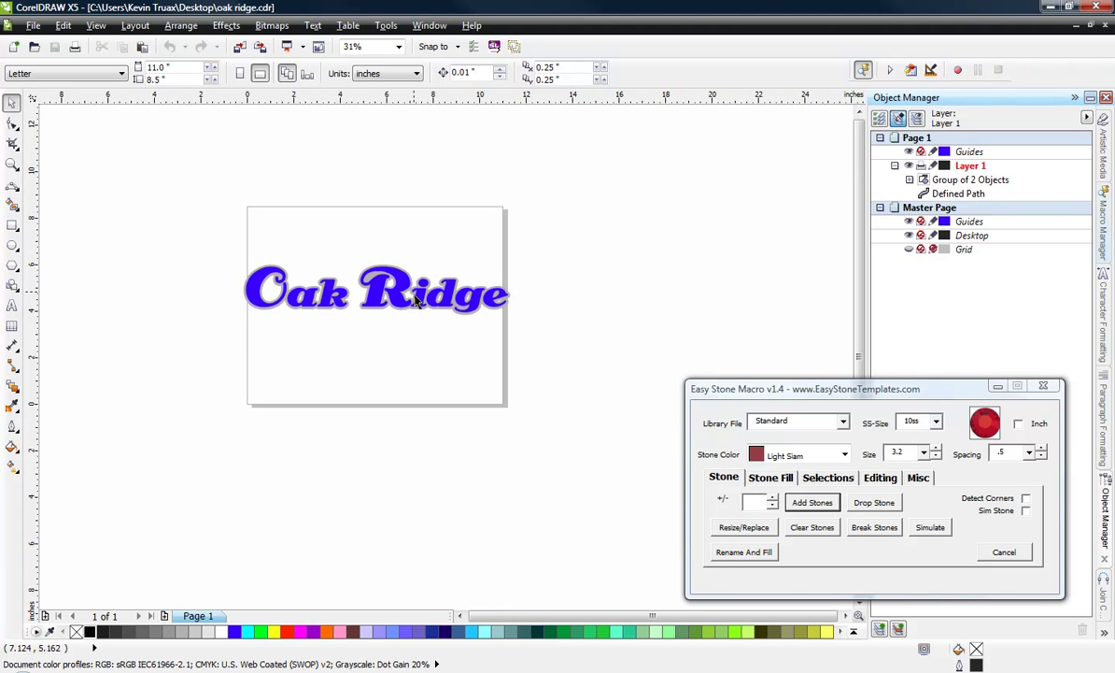
scroll(386, 274, "up", 2)
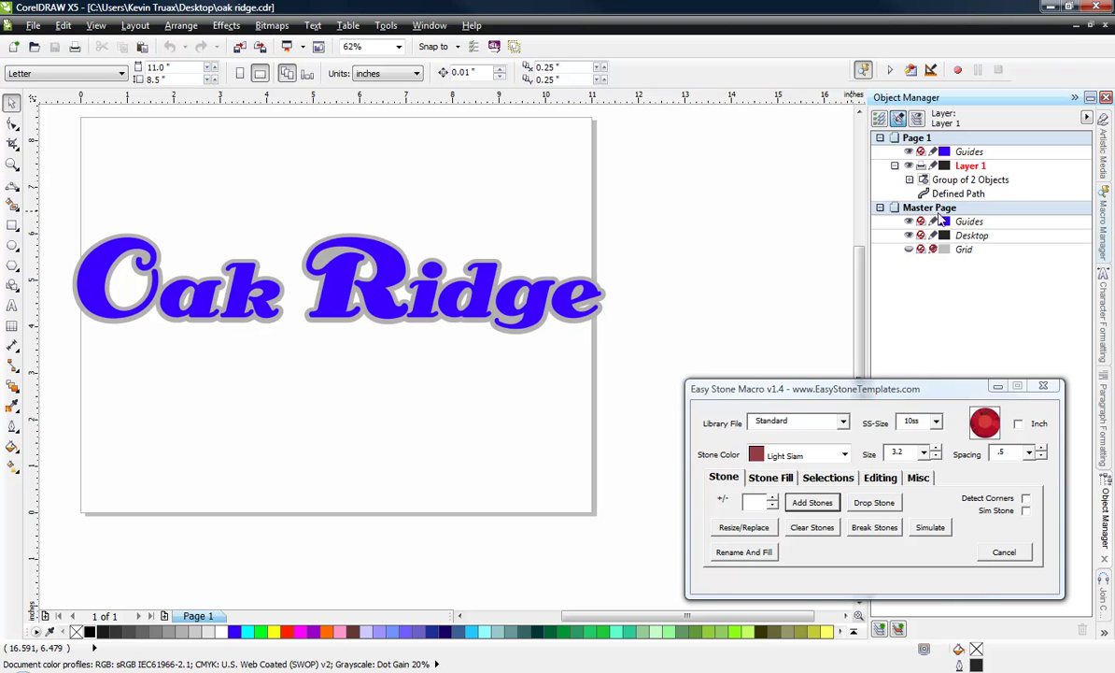
left_click(909, 179)
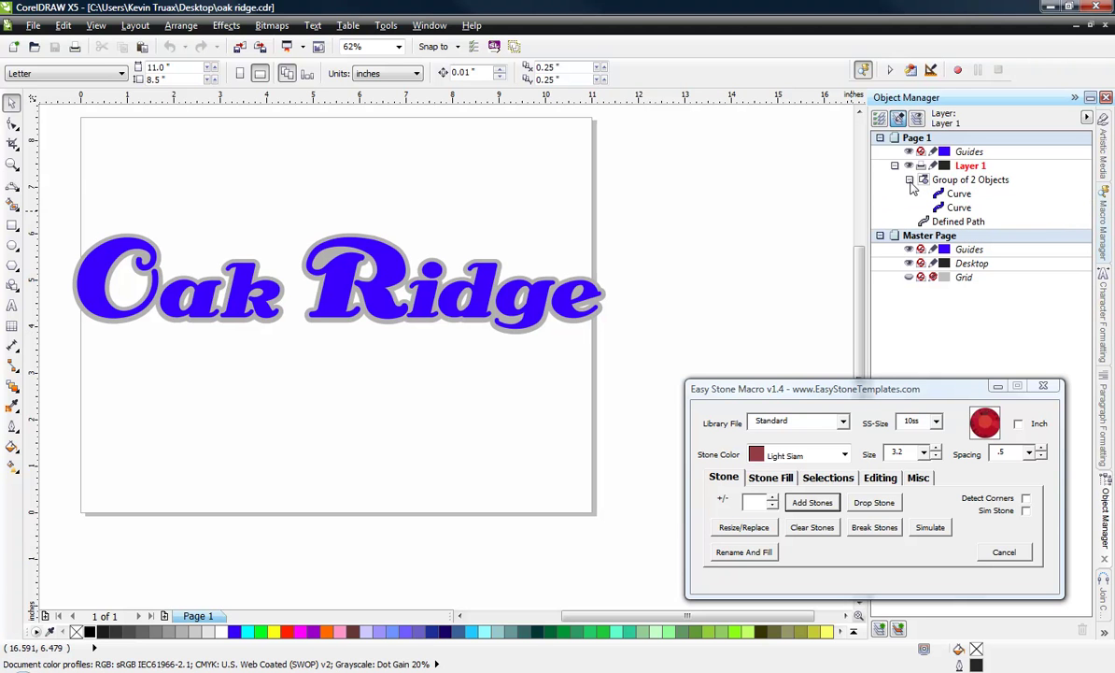
left_click(951, 208)
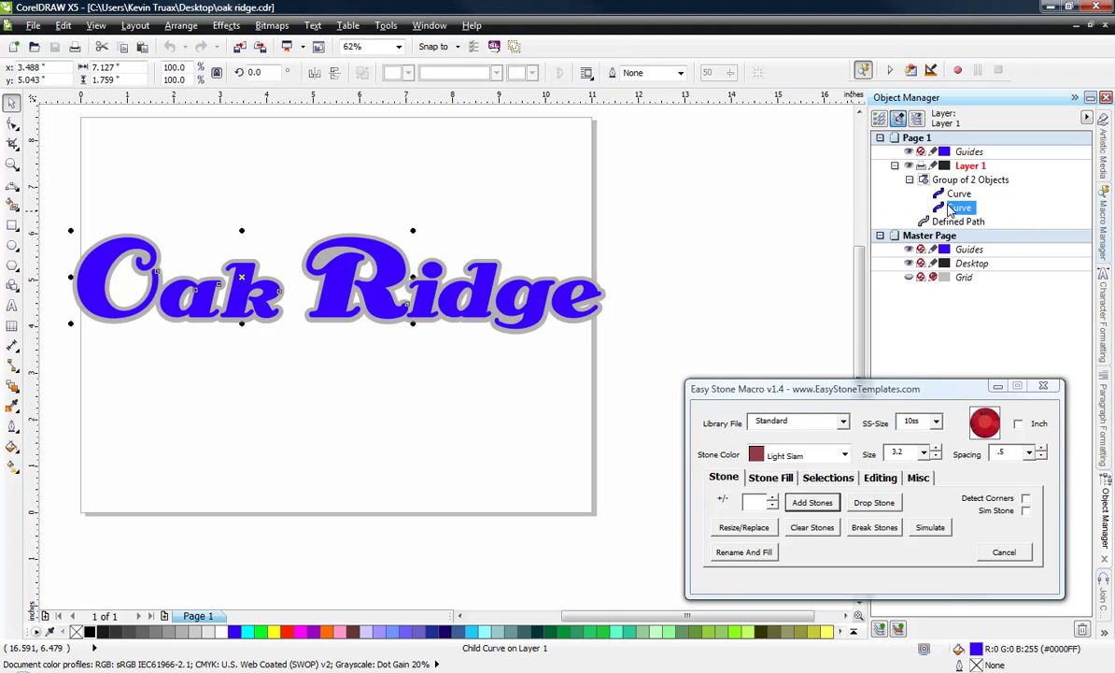
left_click(943, 221)
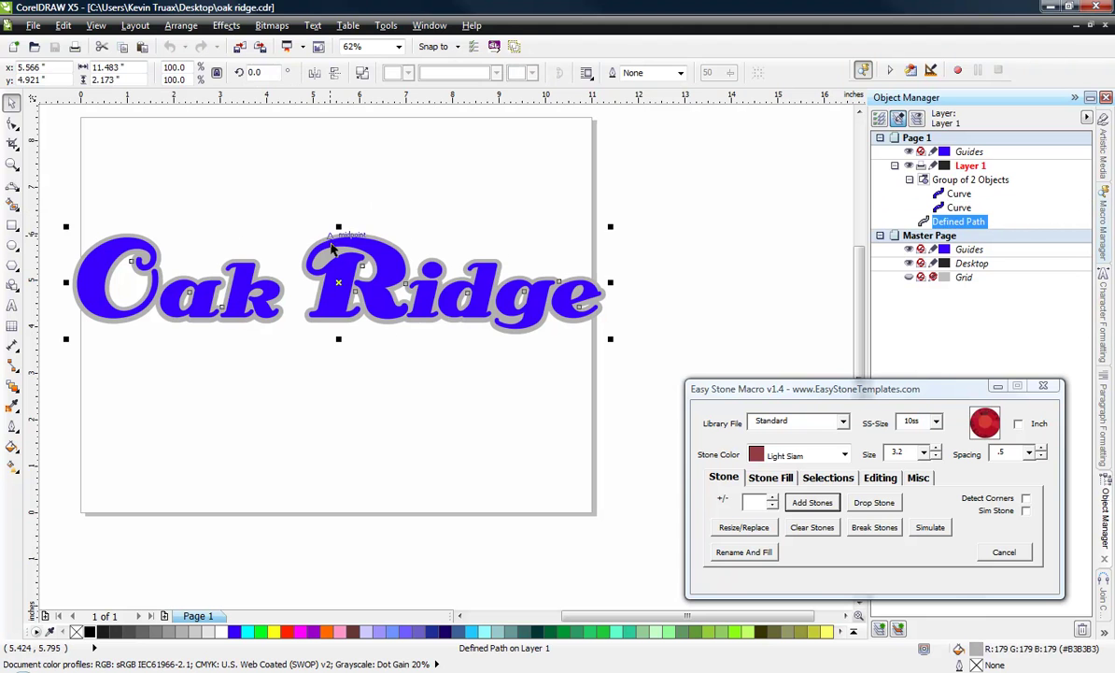
left_click(349, 188)
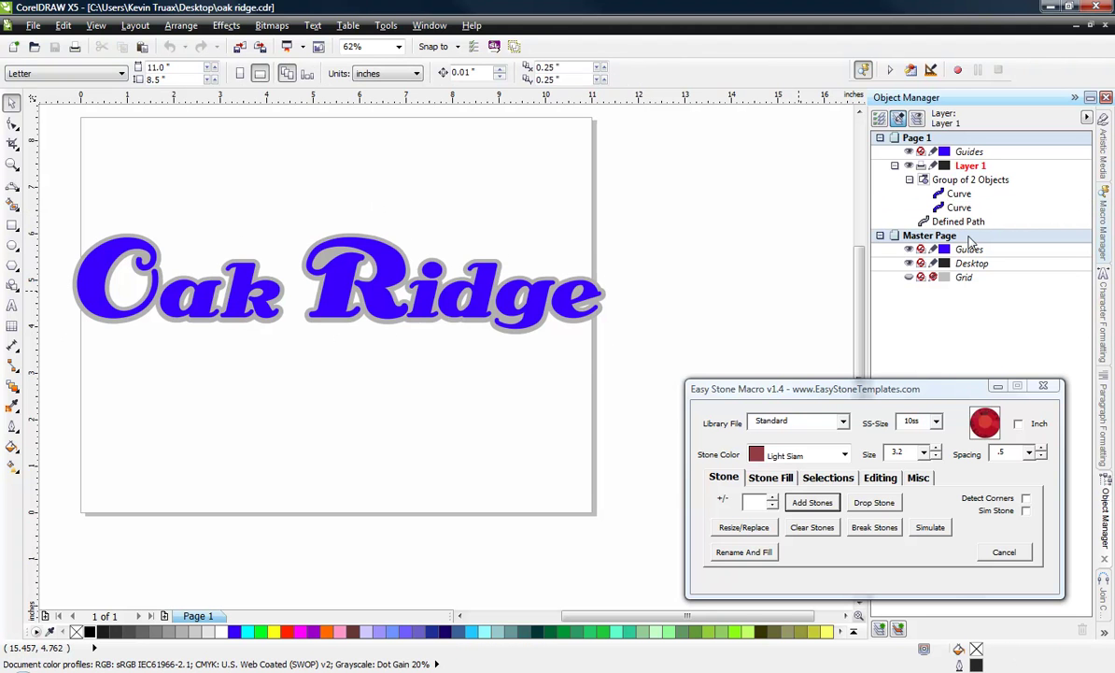
- Move the grey Defined Path about 2.9 inches straight down, clear of the blue Oak Ridge lettering
left_click(901, 221)
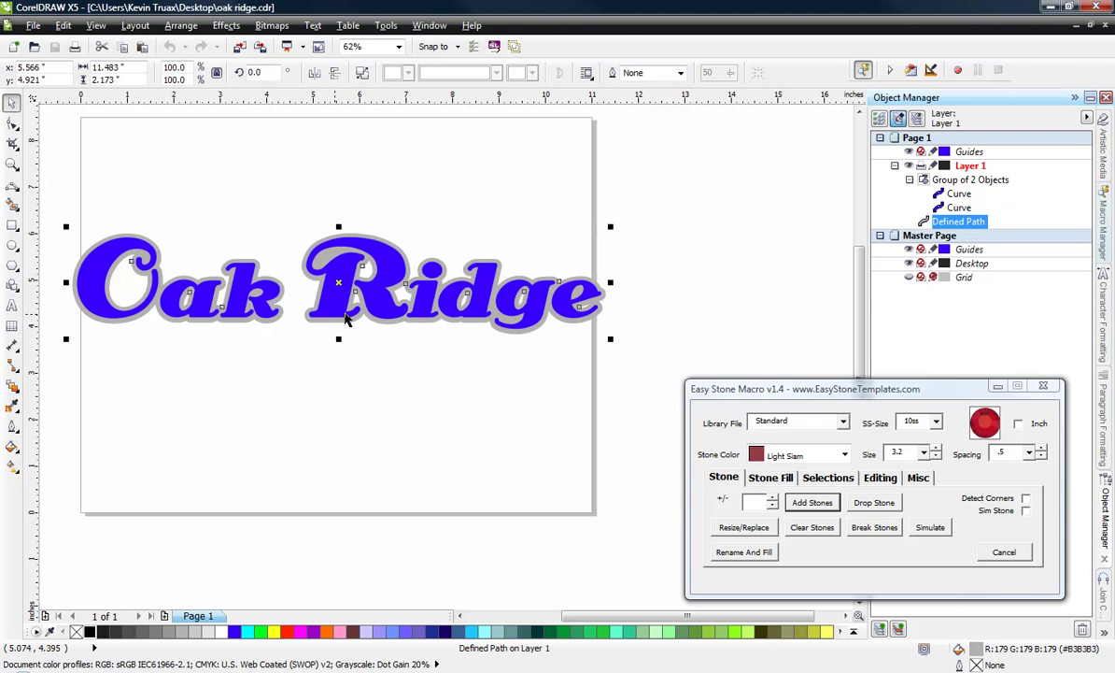
left_click_drag(341, 296, 348, 434)
left_click(315, 454)
left_click(320, 452)
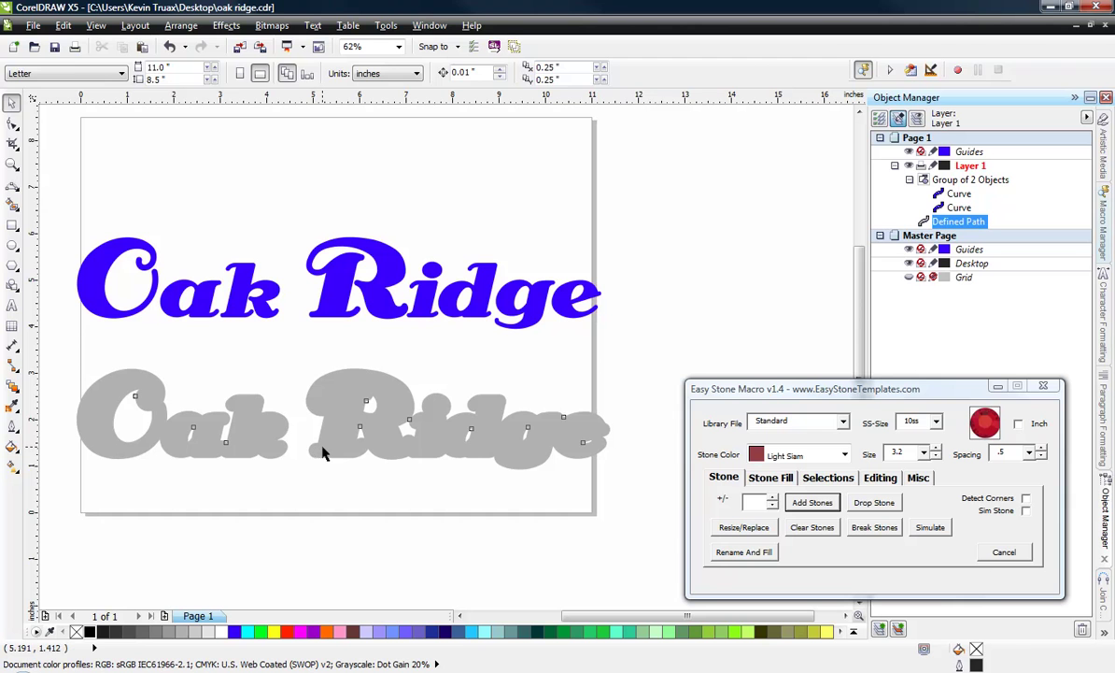
- Remove the fill from the moved path and give it a black hairline outline
left_click(76, 633)
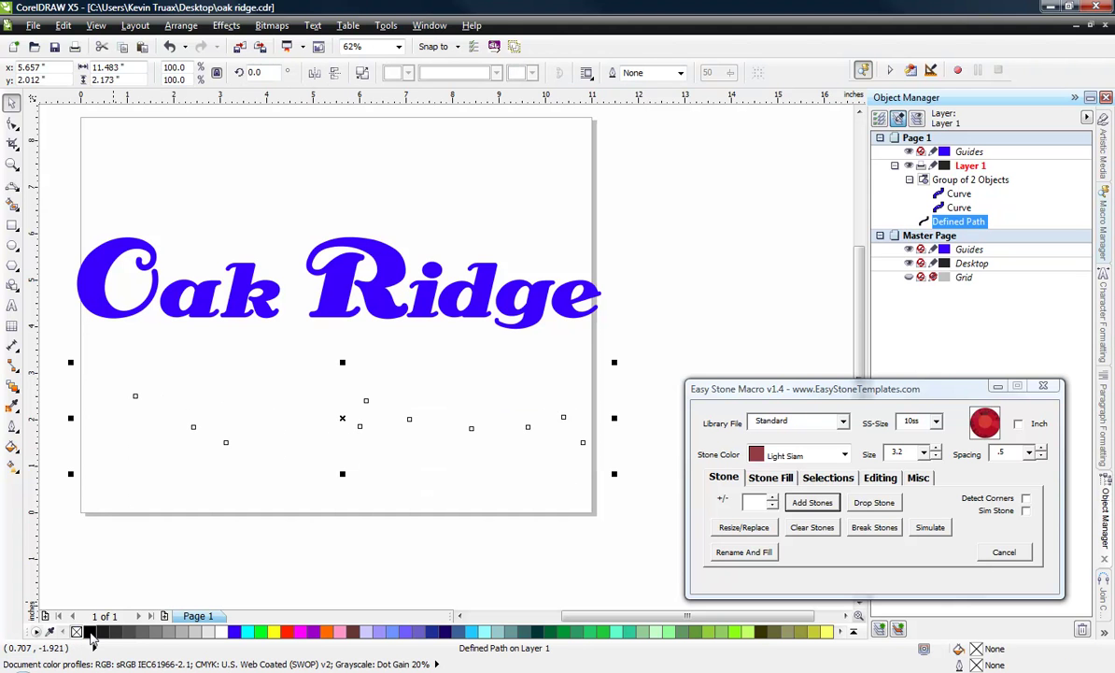
right_click(90, 634)
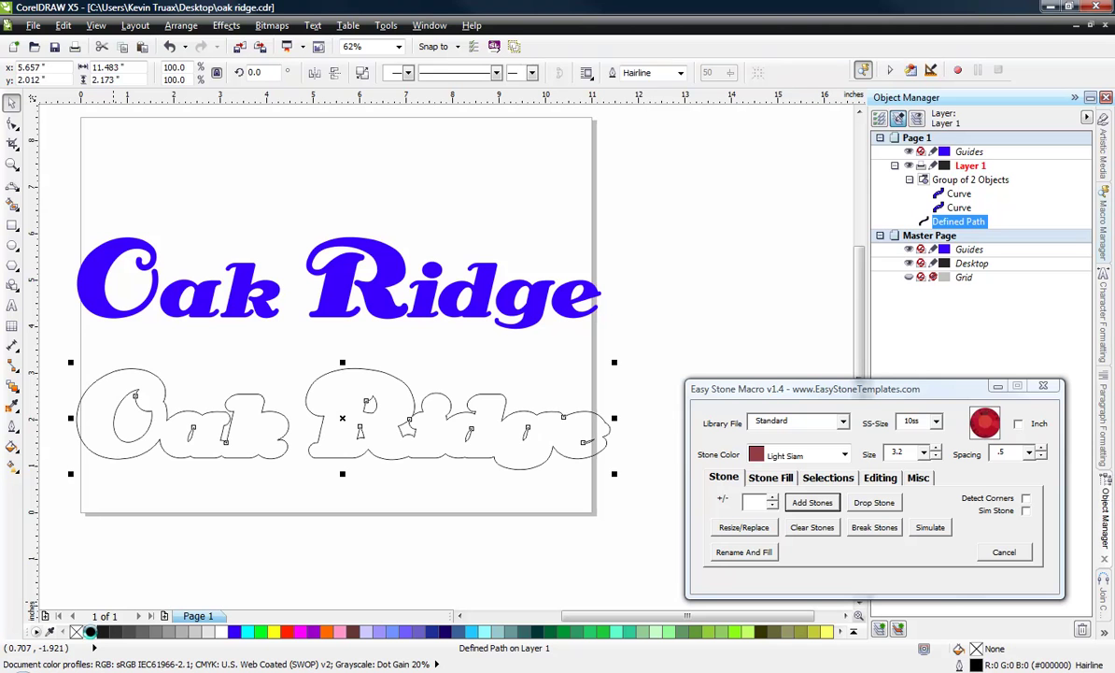
left_click(205, 501)
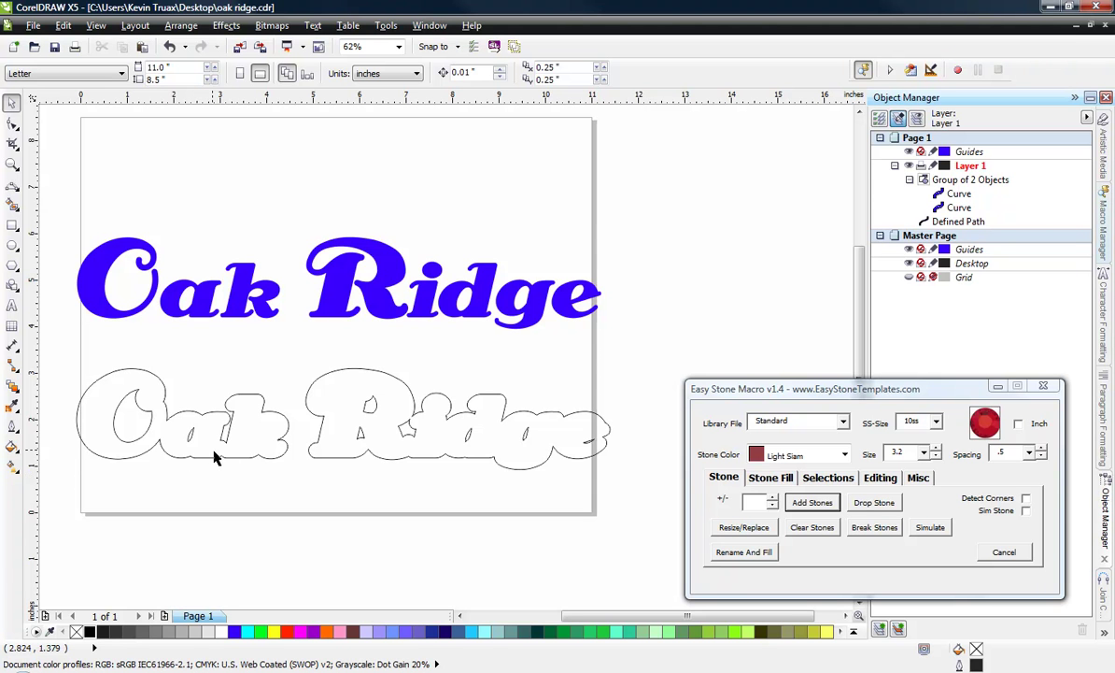
- Enable Detect Corners in the Easy Stone Macro and try to add 10ss Light Siam stones to the outlined path
left_click(213, 462)
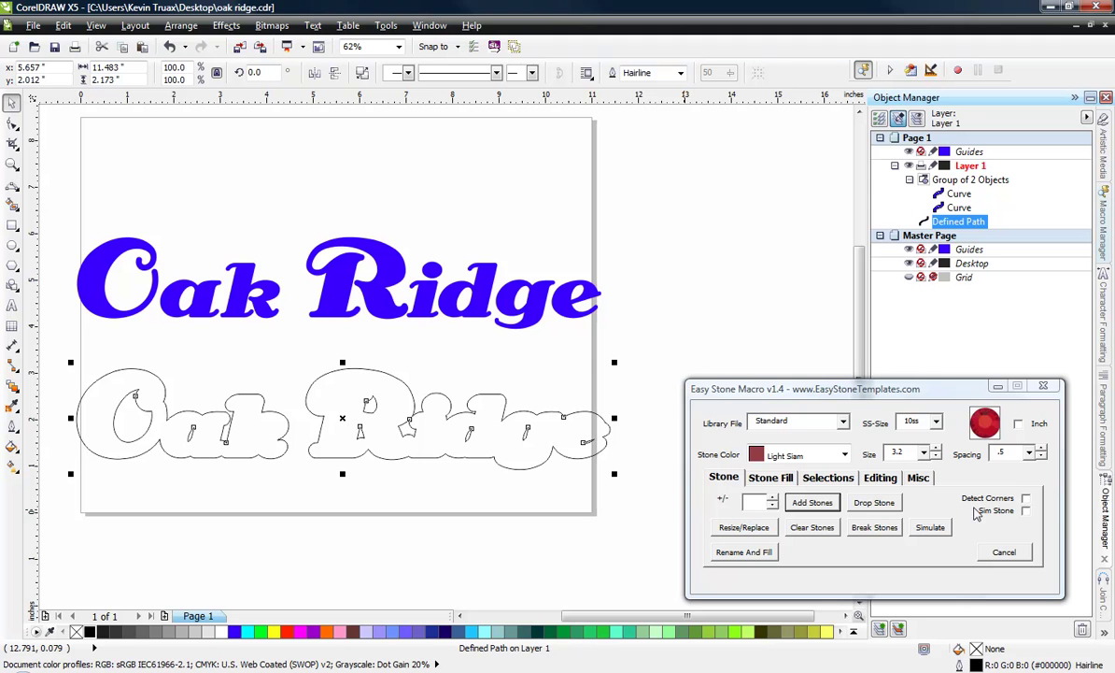
left_click(1025, 498)
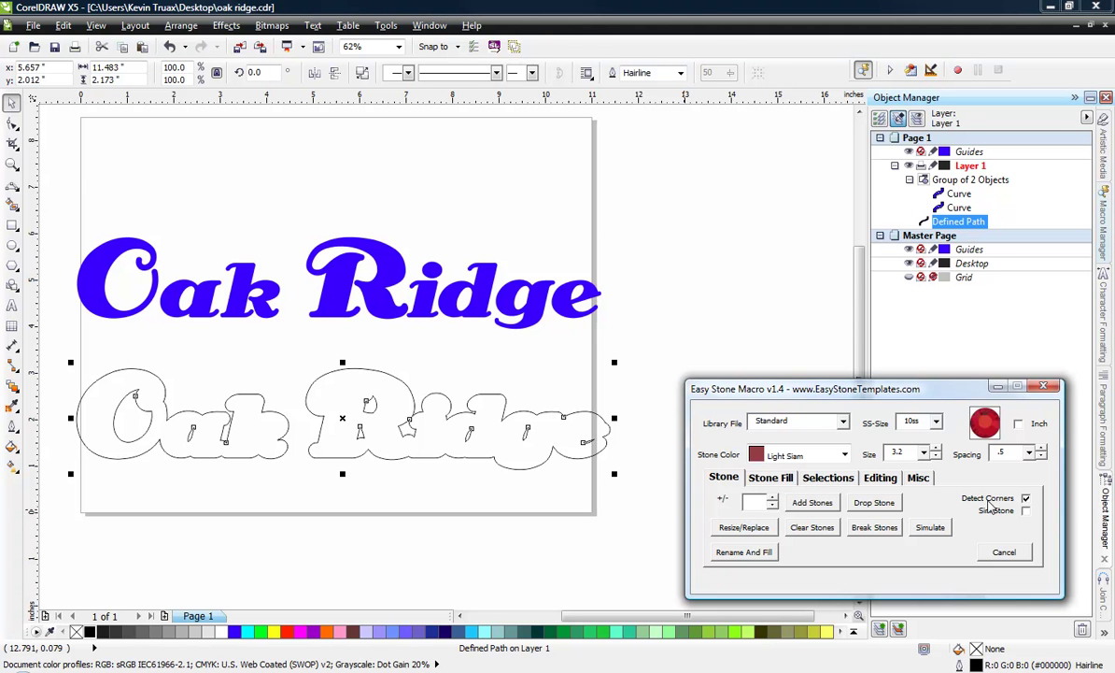
left_click(828, 510)
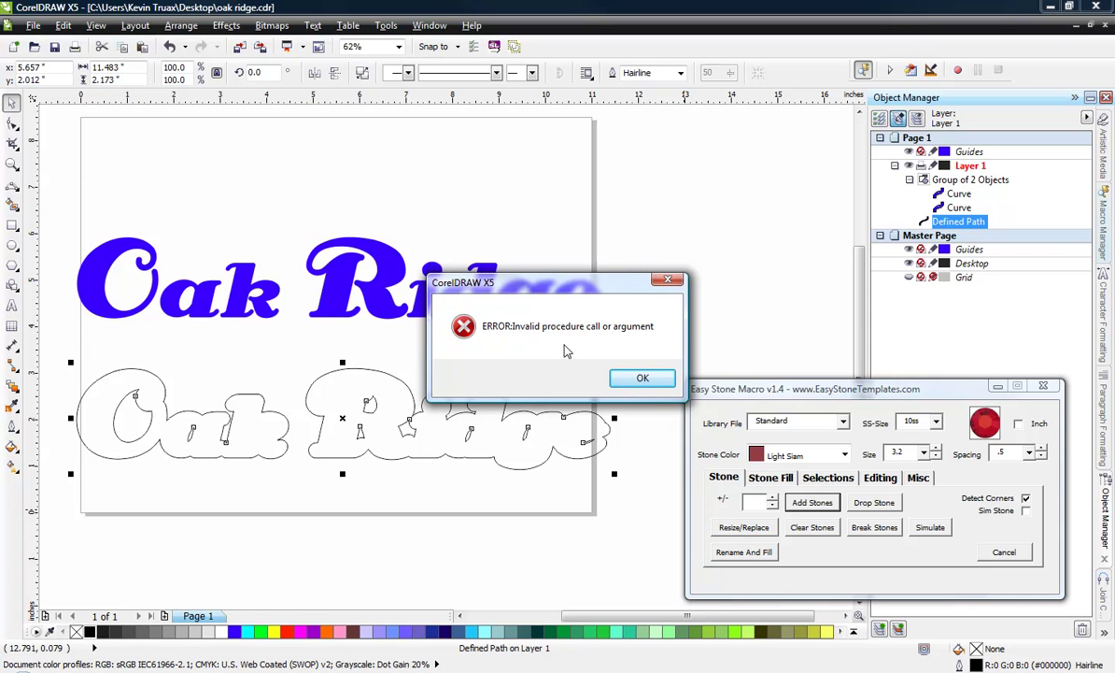
left_click(641, 378)
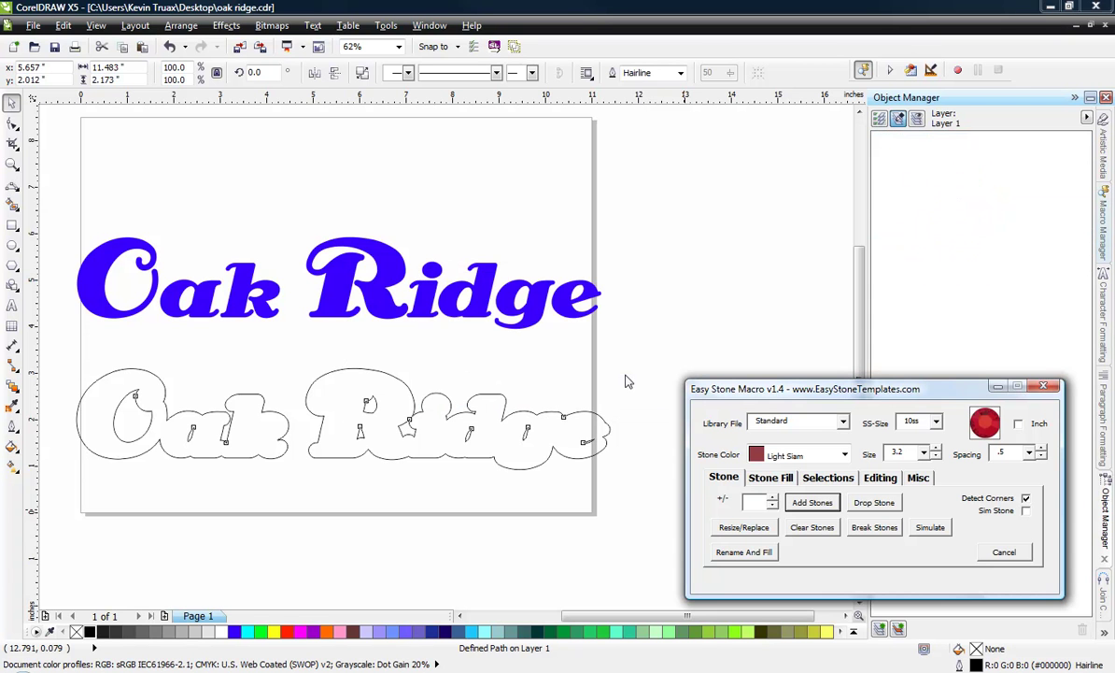
left_click(461, 504)
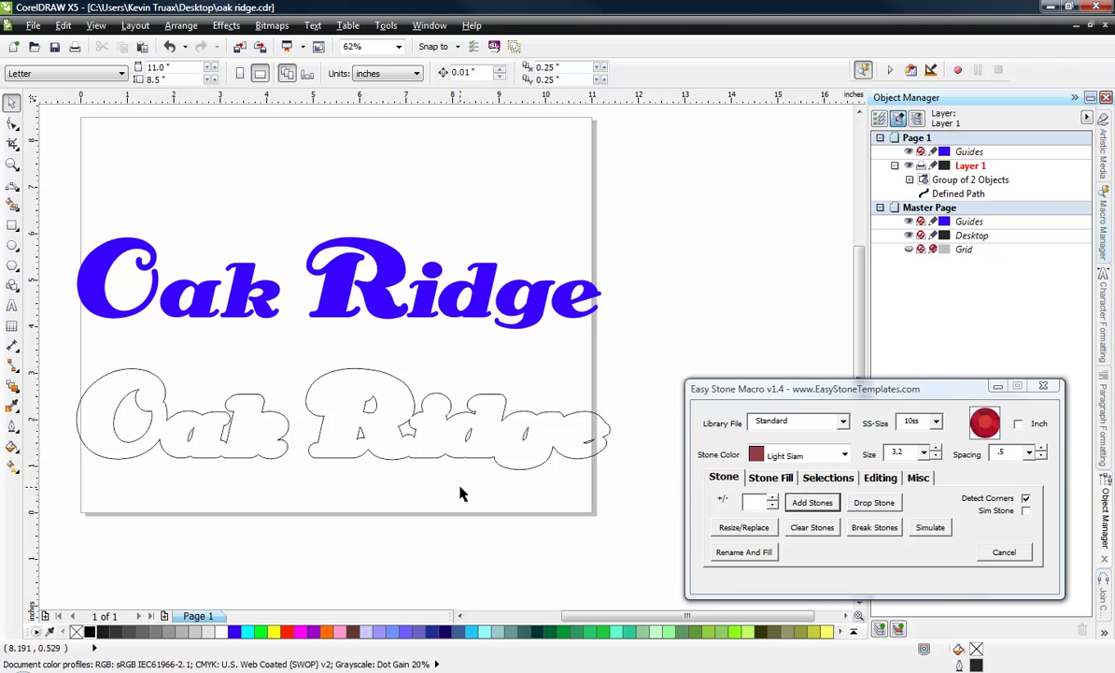
left_click(451, 413)
key("space")
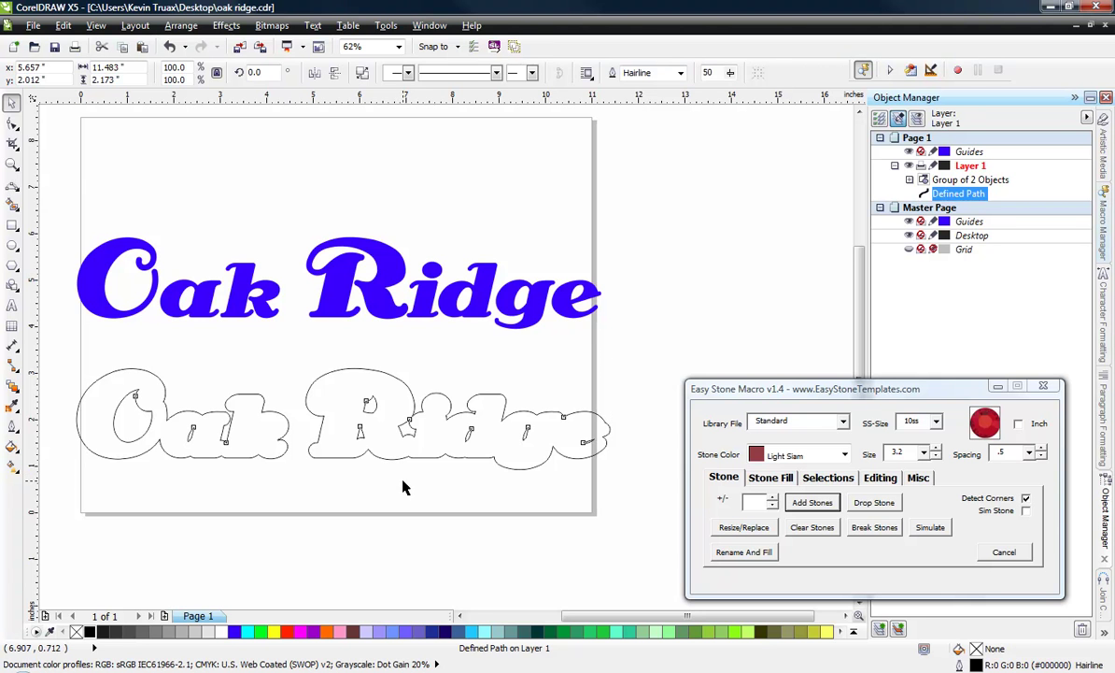
left_click(404, 486)
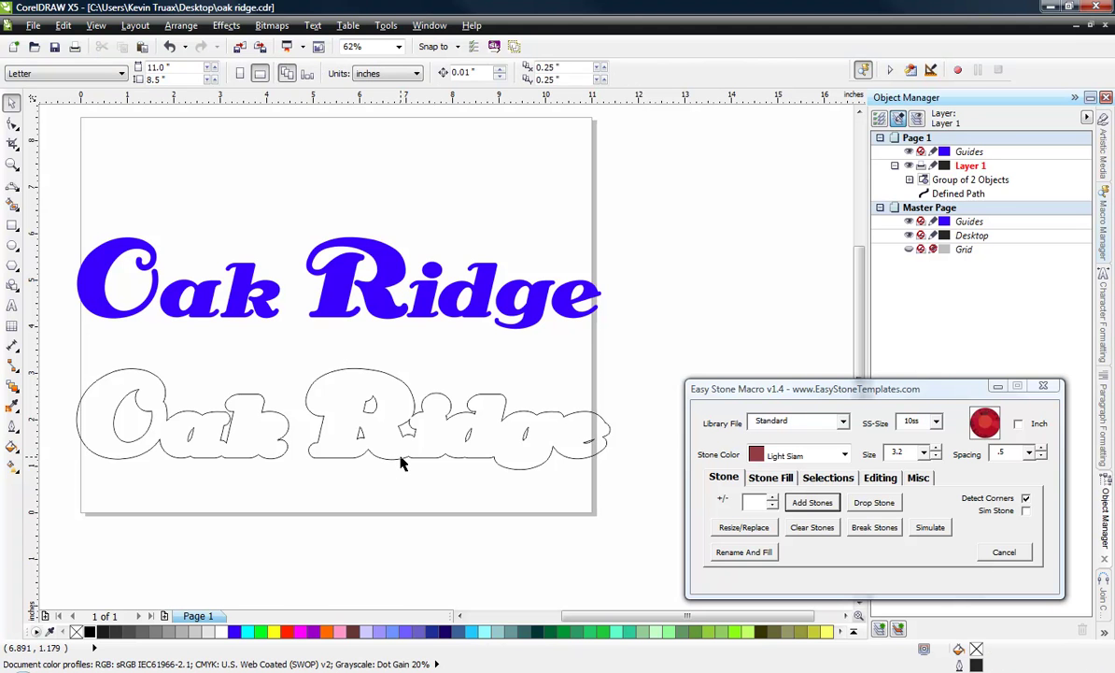
left_click(402, 463)
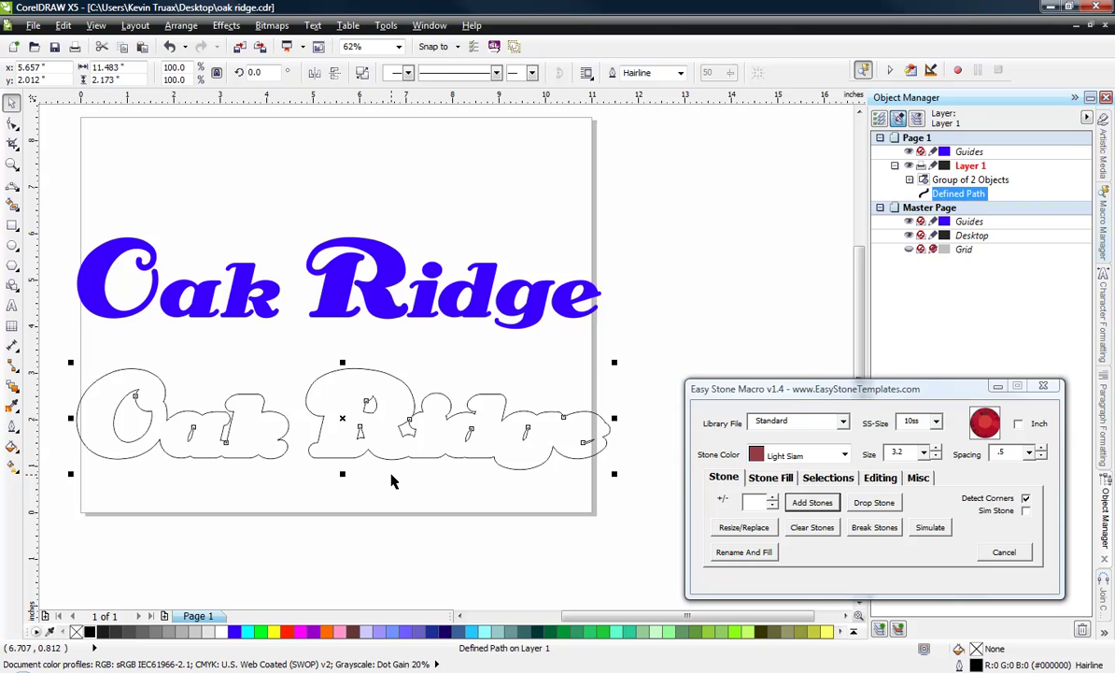
left_click(392, 481)
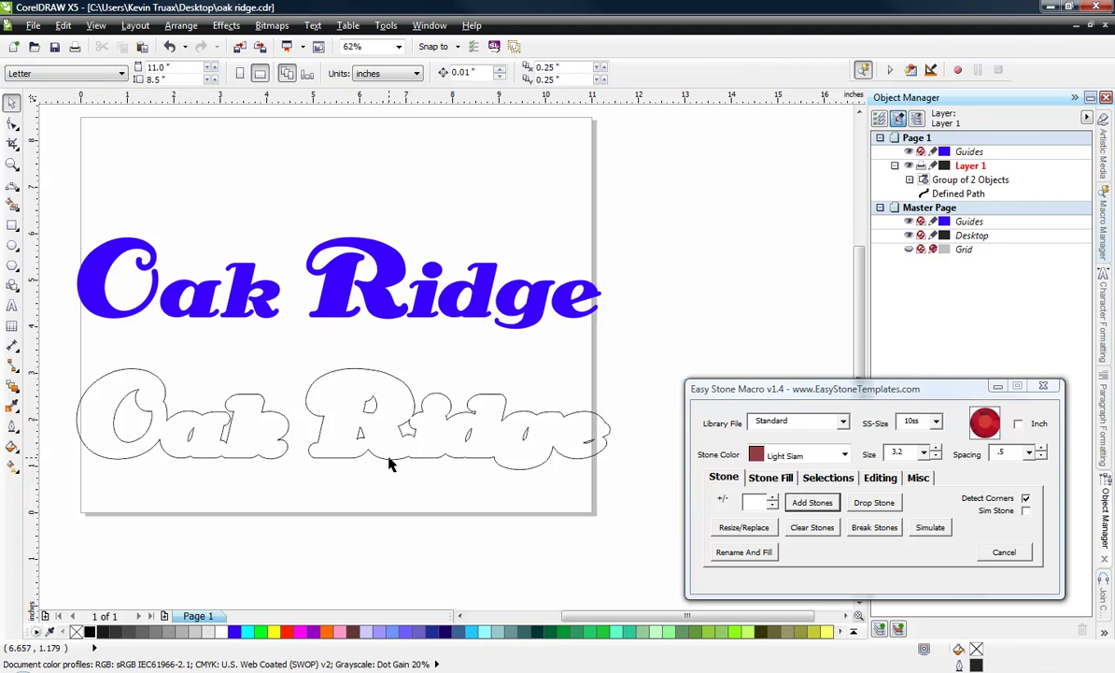
- Display the nodes of the outlined path with the Shape tool to examine their density
left_click(388, 465)
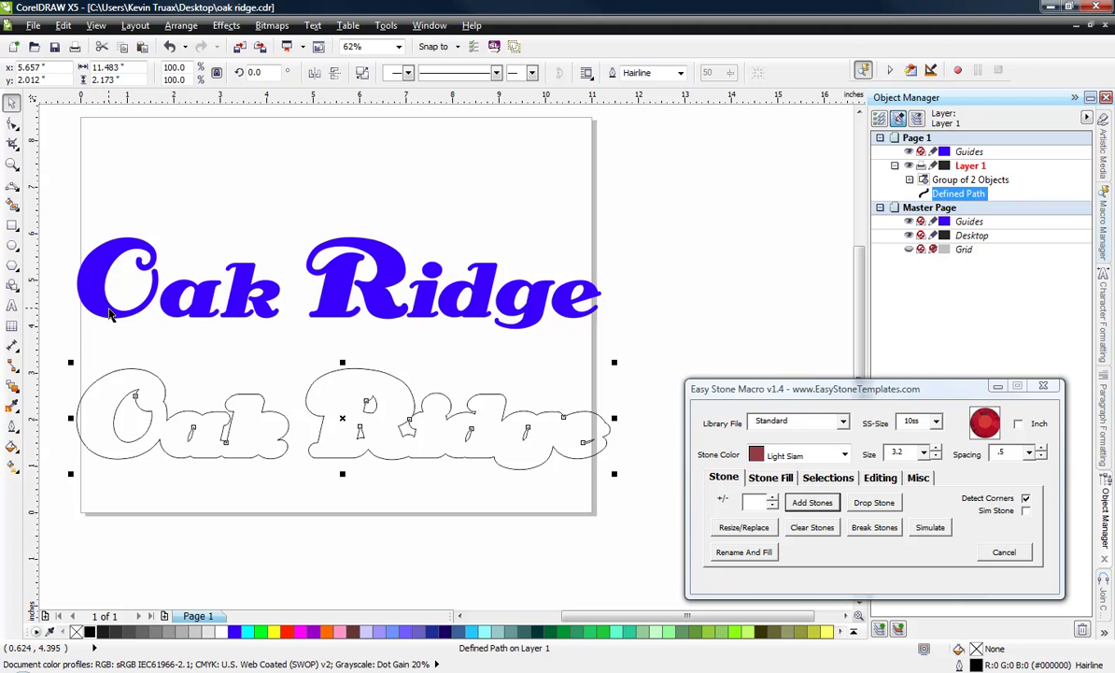
left_click(12, 123)
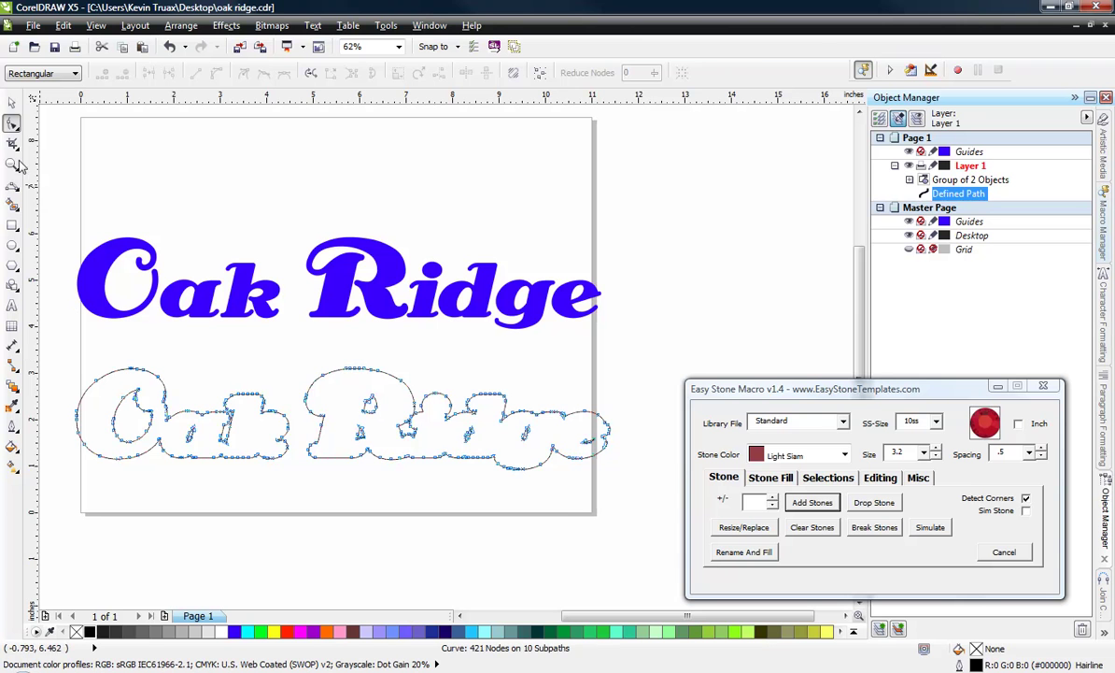
left_click(11, 102)
key("Escape")
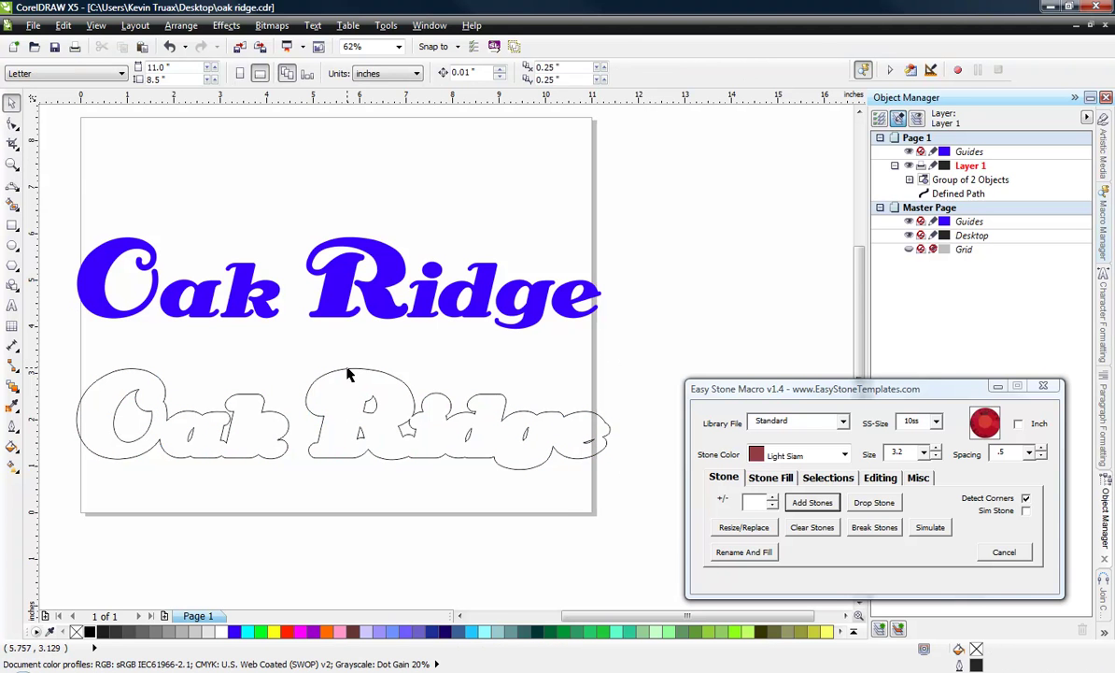
- Reduce the nodes across the whole outlined path and undo that reduction
left_click(346, 374)
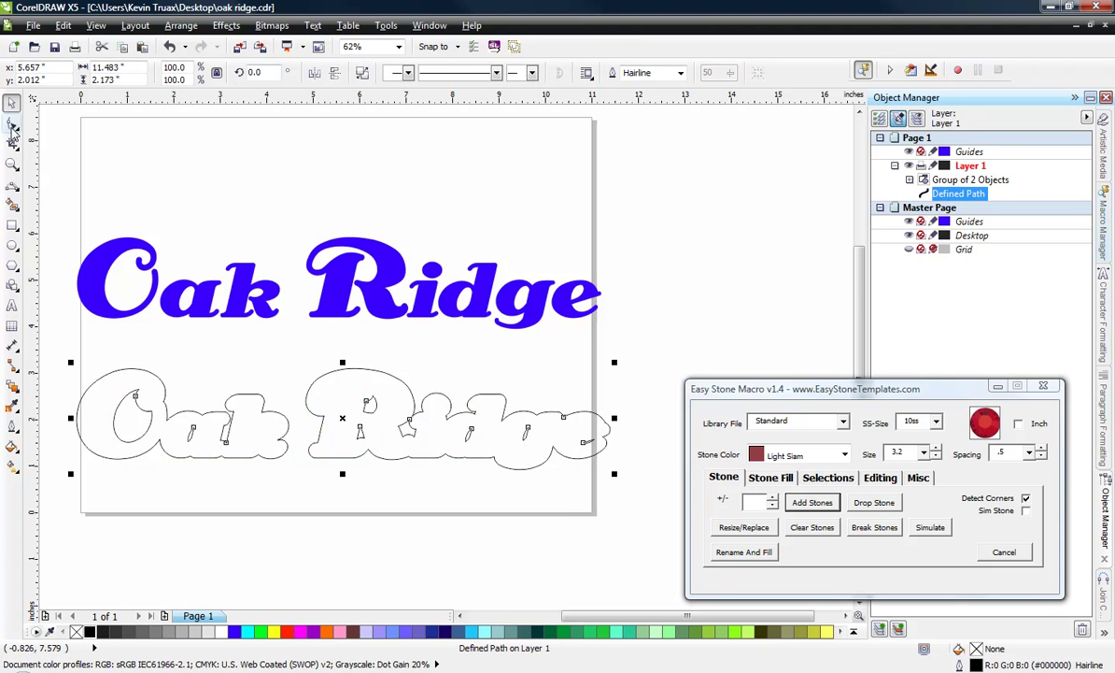
left_click(11, 124)
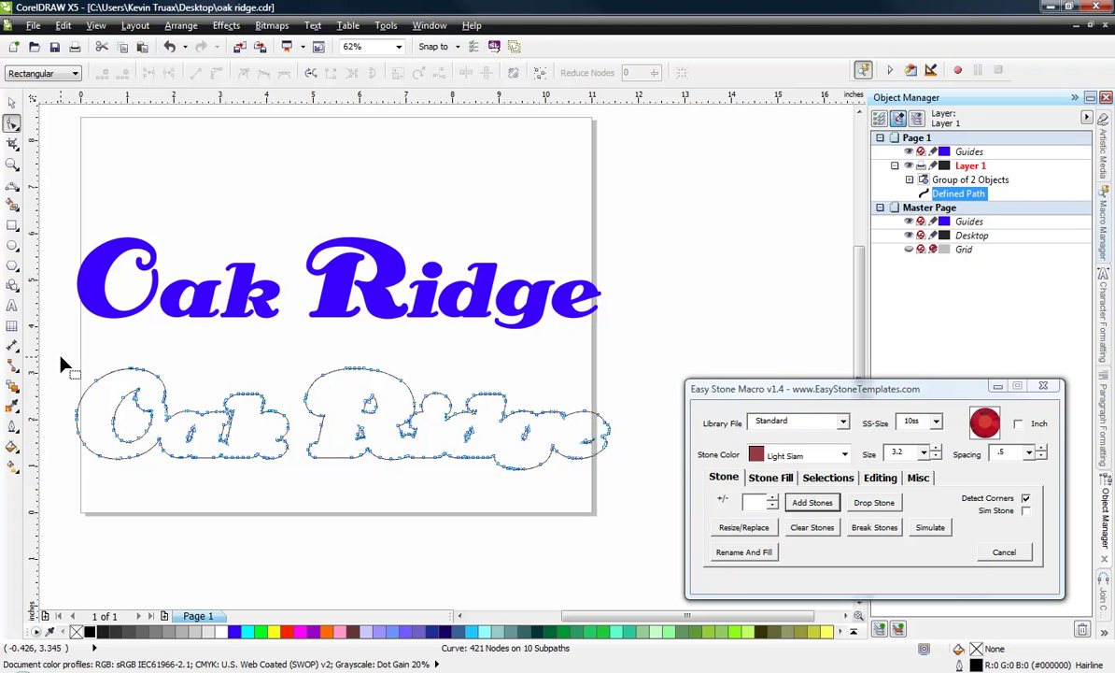
left_click_drag(59, 347, 635, 489)
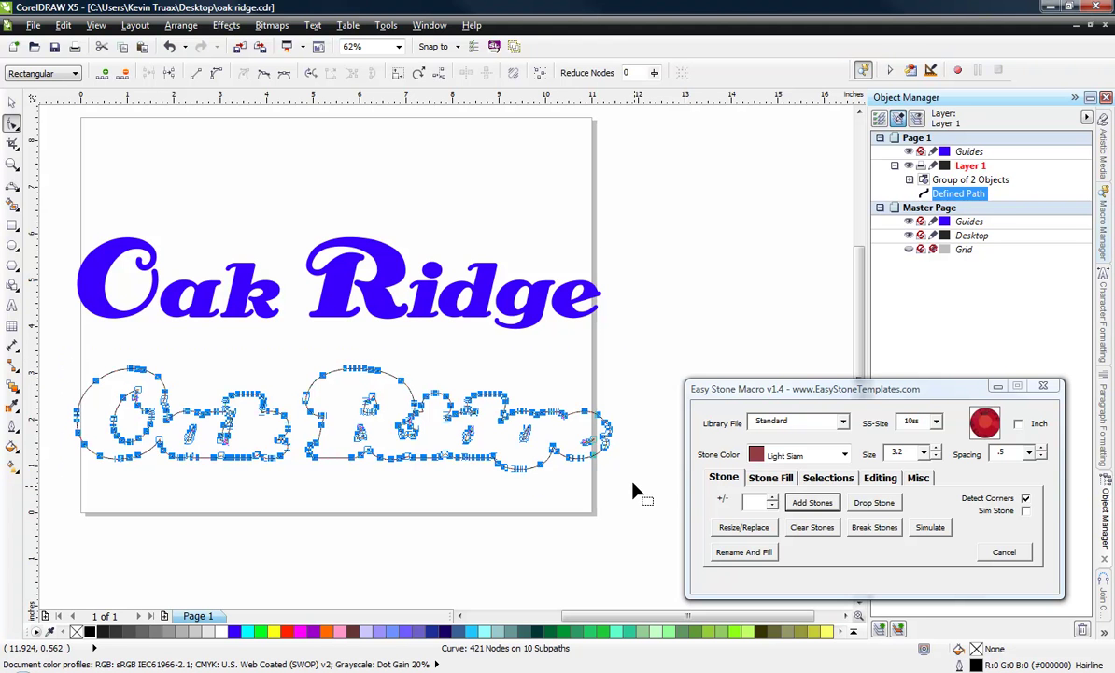
left_click(584, 75)
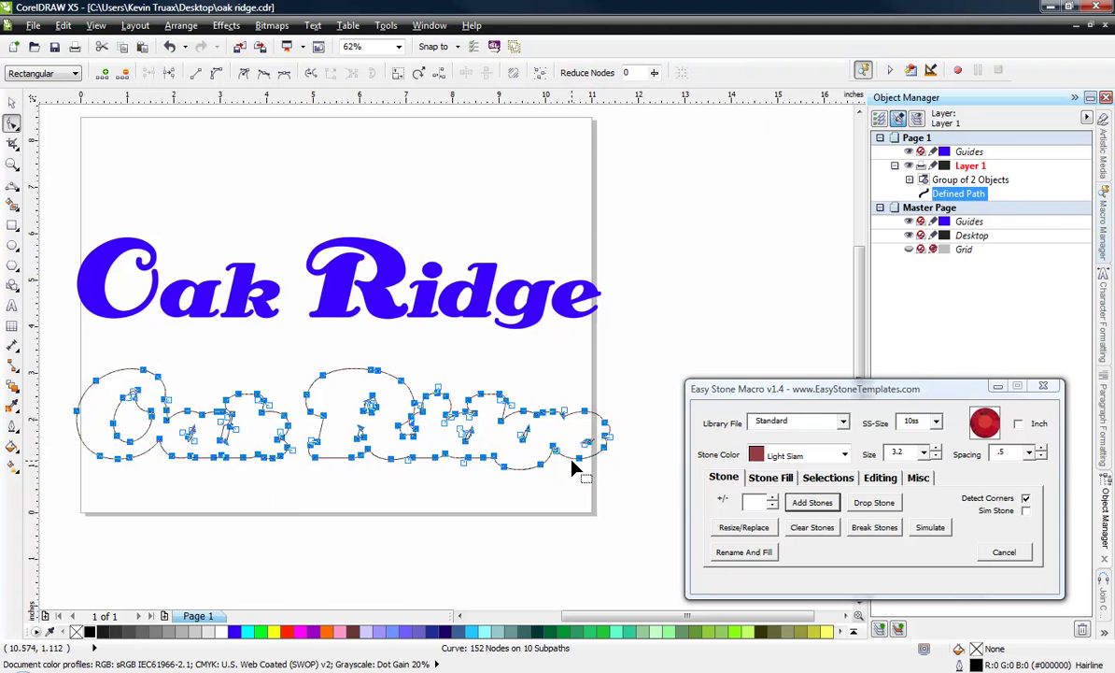
key("ctrl+z")
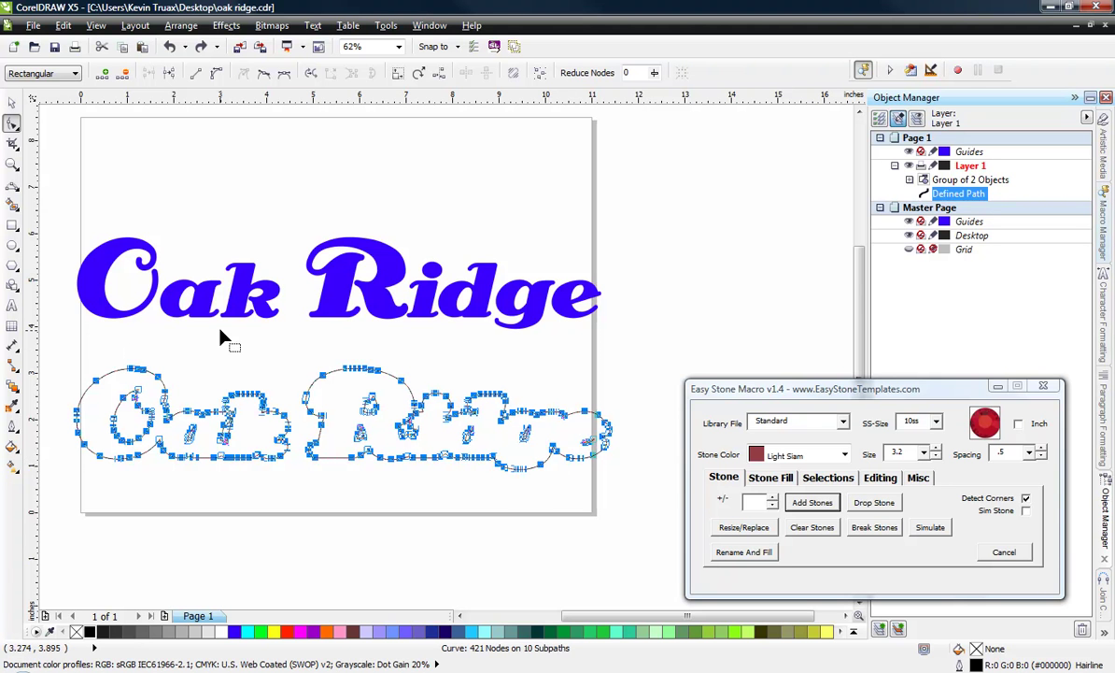
left_click(12, 102)
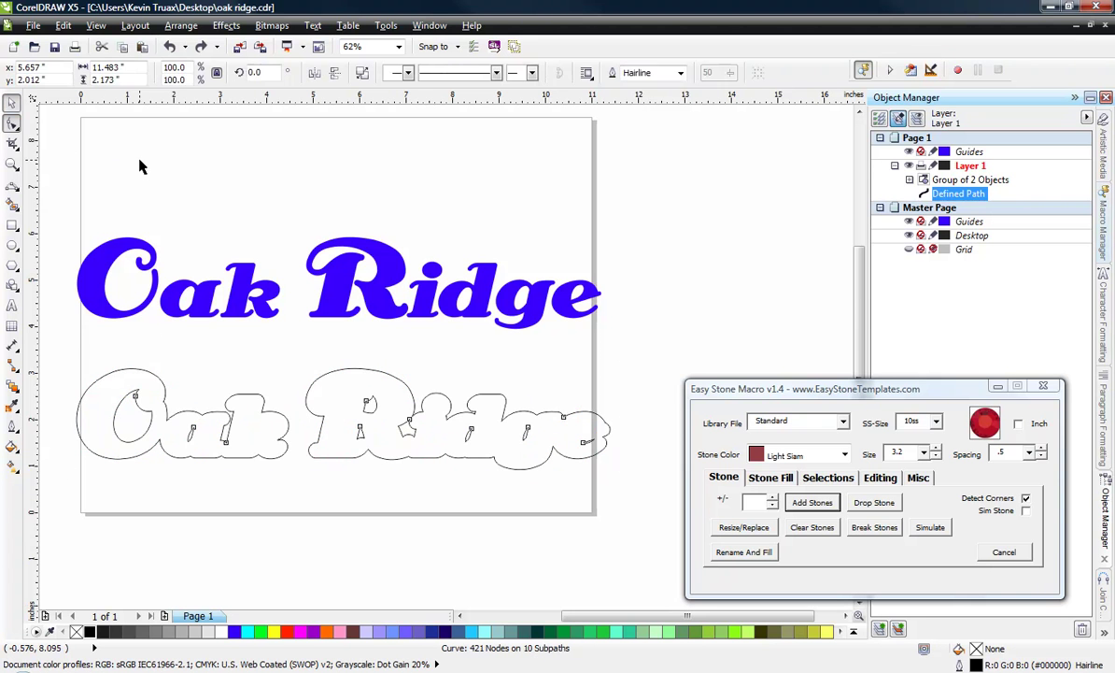
left_click(138, 165)
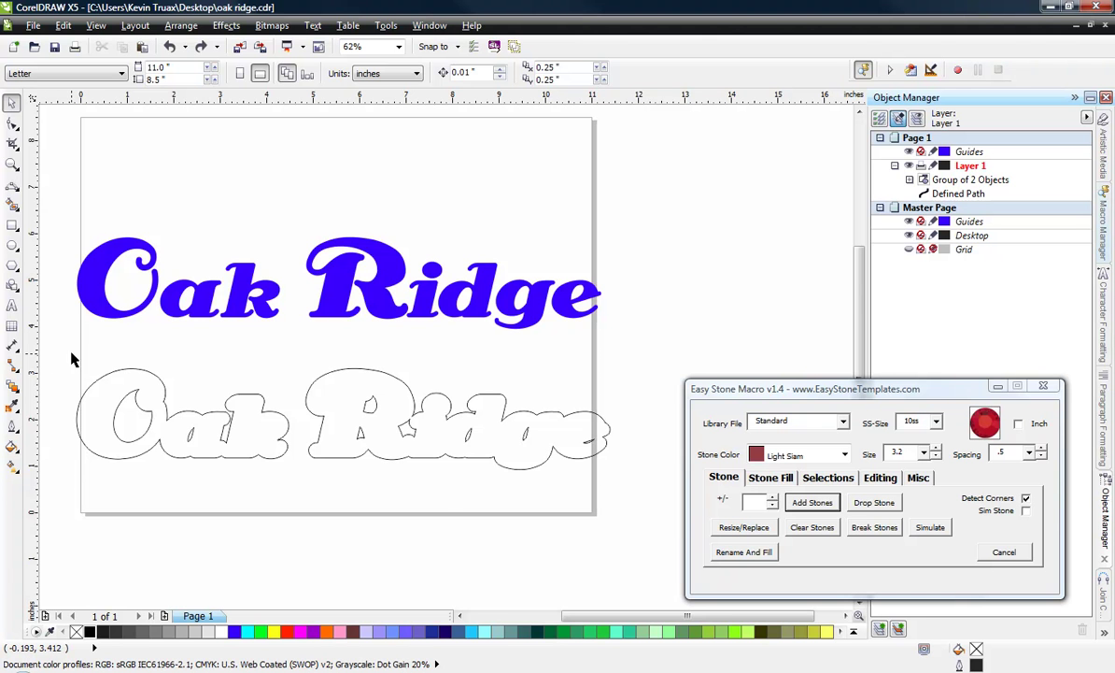
- Select every node of the black outlined Oak Ridge path and apply Reduce Nodes
left_click_drag(64, 352, 137, 362)
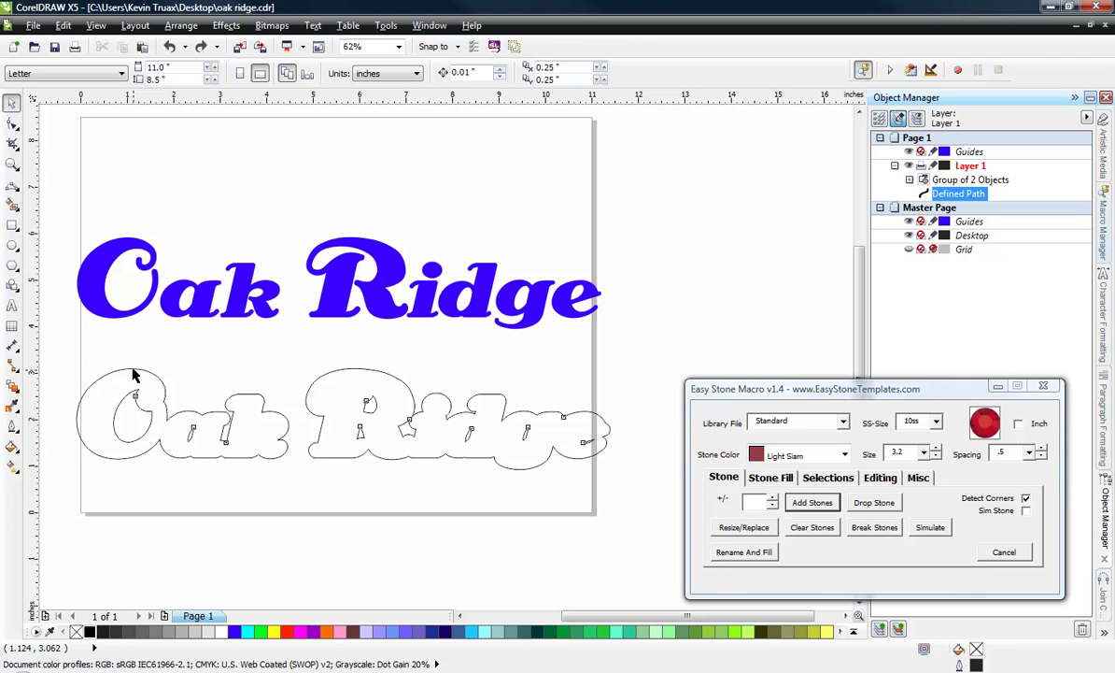
left_click(11, 123)
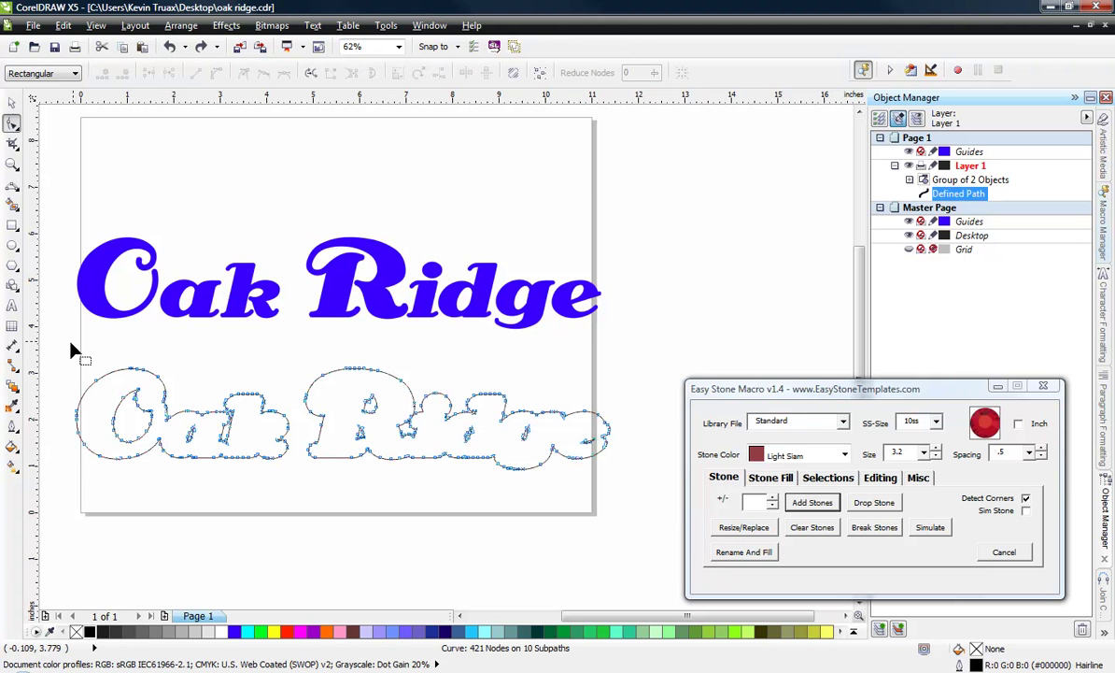
left_click_drag(72, 346, 645, 499)
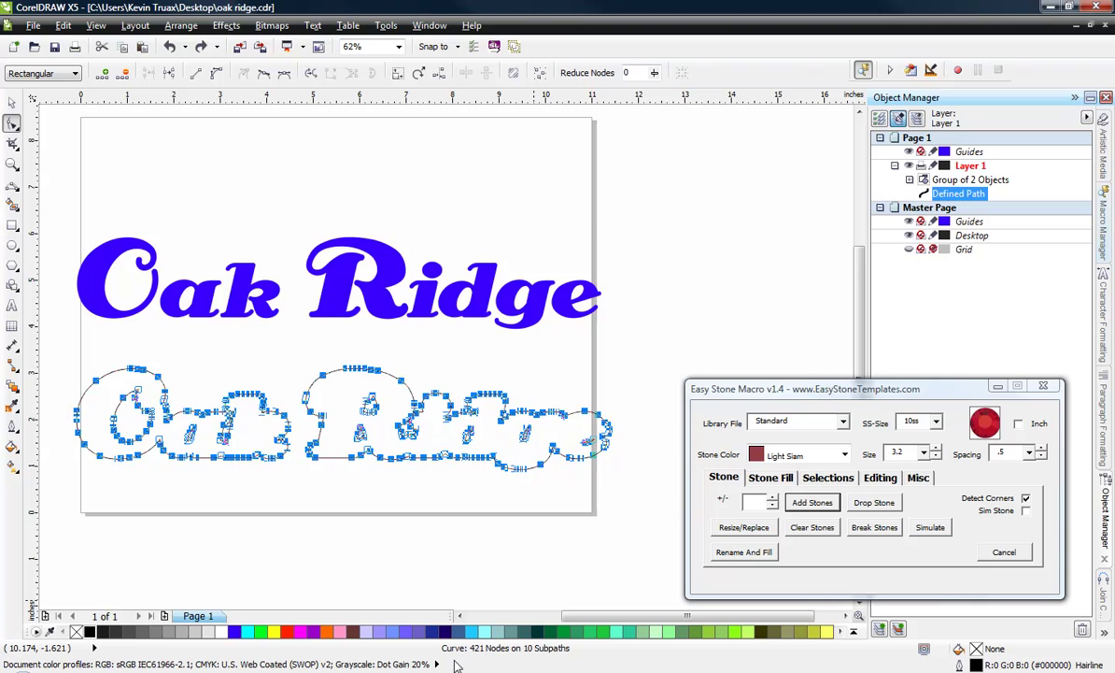
left_click(588, 74)
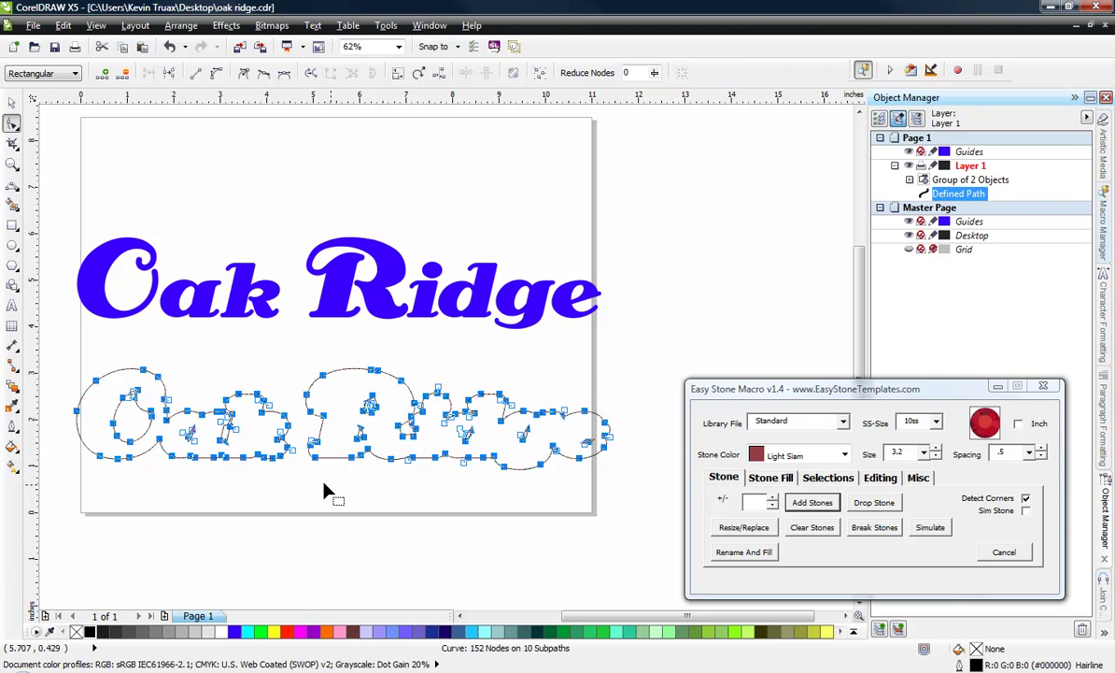
- Try to add 10ss Light Siam stones to the node-reduced Oak Ridge outline with Detect Corners enabled
left_click(11, 103)
left_click(311, 234)
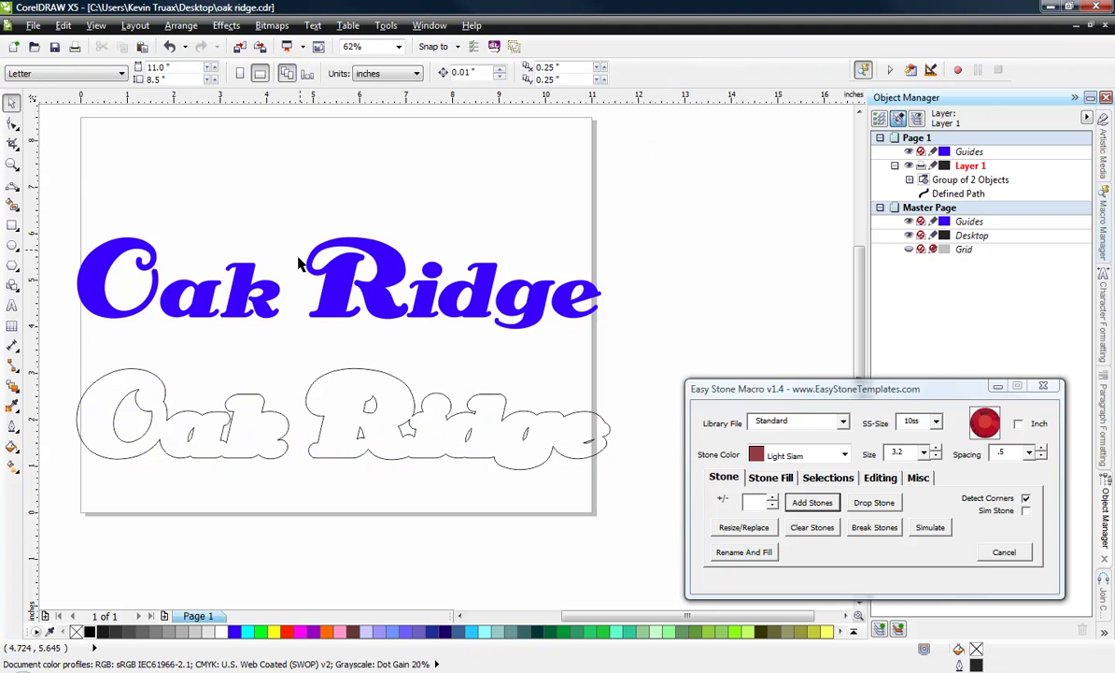
left_click(317, 379)
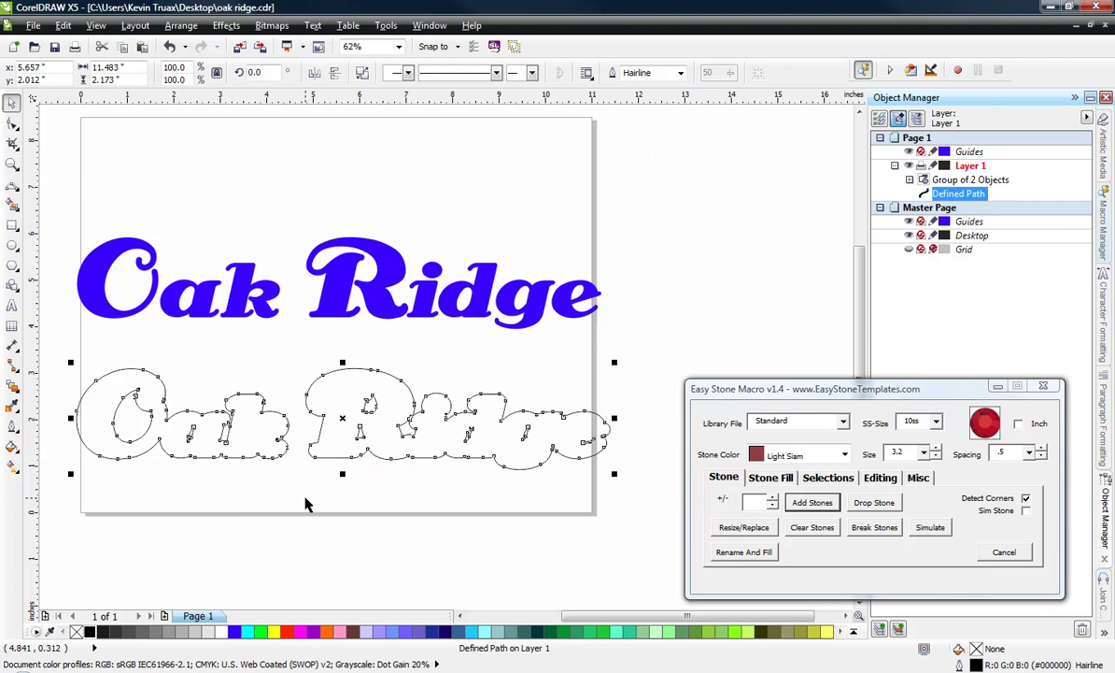
left_click(812, 503)
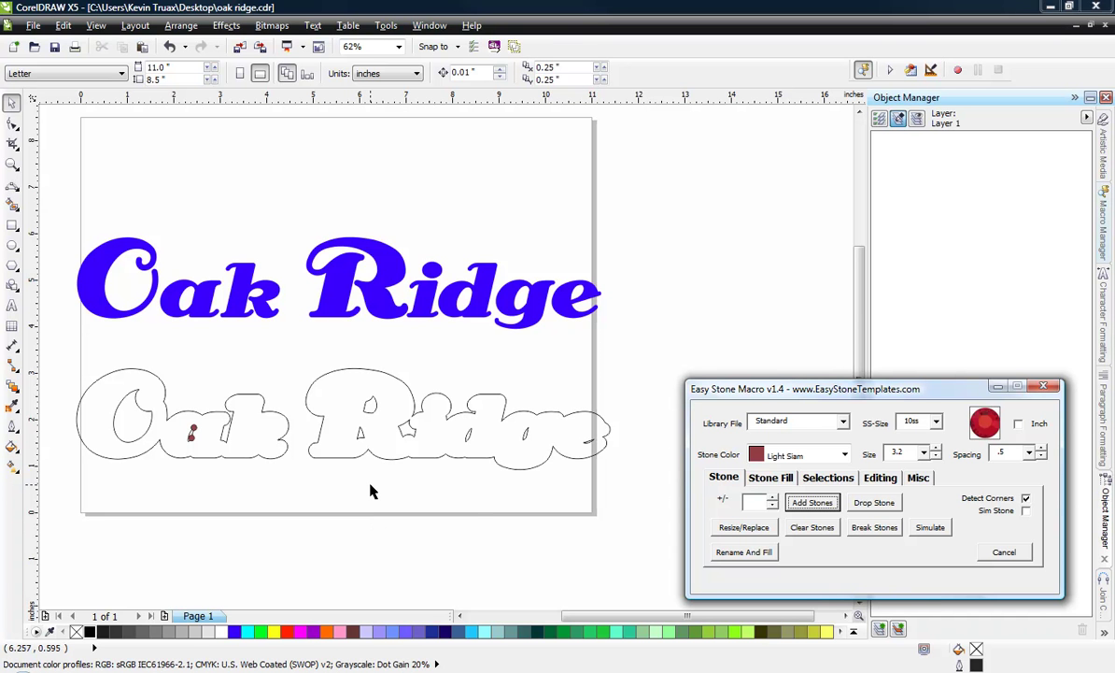
left_click(826, 504)
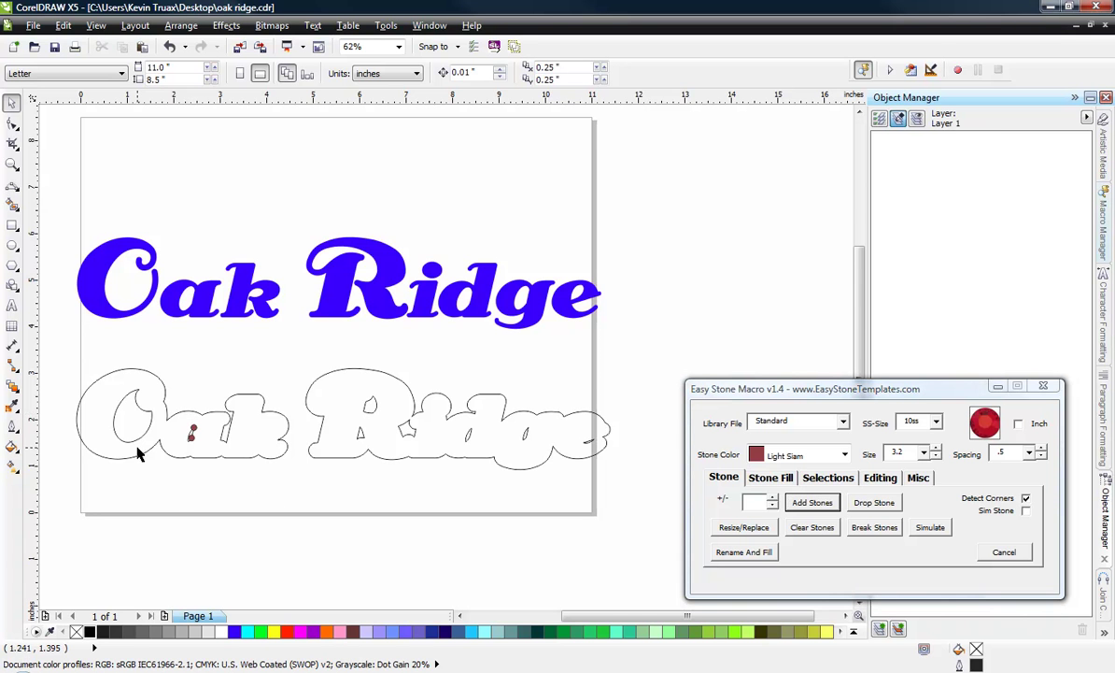
- Check where the outline was split by moving two segments above the "a", and undo the moves and the stone placement
scroll(132, 427, "up", 2)
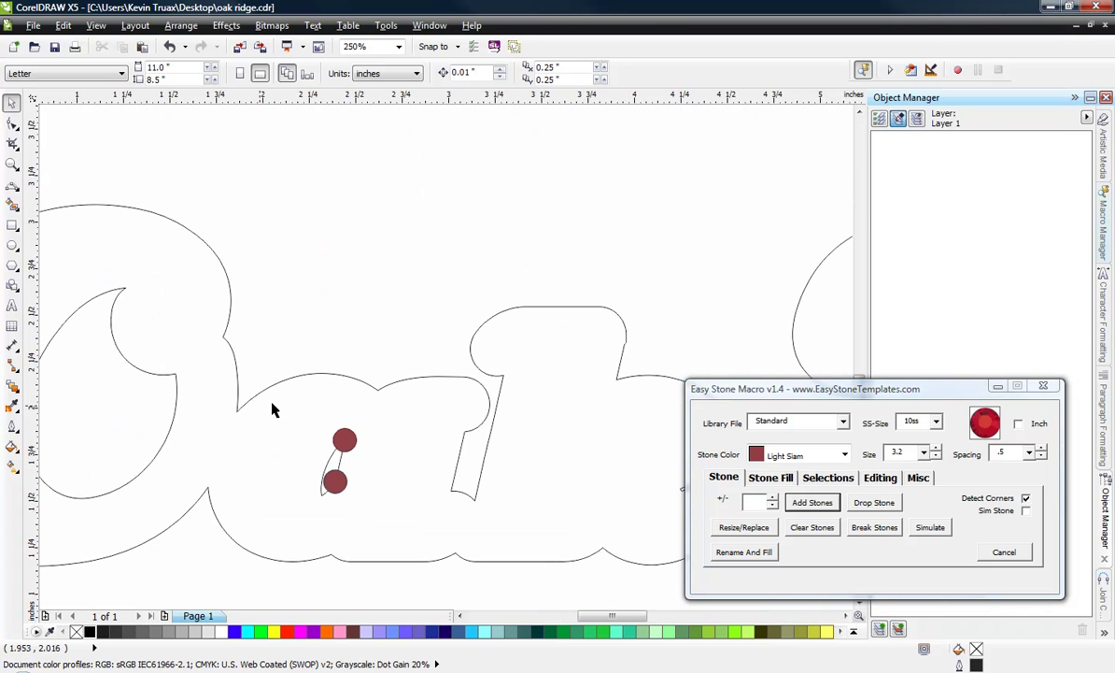
left_click(364, 387)
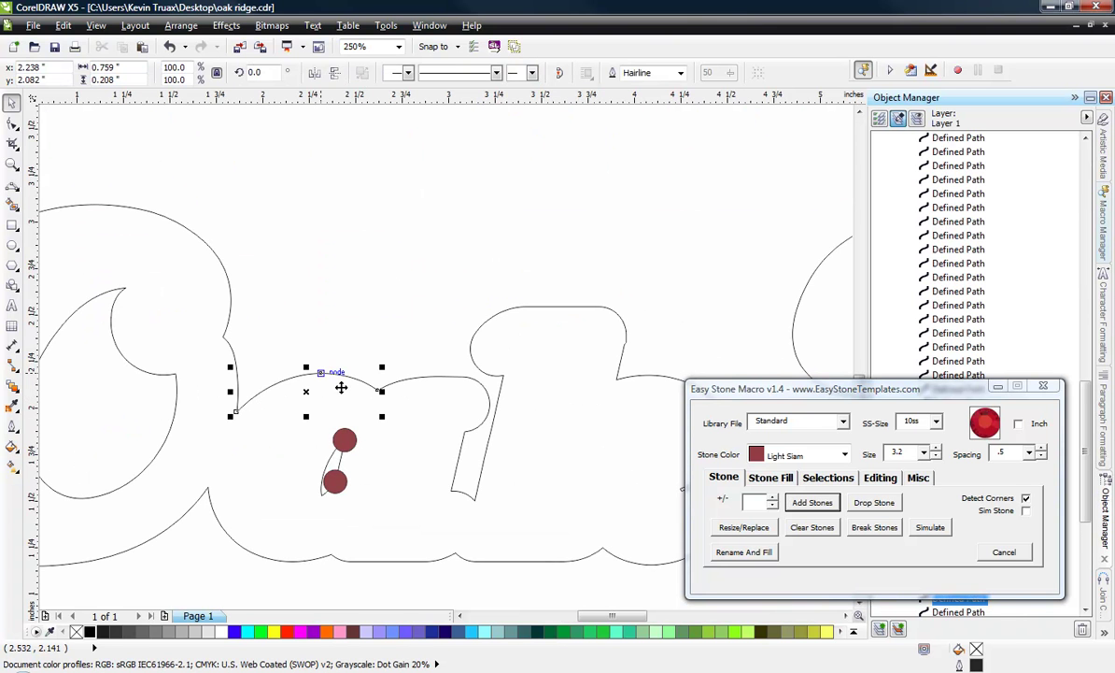
left_click_drag(309, 392, 311, 266)
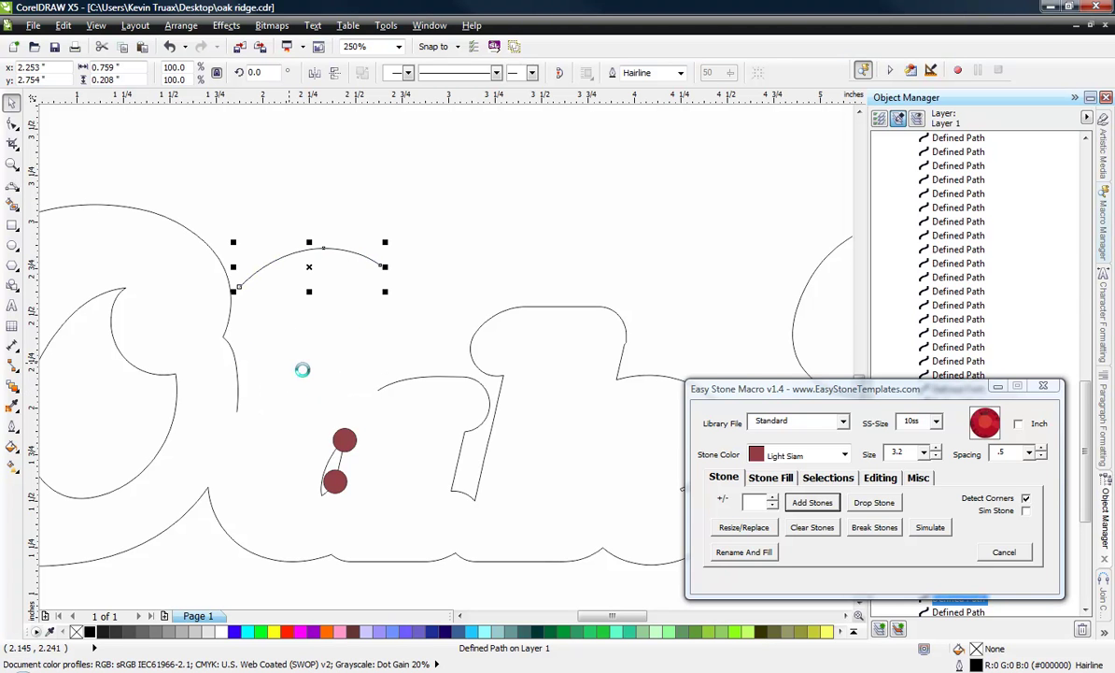
key("ctrl+z")
left_click(418, 383)
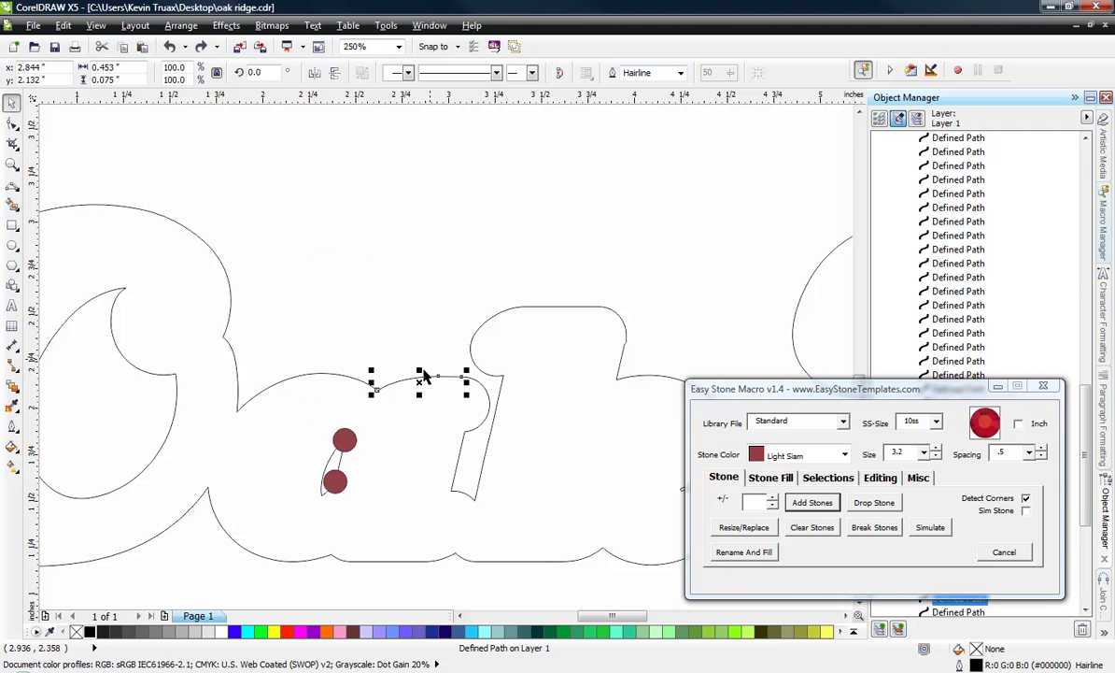
left_click_drag(413, 369, 382, 301)
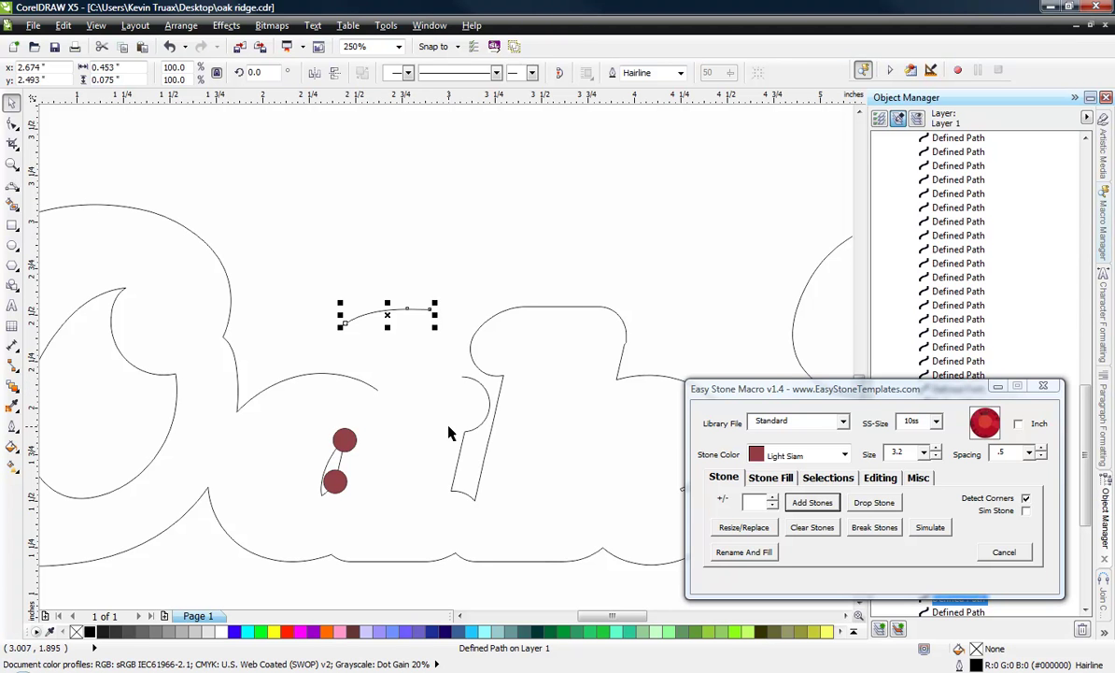
key("ctrl+z")
key("ctrl+z")
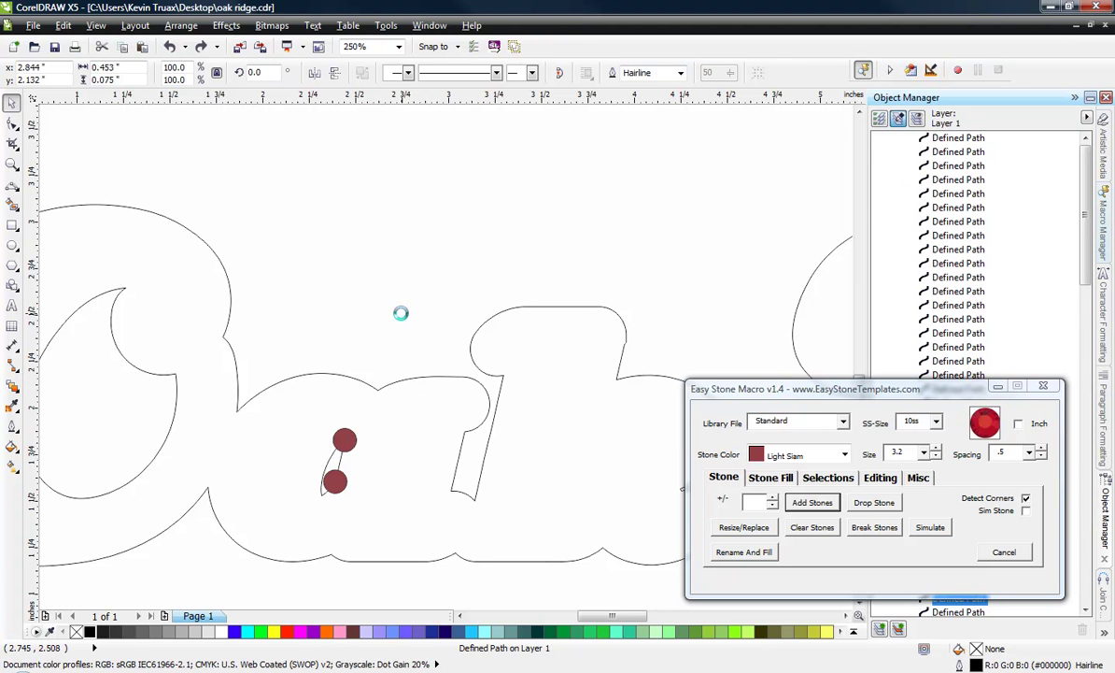
left_click(321, 244)
scroll(318, 255, "down", 1)
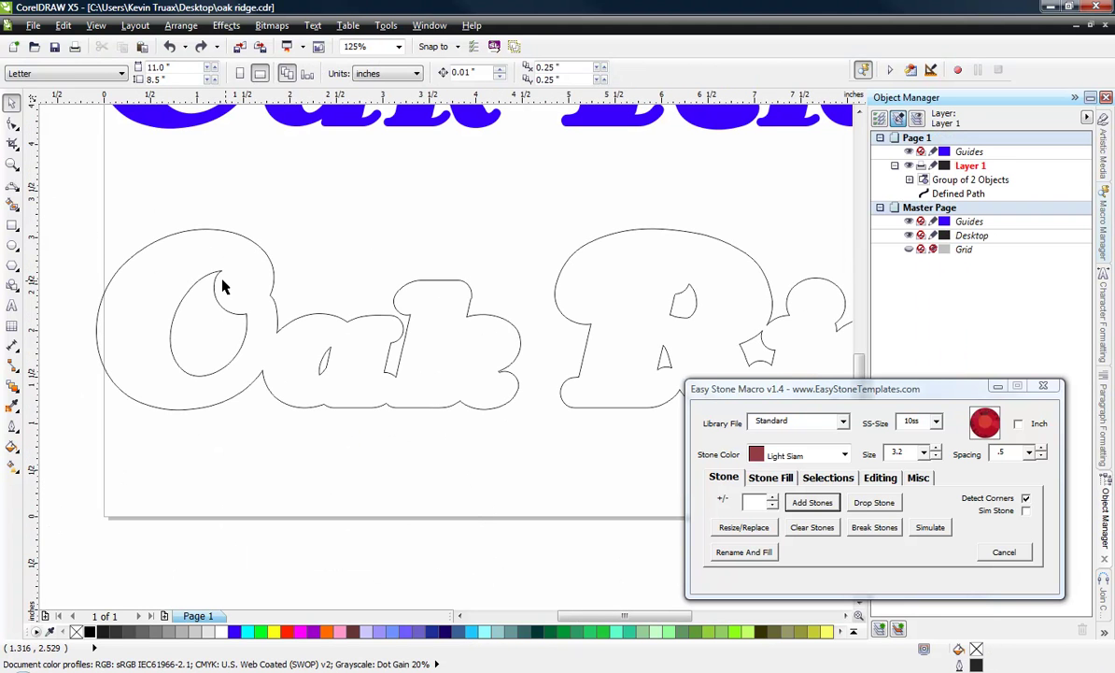
- Select the restored Oak Ridge outline and examine how its nodes are distributed along the letters
left_click(216, 278)
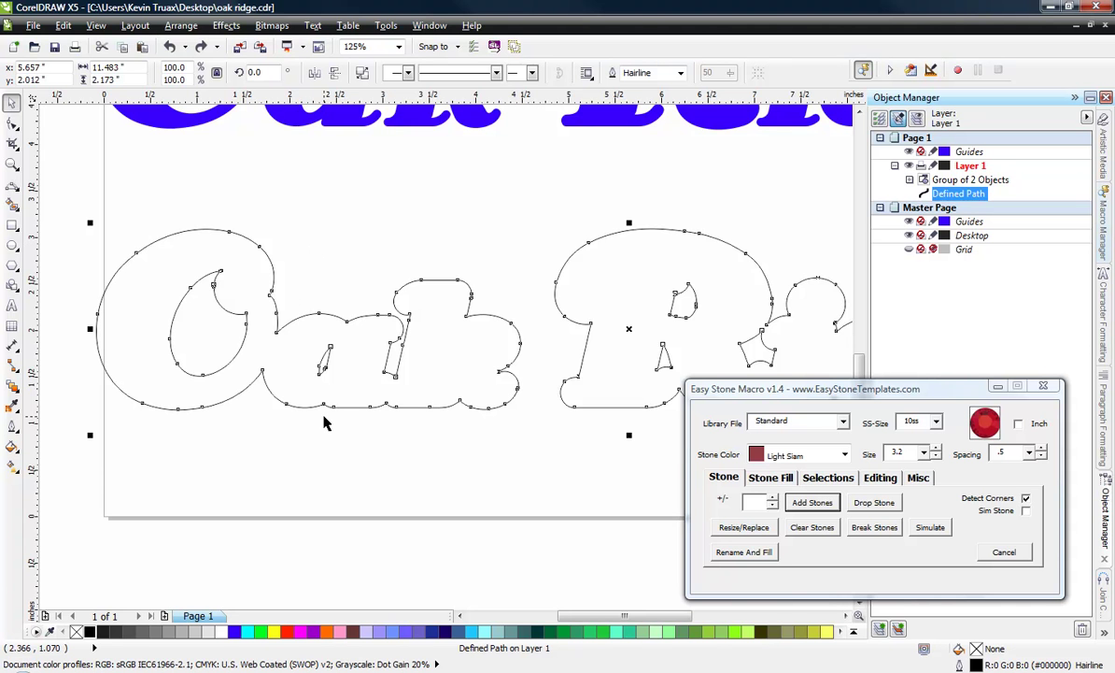
scroll(323, 423, "down", 1)
scroll(326, 416, "down", 1)
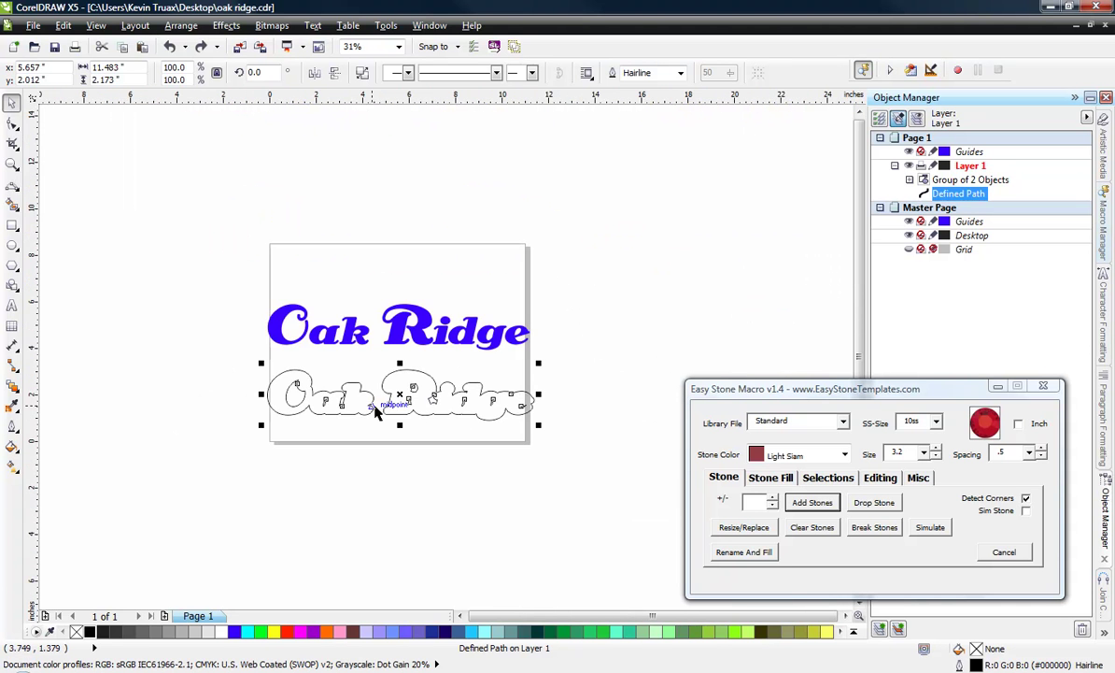
scroll(434, 400, "up", 1)
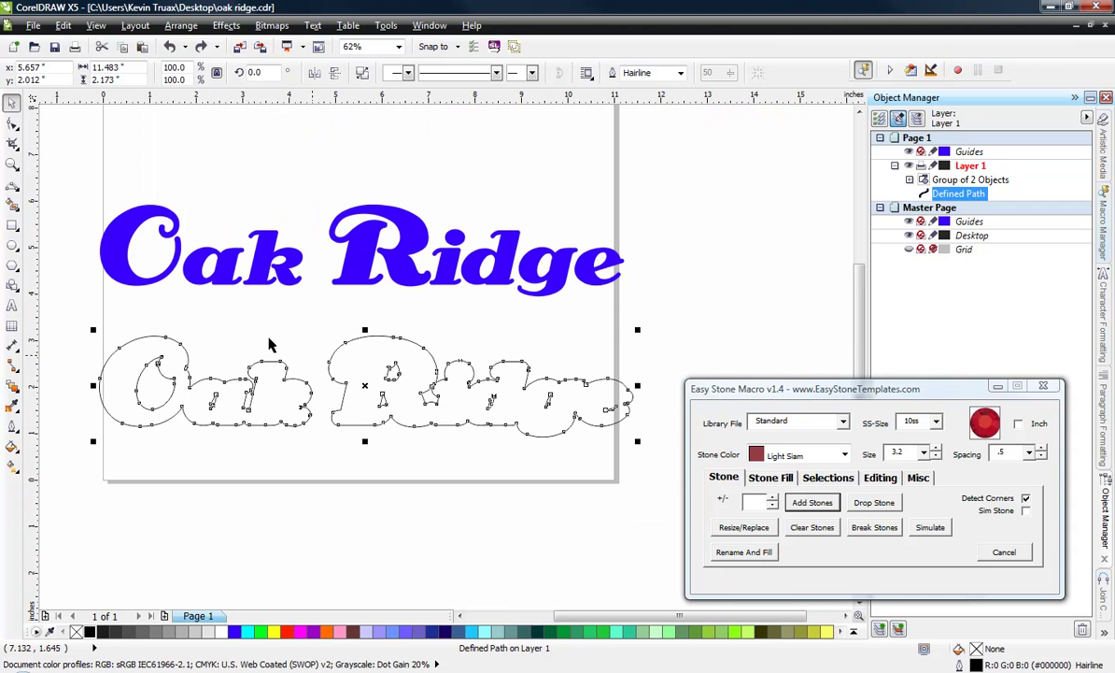
left_click(211, 327)
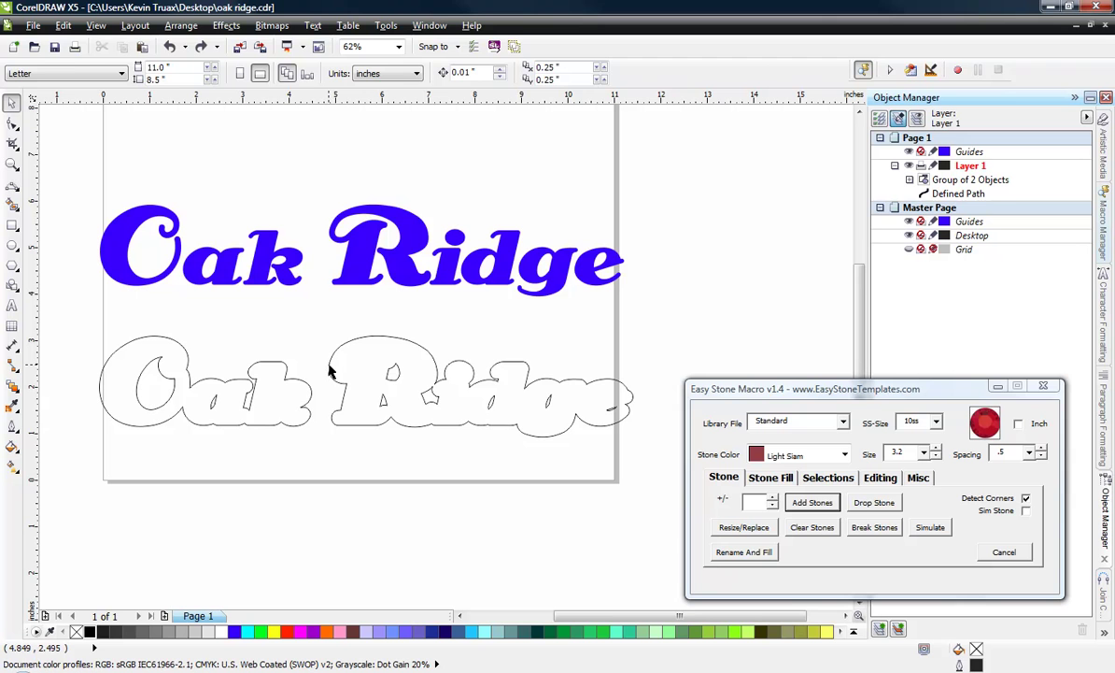
left_click(332, 376)
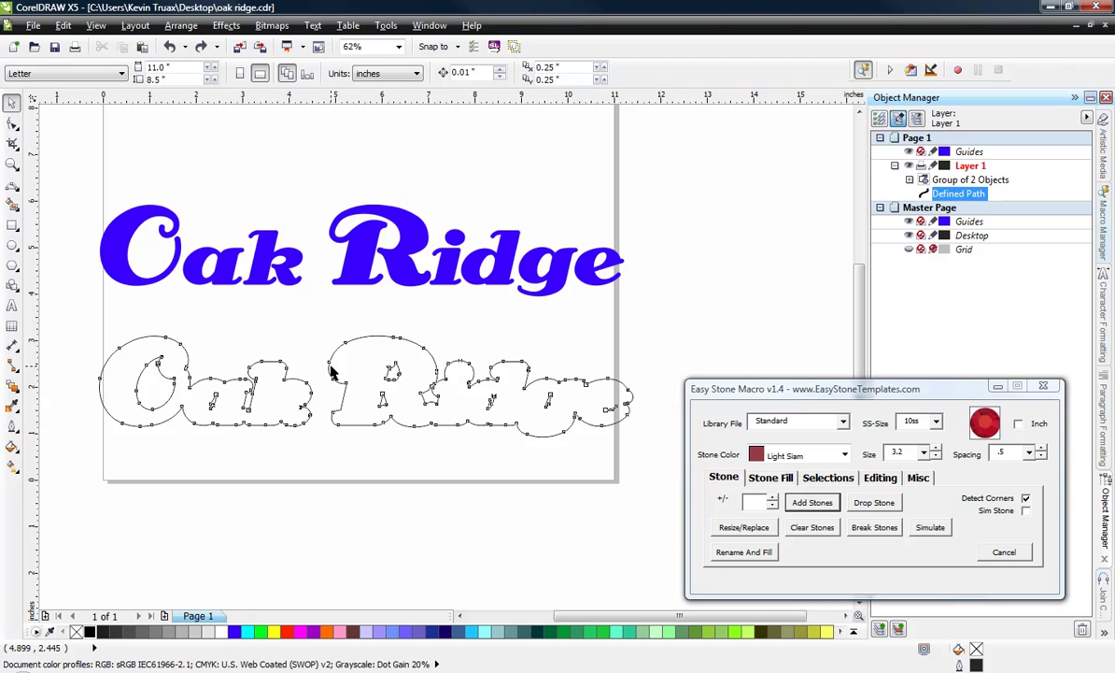
- Show the macro's Break at Nodes settings and examine the outline's nodes around the "a" and "k" curves
left_click(881, 478)
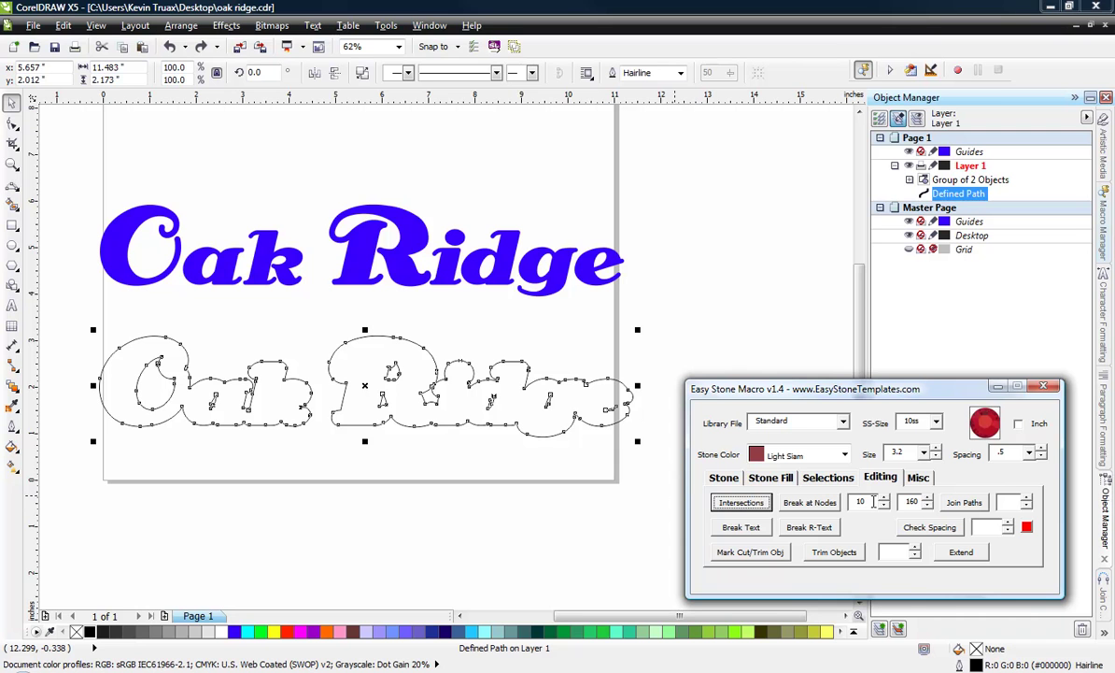
left_click_drag(862, 502, 840, 498)
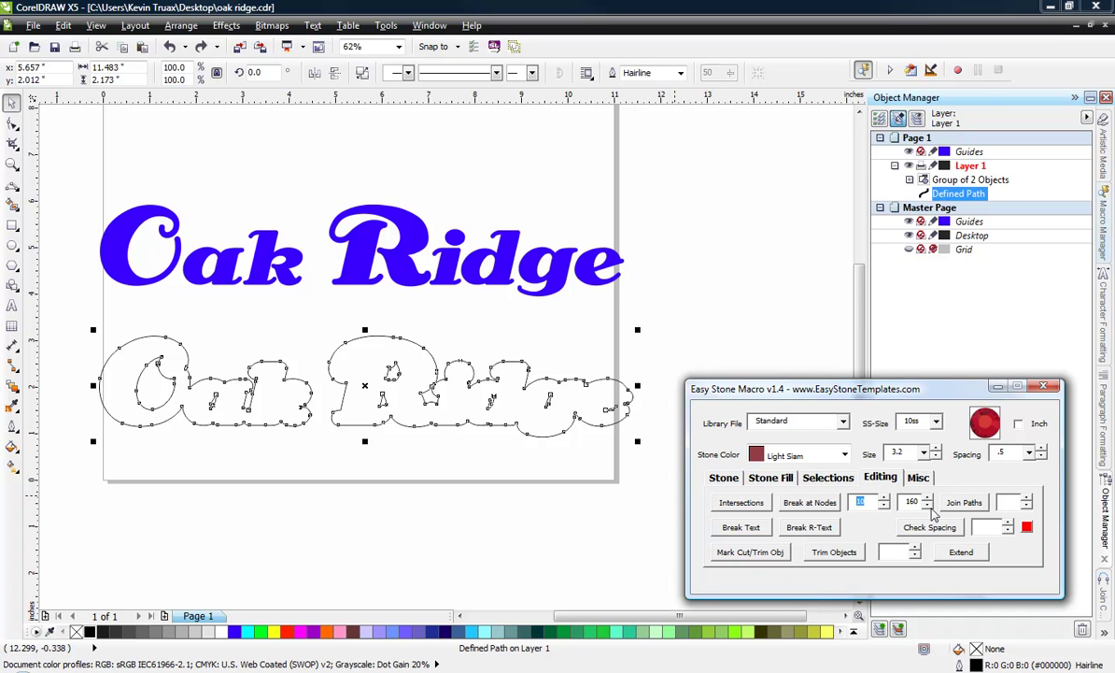
double_click(907, 502)
left_click(212, 447)
scroll(246, 397, "up", 4)
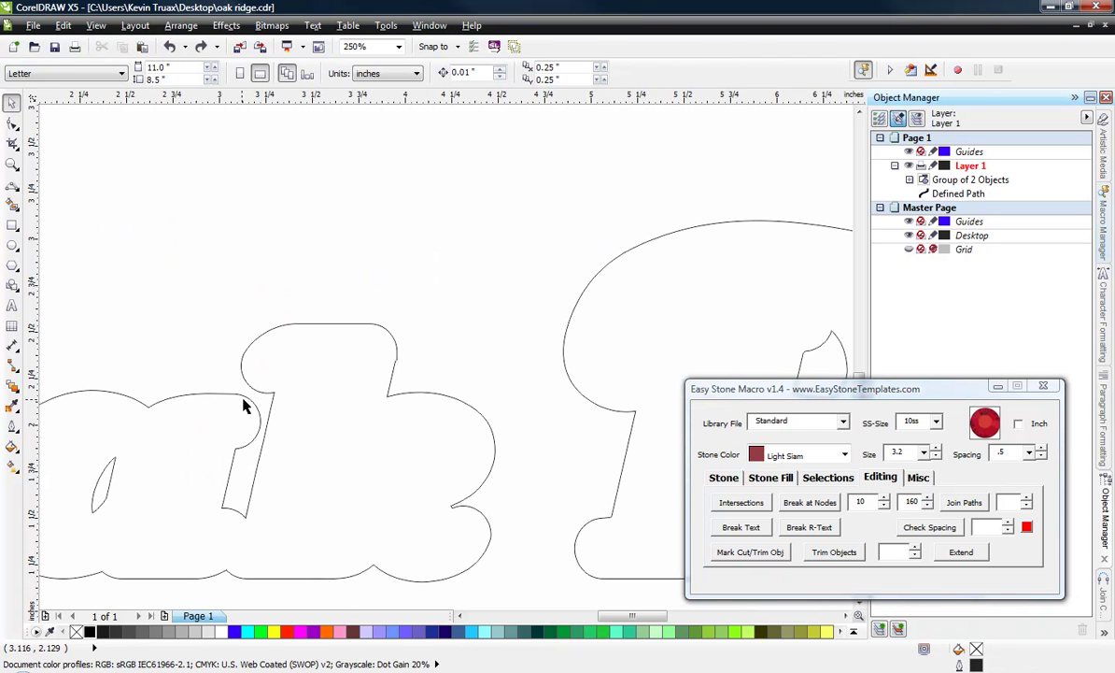
left_click(245, 402)
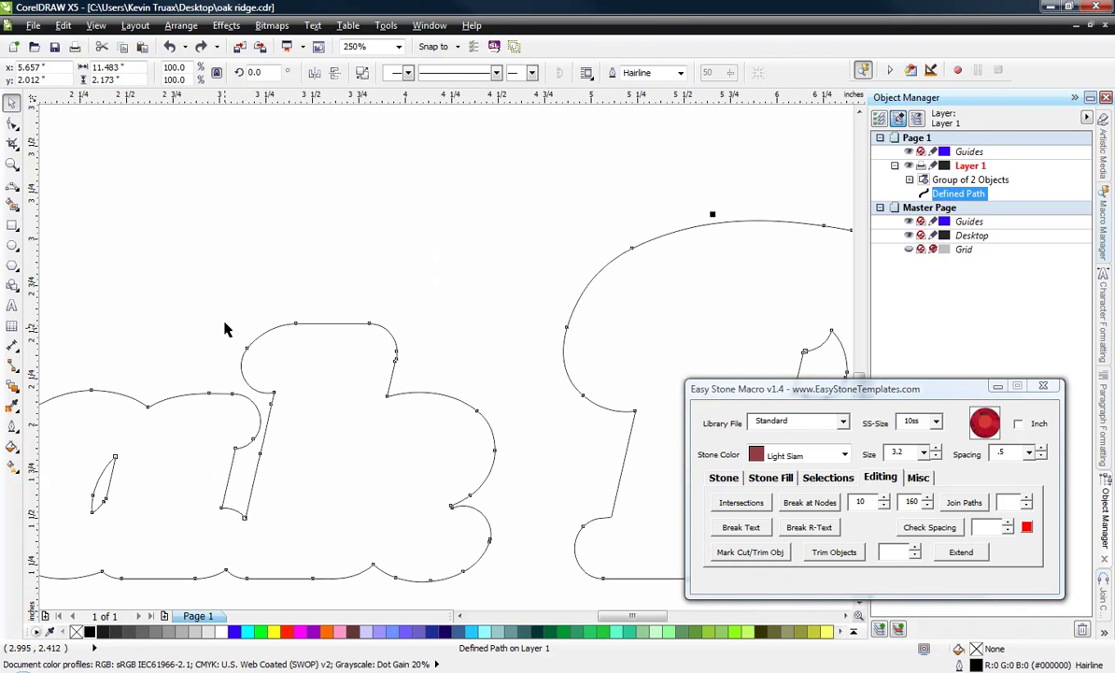
left_click(317, 266)
scroll(321, 268, "down", 4)
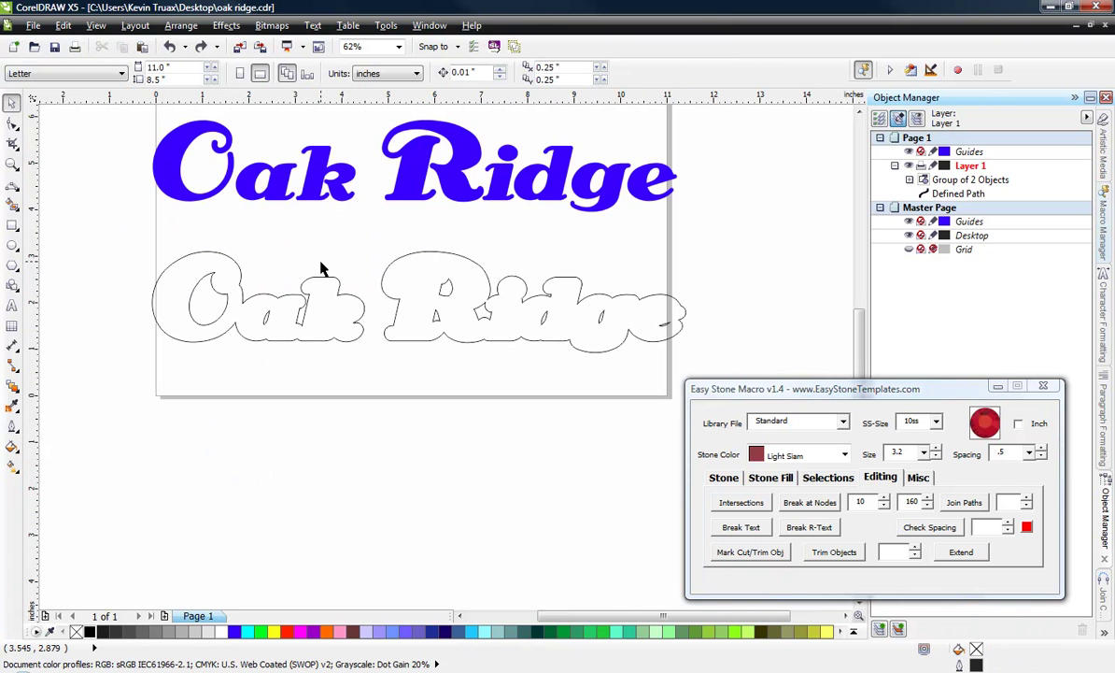
- Set the upper Break at Nodes value to 120 and break the Oak Ridge outline at its nodes
left_click(322, 280)
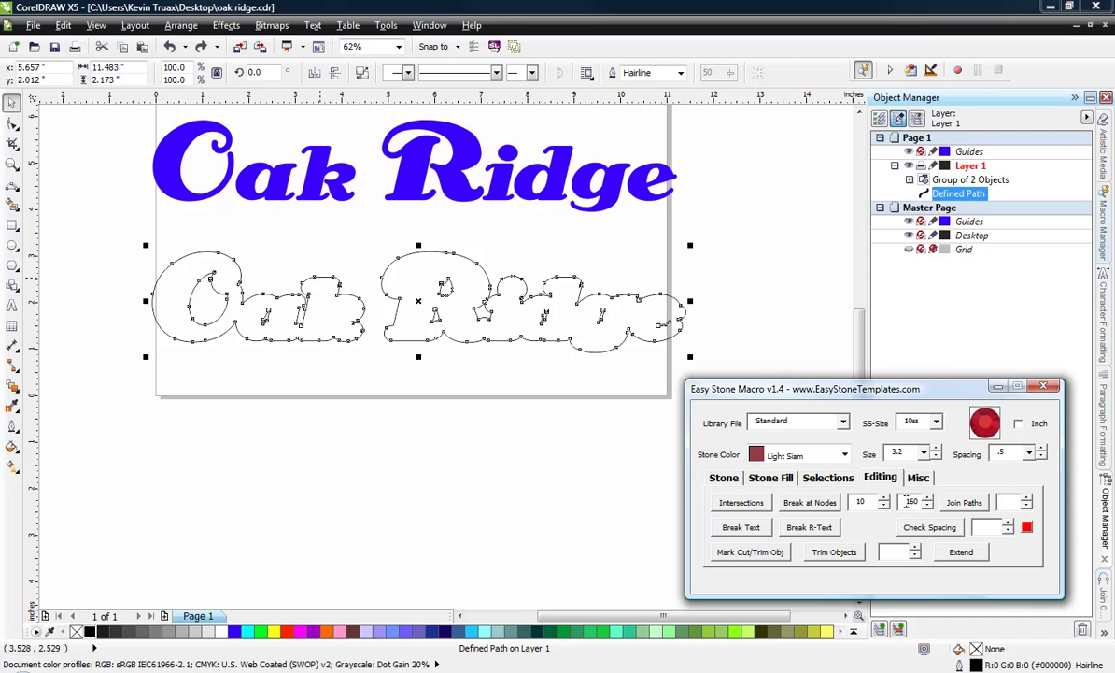
left_click_drag(904, 503, 926, 500)
type("12")
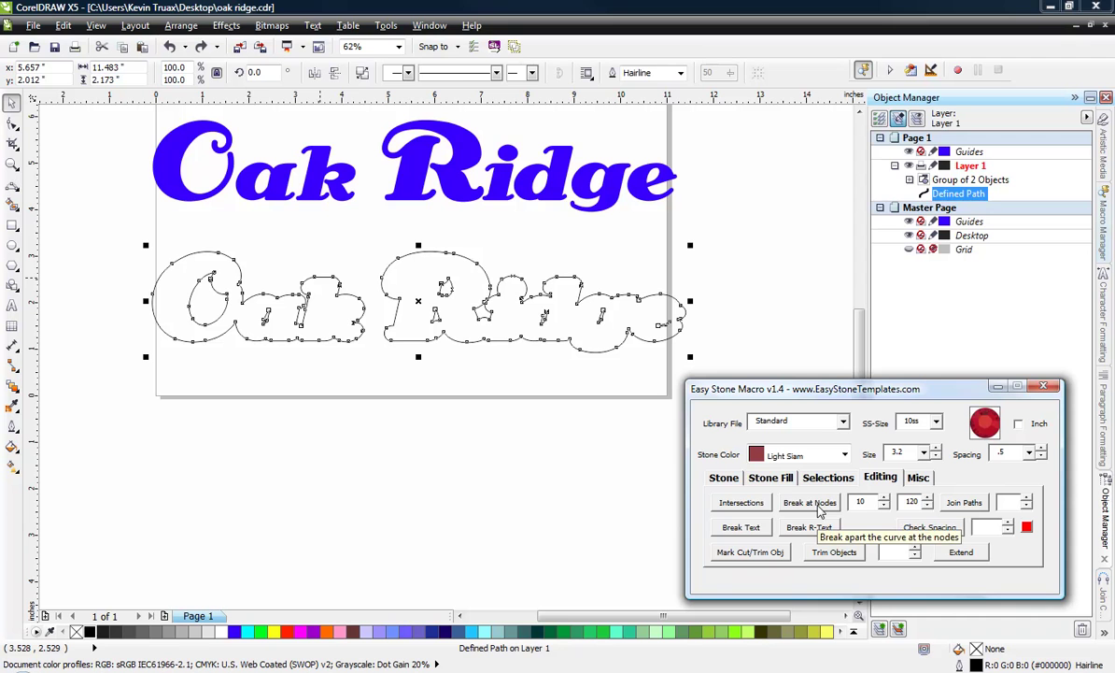
left_click(819, 509)
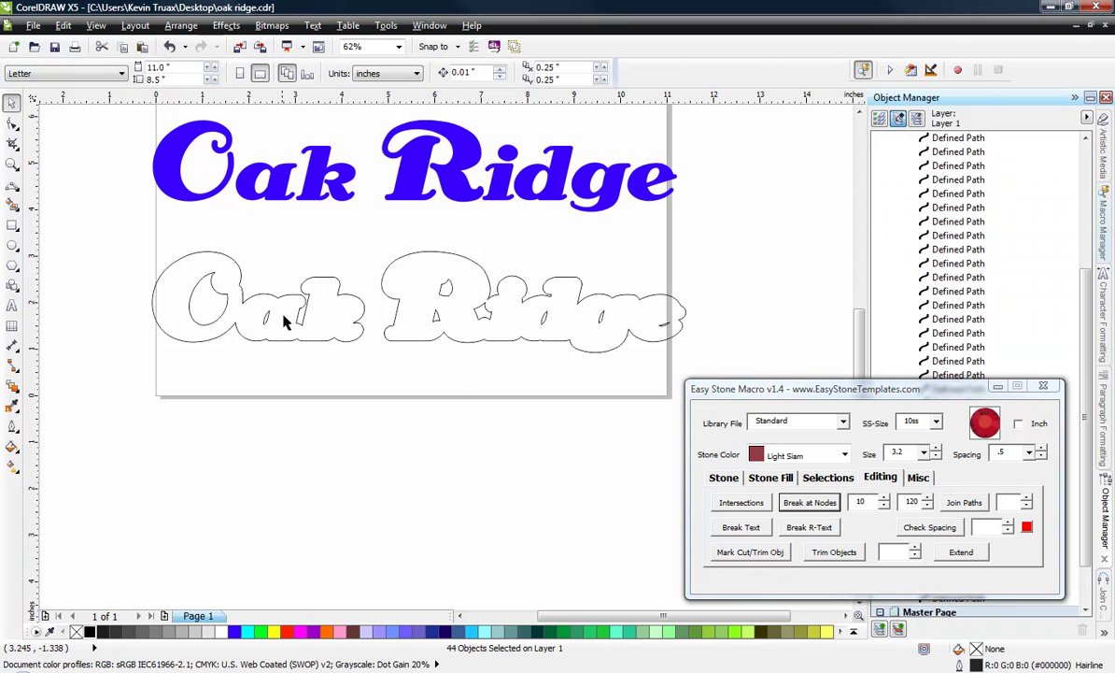
- Check the split by moving the segment above the "a" away, and undo both the move and the node break
scroll(250, 289, "up", 2)
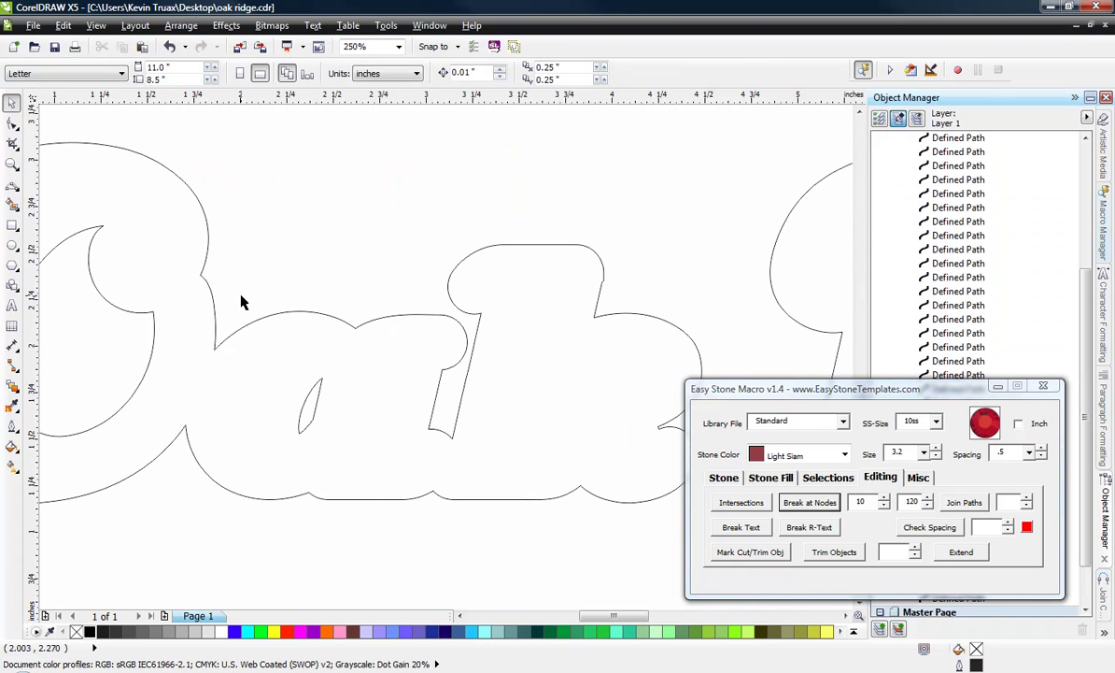
scroll(241, 301, "up", 1)
left_click(416, 335)
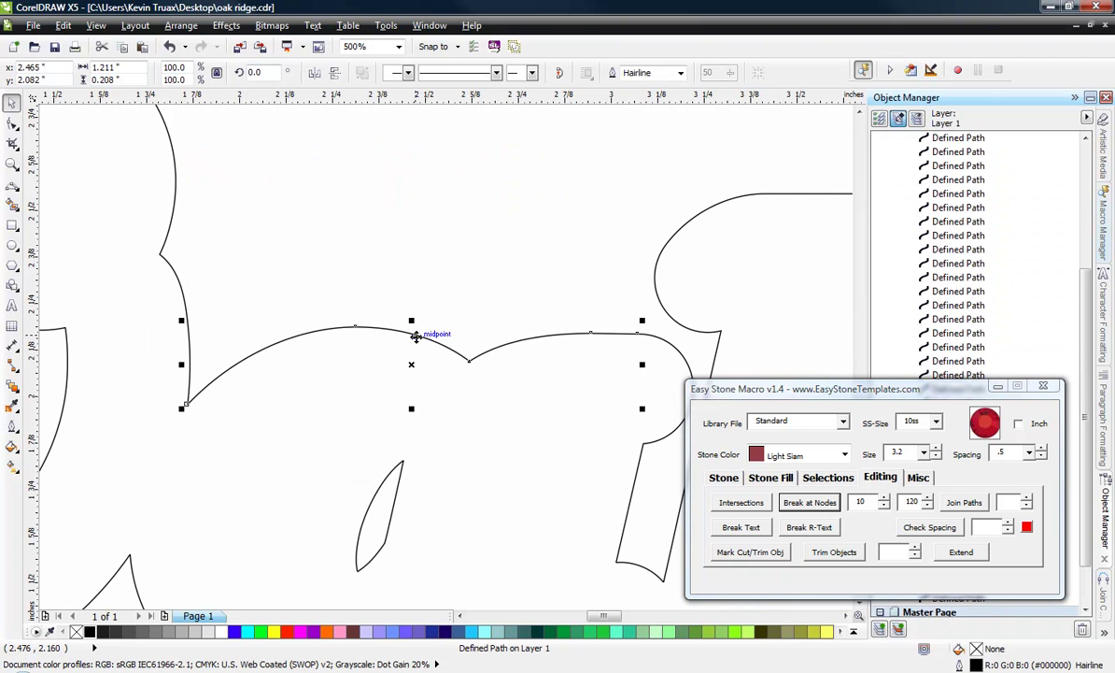
left_click_drag(416, 335, 416, 202)
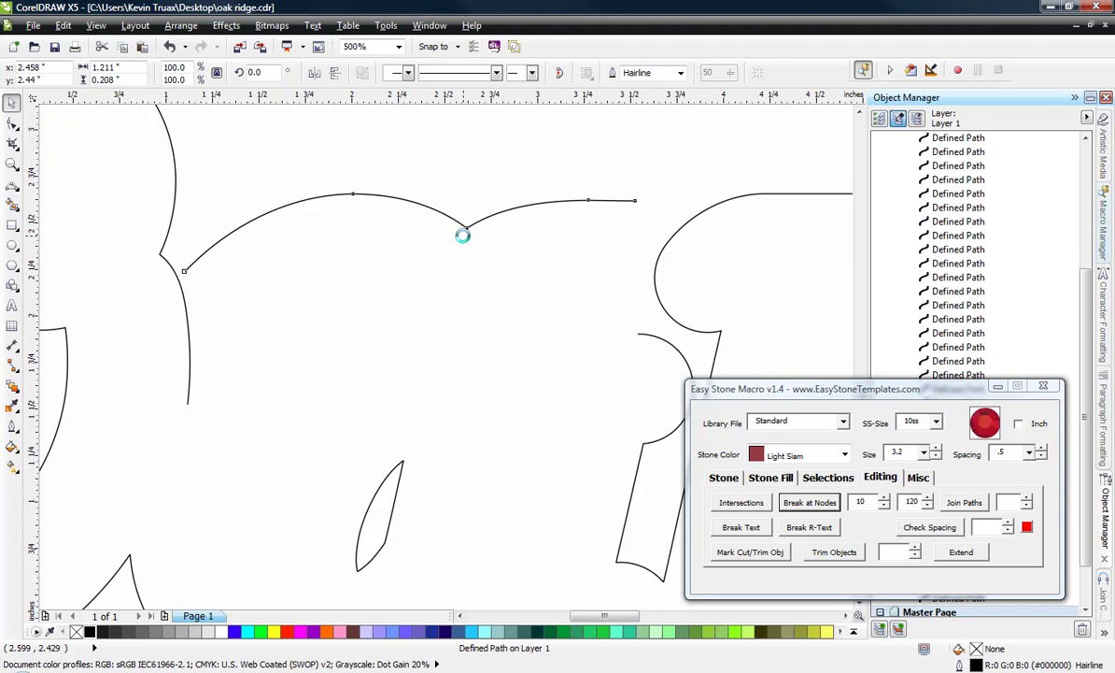
scroll(462, 238, "down", 2)
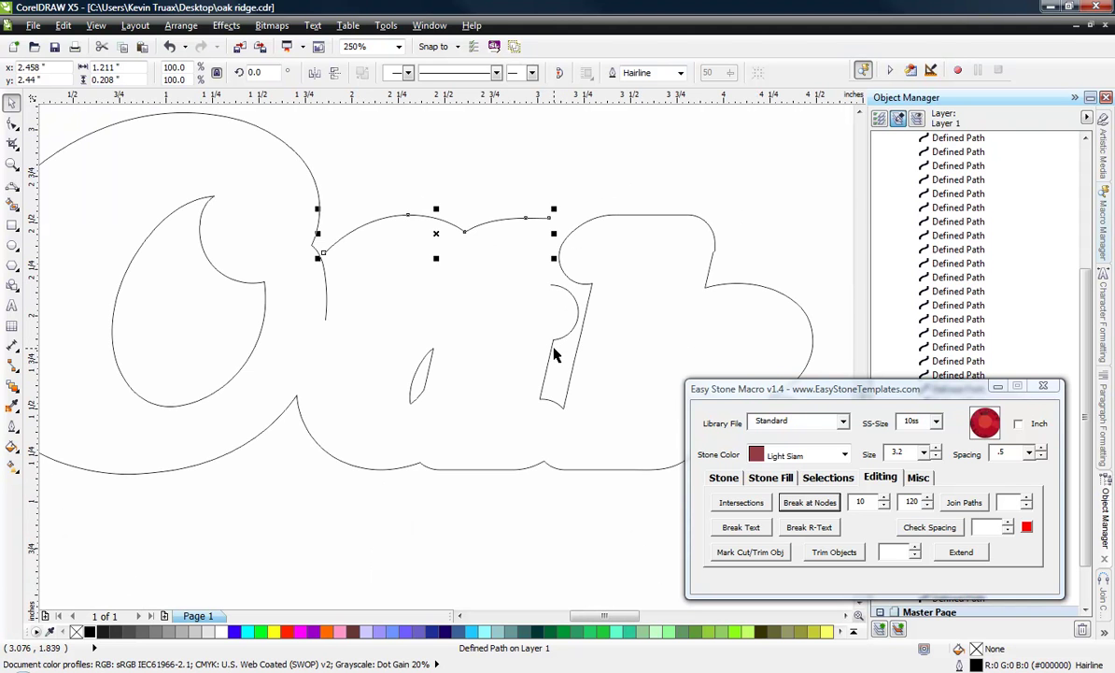
key("ctrl+z")
left_click(433, 205)
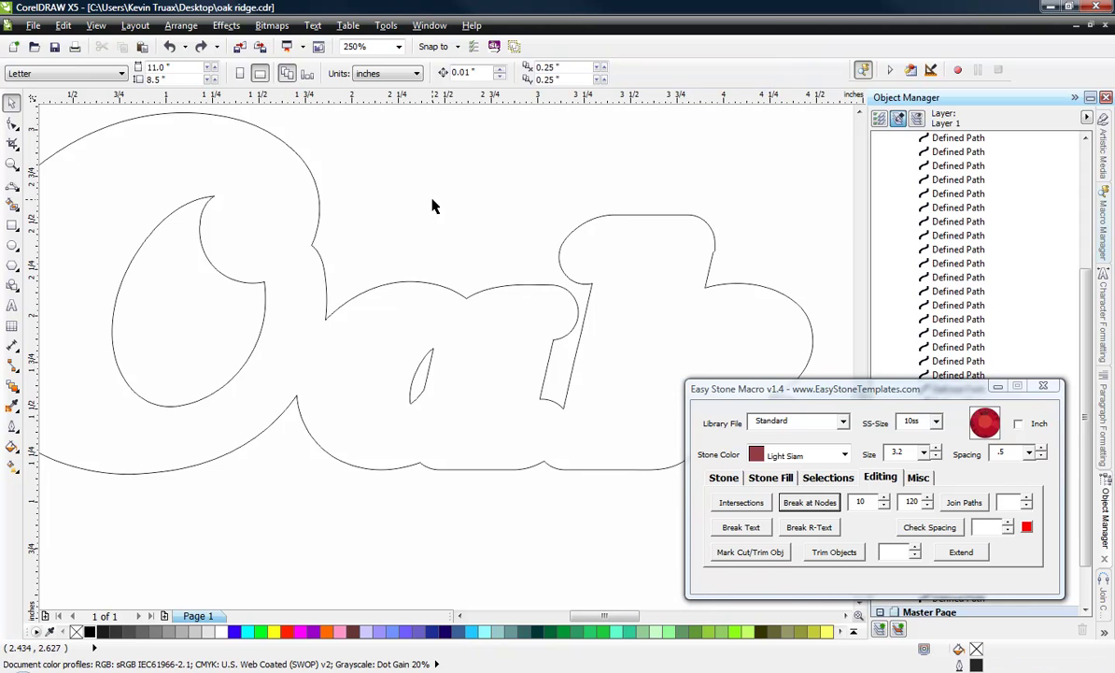
key("ctrl+z")
left_click(444, 215)
scroll(361, 232, "down", 3)
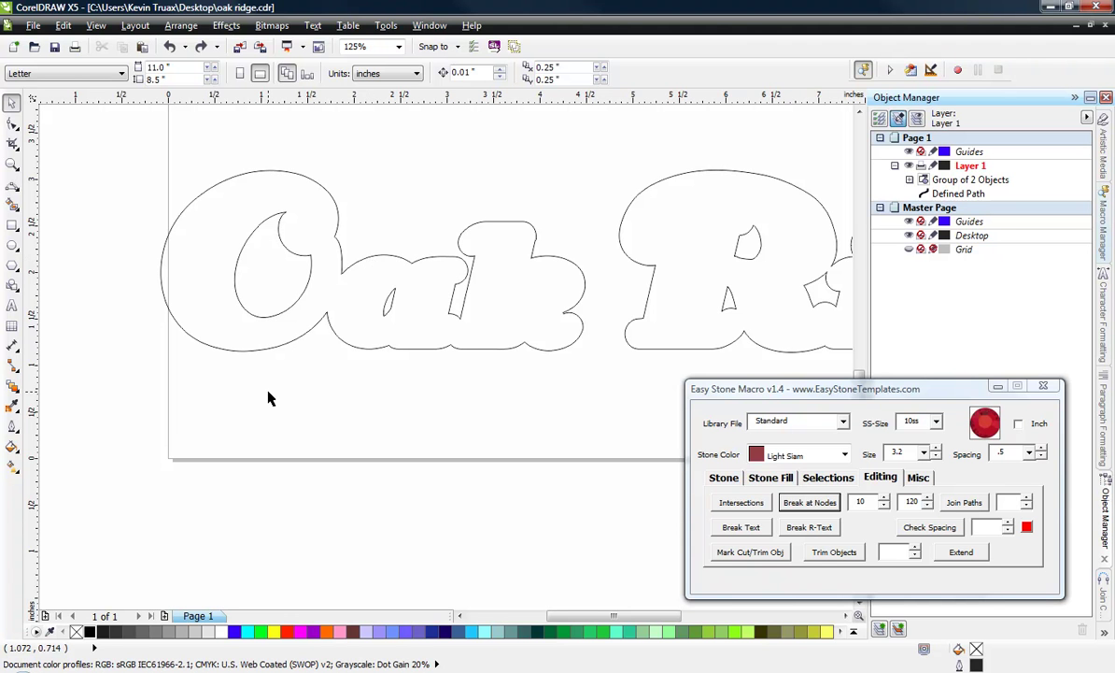
- Set the upper Break at Nodes value to 130 and break the whole Oak Ridge outline at its nodes
left_click(384, 267)
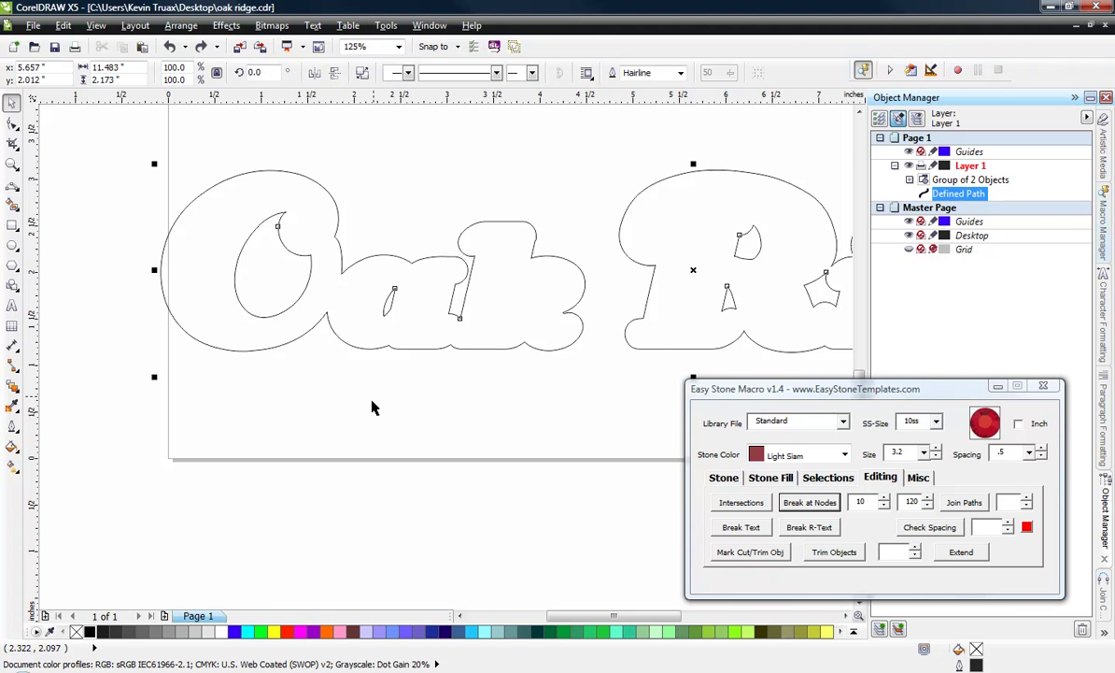
scroll(364, 403, "down", 1)
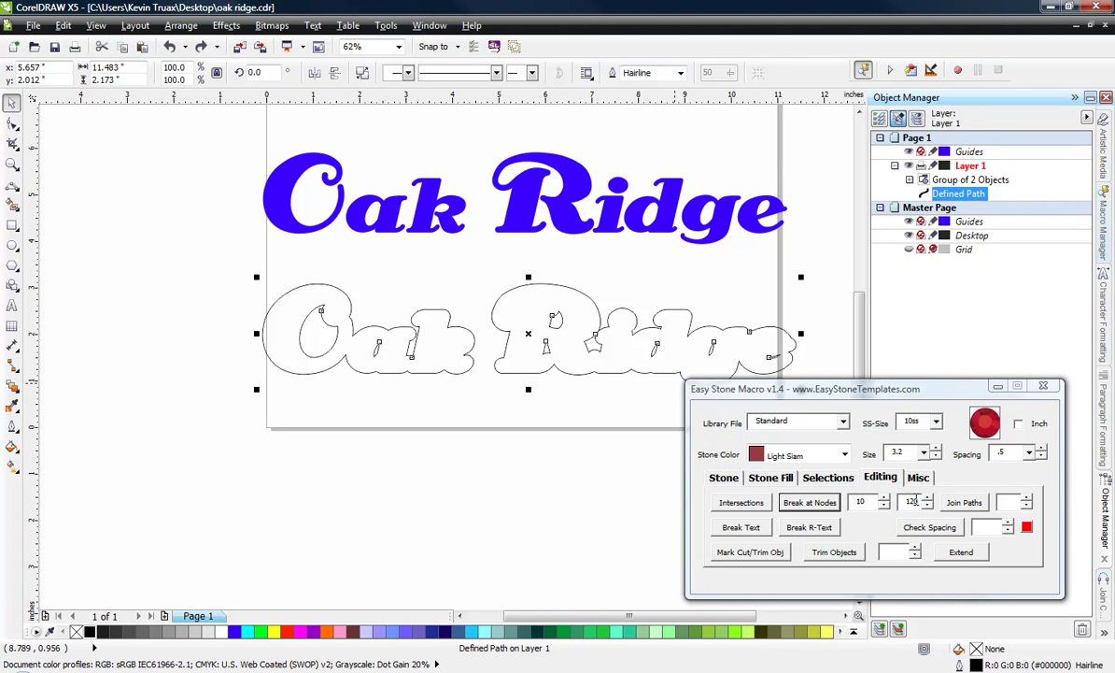
double_click(902, 504)
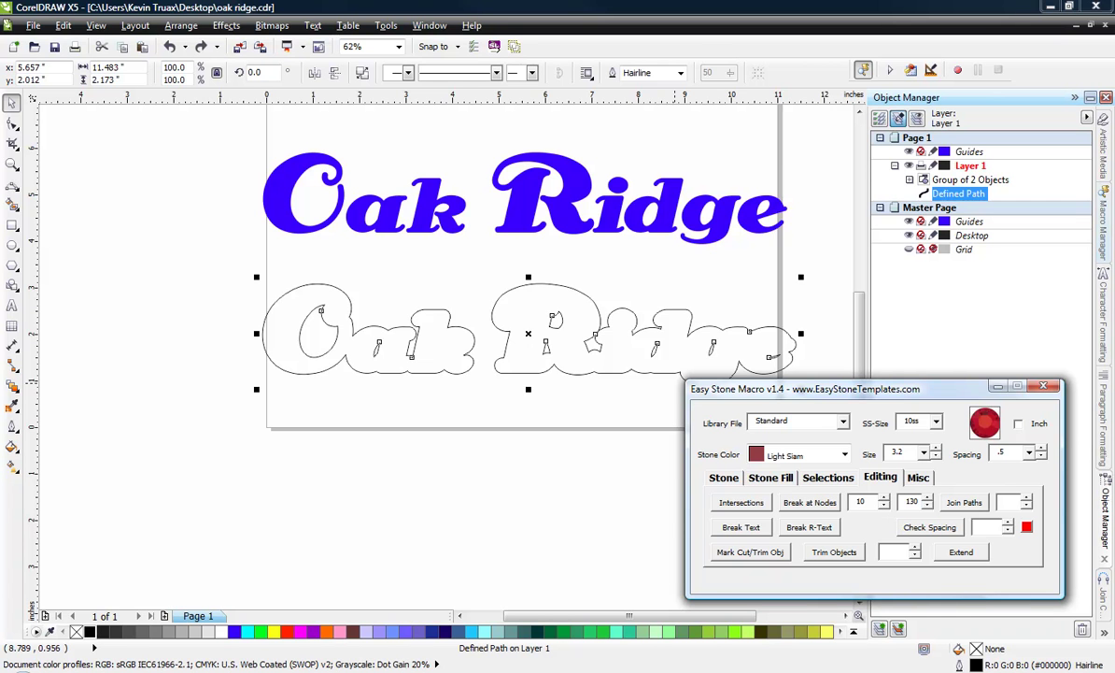
left_click(809, 502)
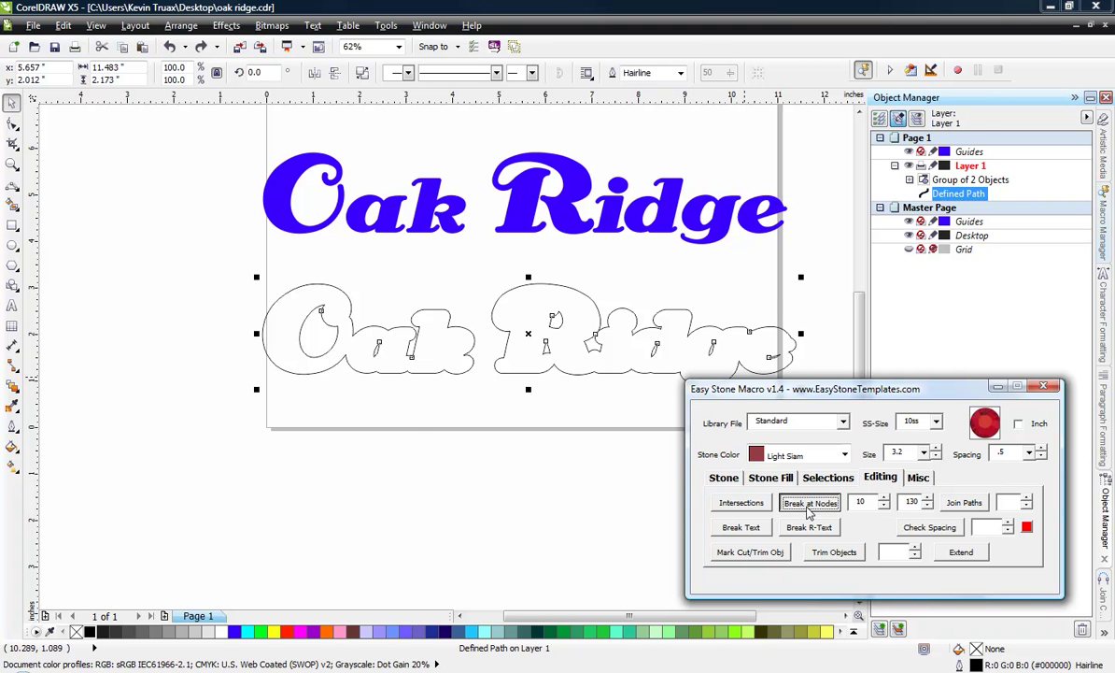
left_click(404, 412)
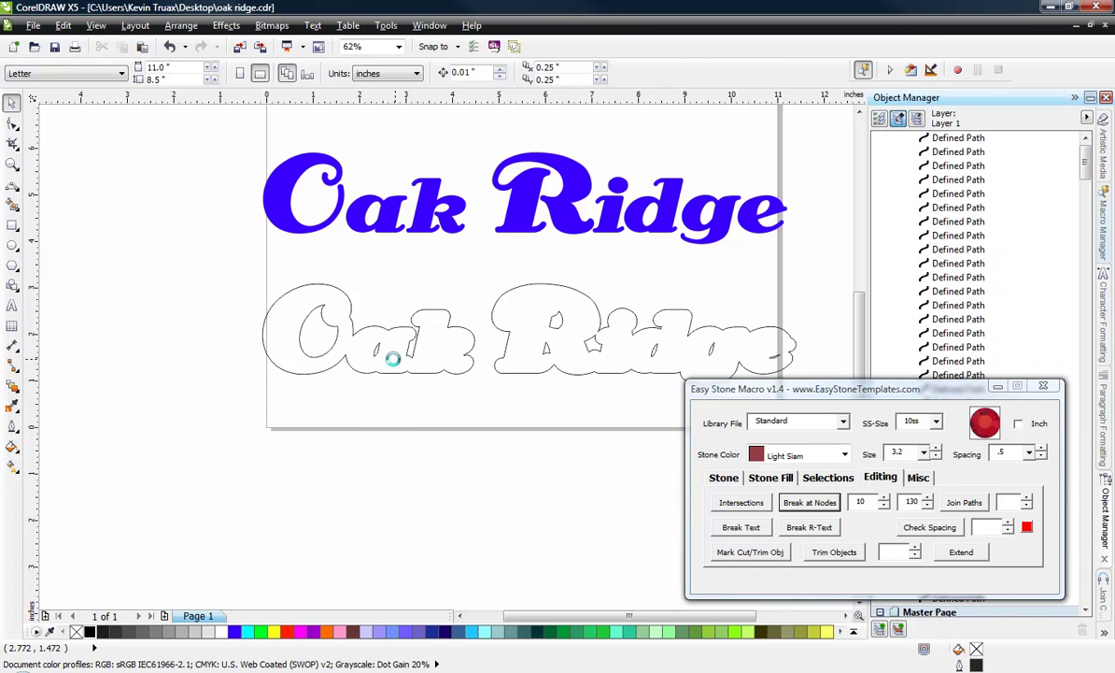
- Undo the node break and apply Reduce Nodes to every node of the Oak Ridge outline
left_click(387, 374)
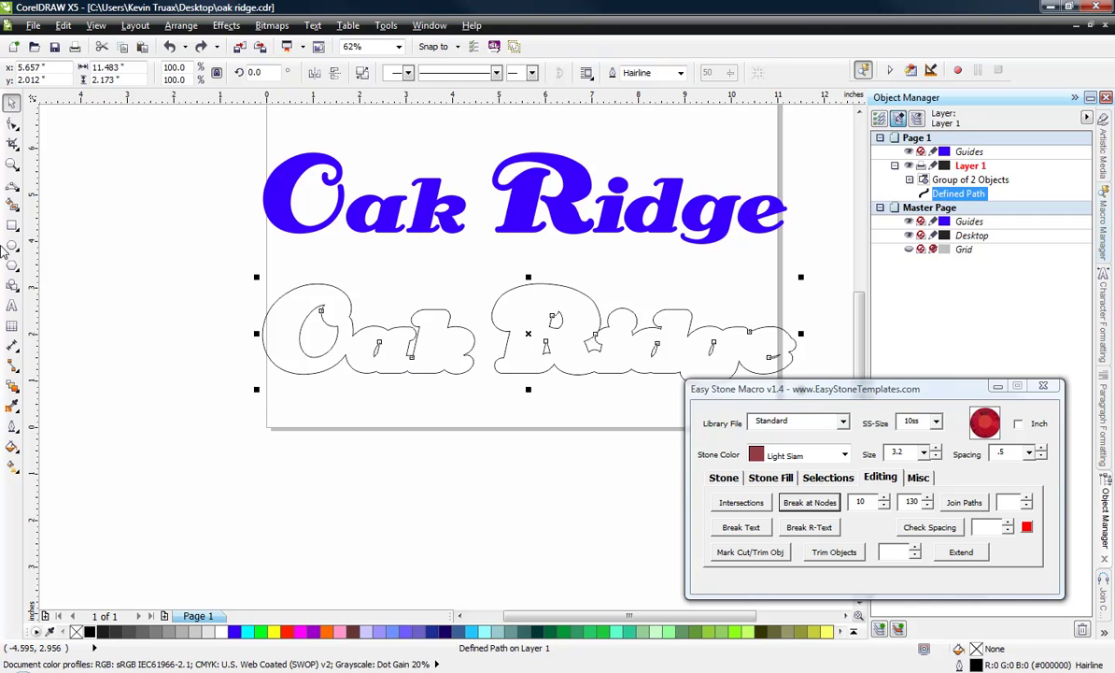
double_click(12, 122)
left_click_drag(271, 283, 755, 371)
left_click(587, 72)
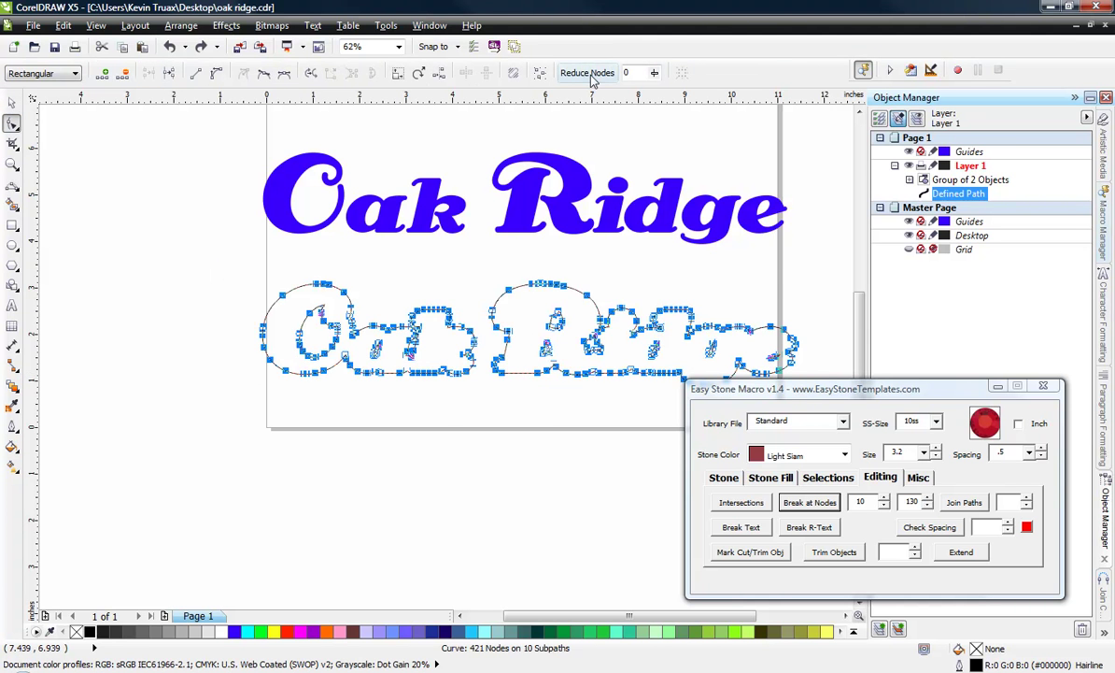
left_click(12, 102)
left_click(129, 333)
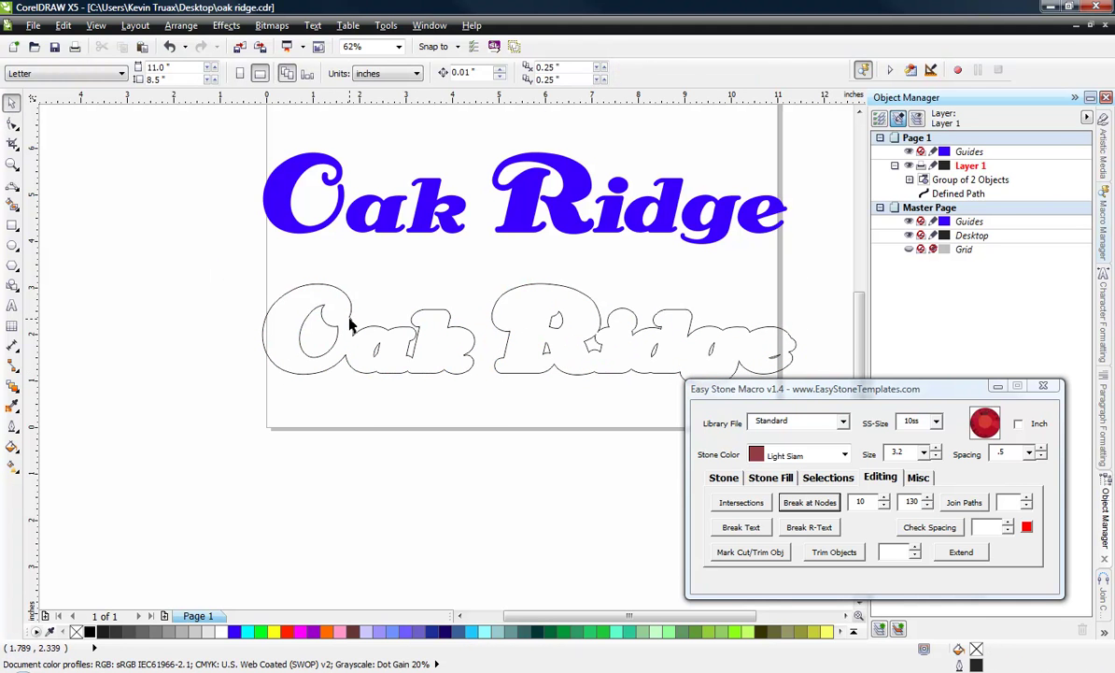
- Break the node-reduced Oak Ridge outline at its nodes with the macro, using the values 10 and 130
left_click(350, 325)
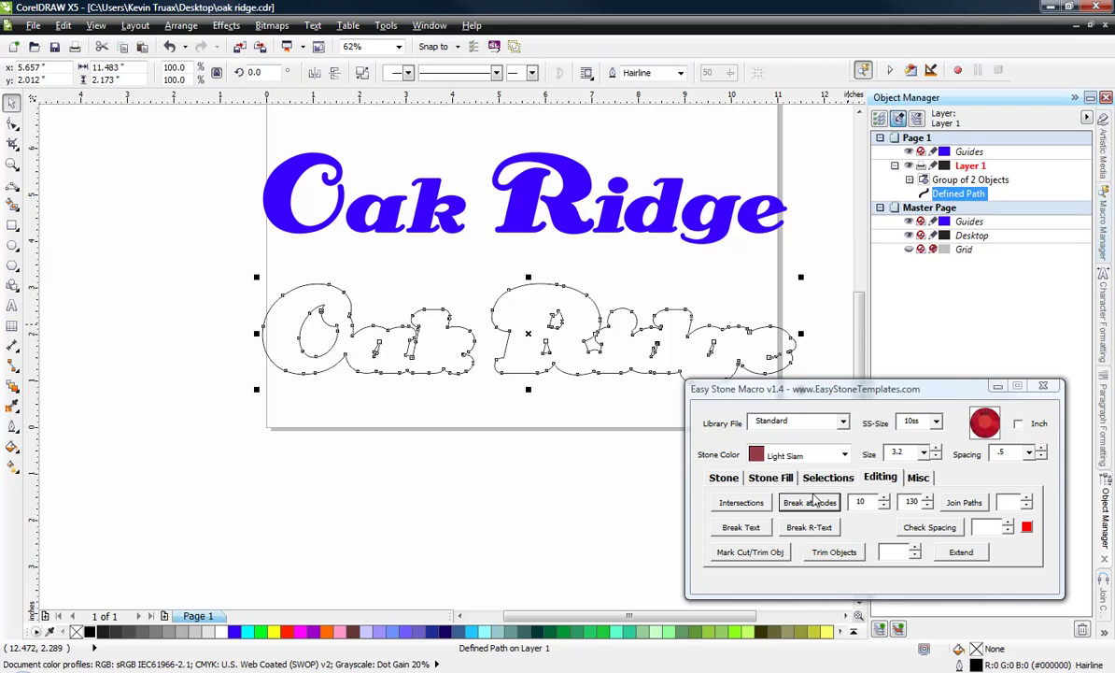
left_click(809, 504)
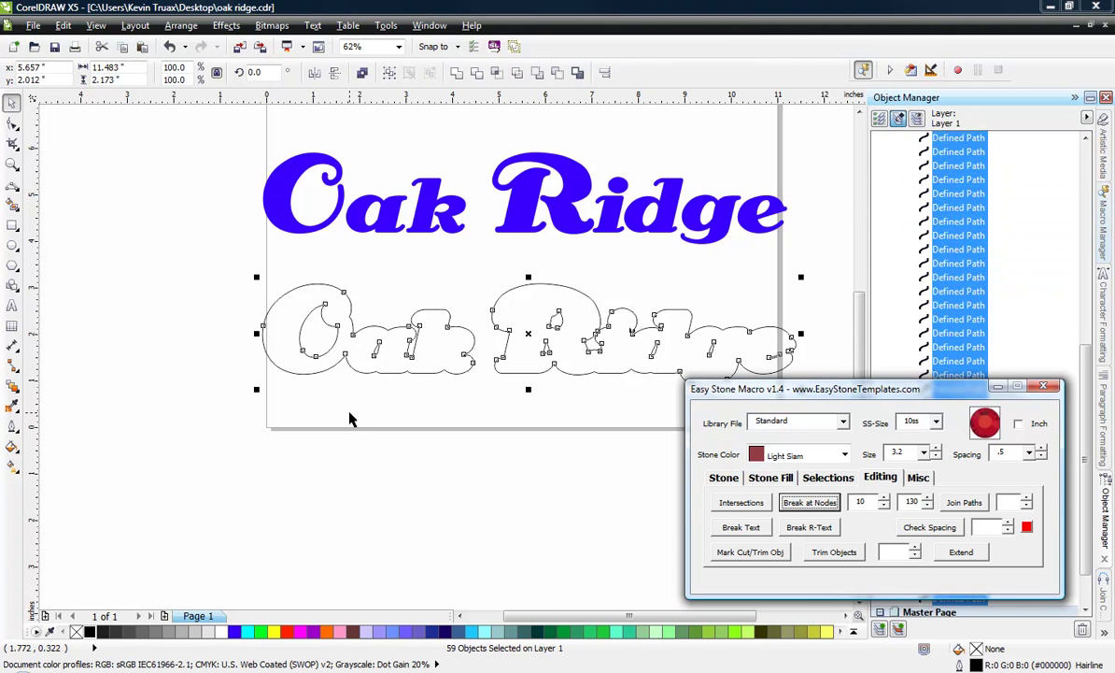
left_click(351, 359)
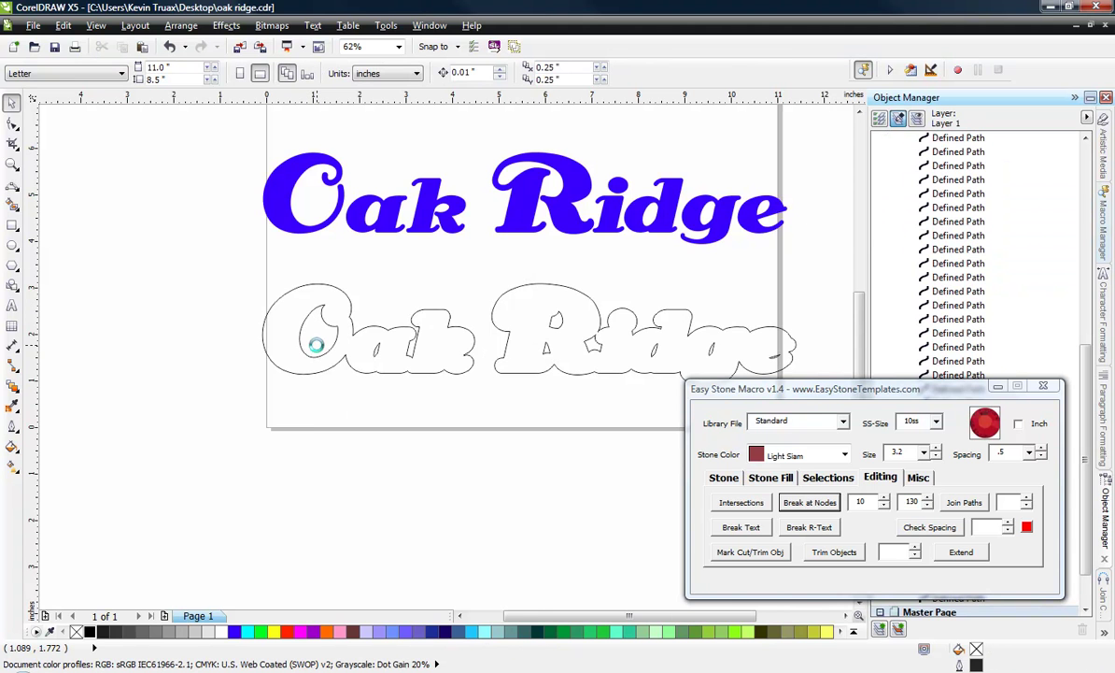
- Colour the outline of the short curved segment at the upper right inside the "O" lime green (#99FF00)
scroll(315, 344, "up", 2)
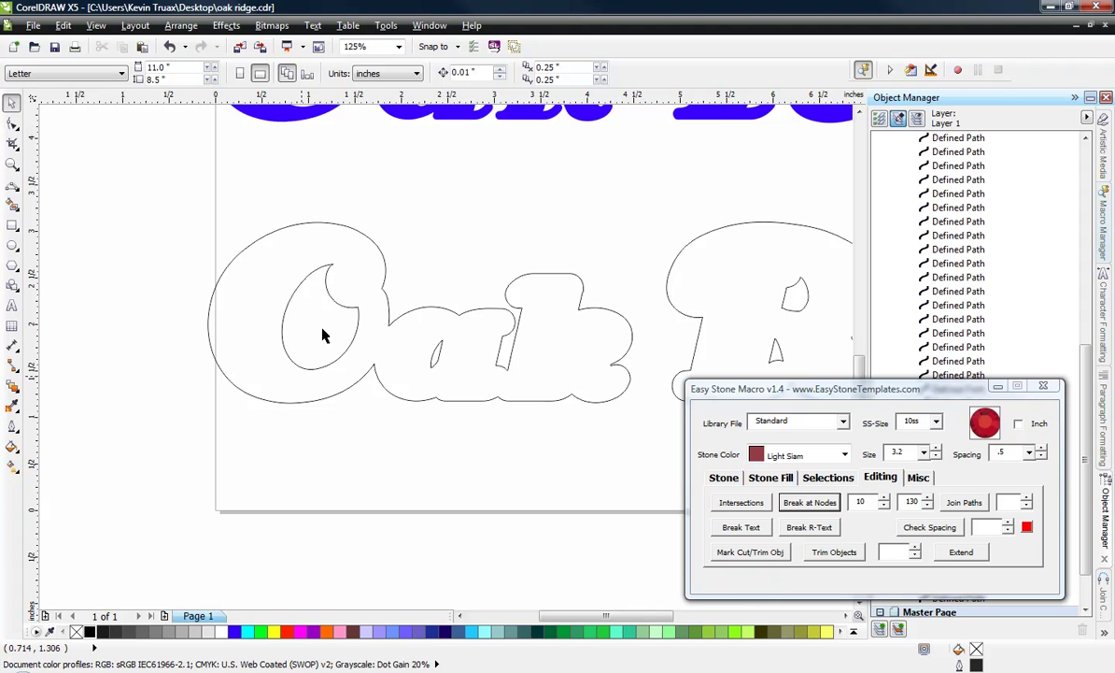
left_click(334, 289)
scroll(336, 297, "up", 2)
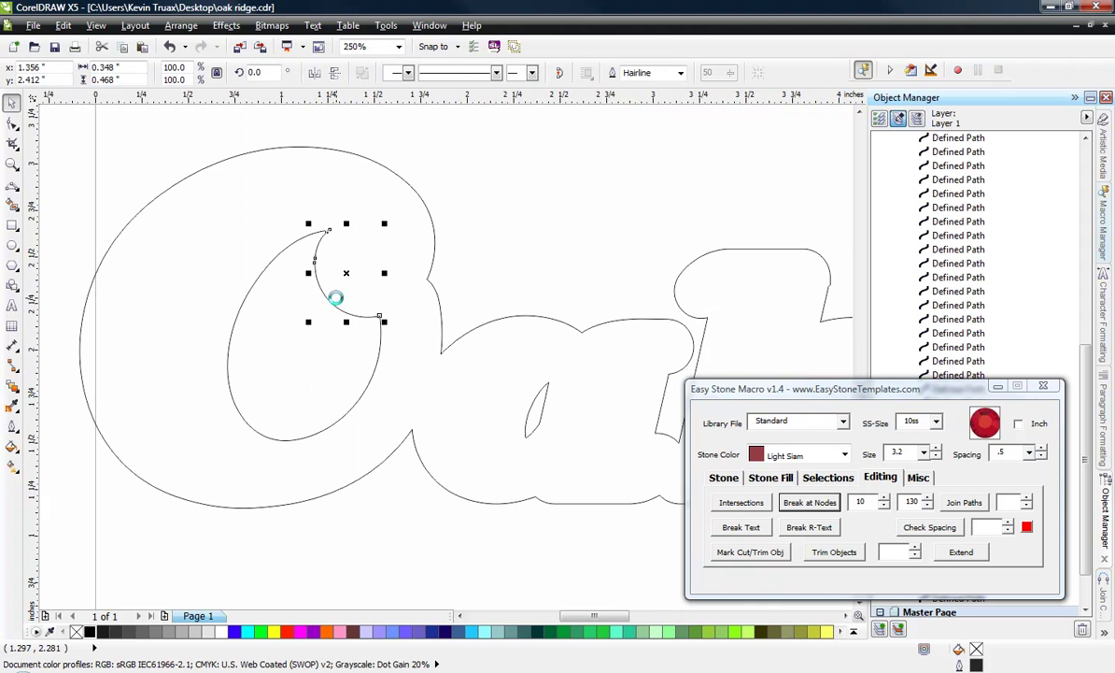
right_click(497, 632)
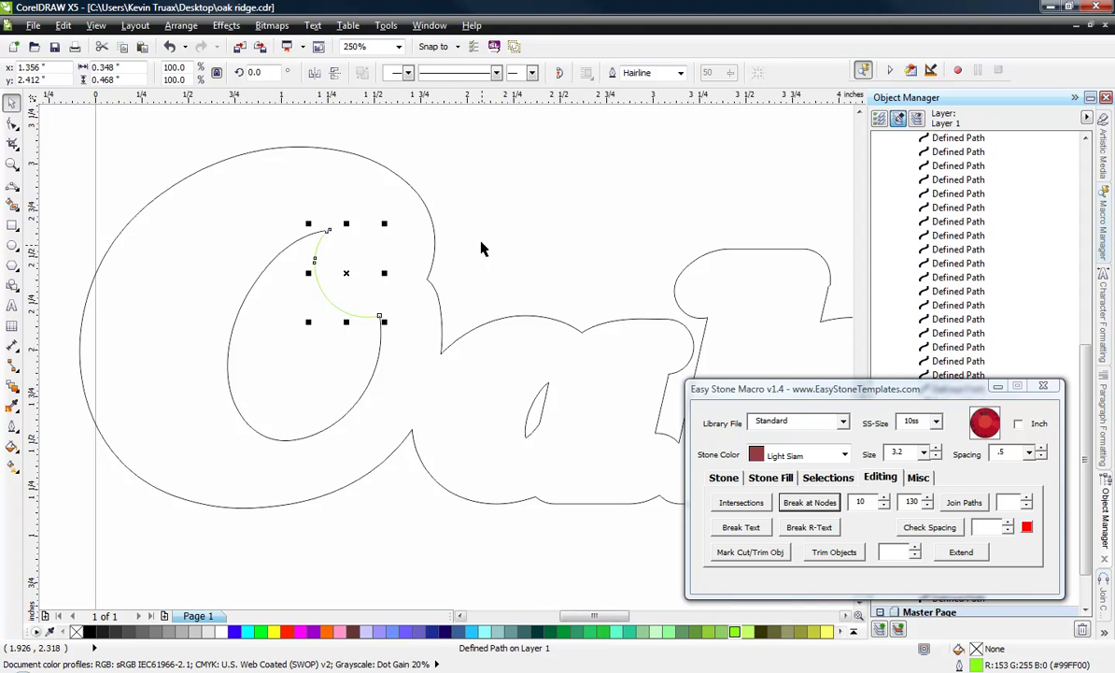
left_click(361, 252)
- Set the outline width of all the broken Oak Ridge segments to 2.5 mm
scroll(361, 254, "down", 2)
scroll(350, 250, "down", 4)
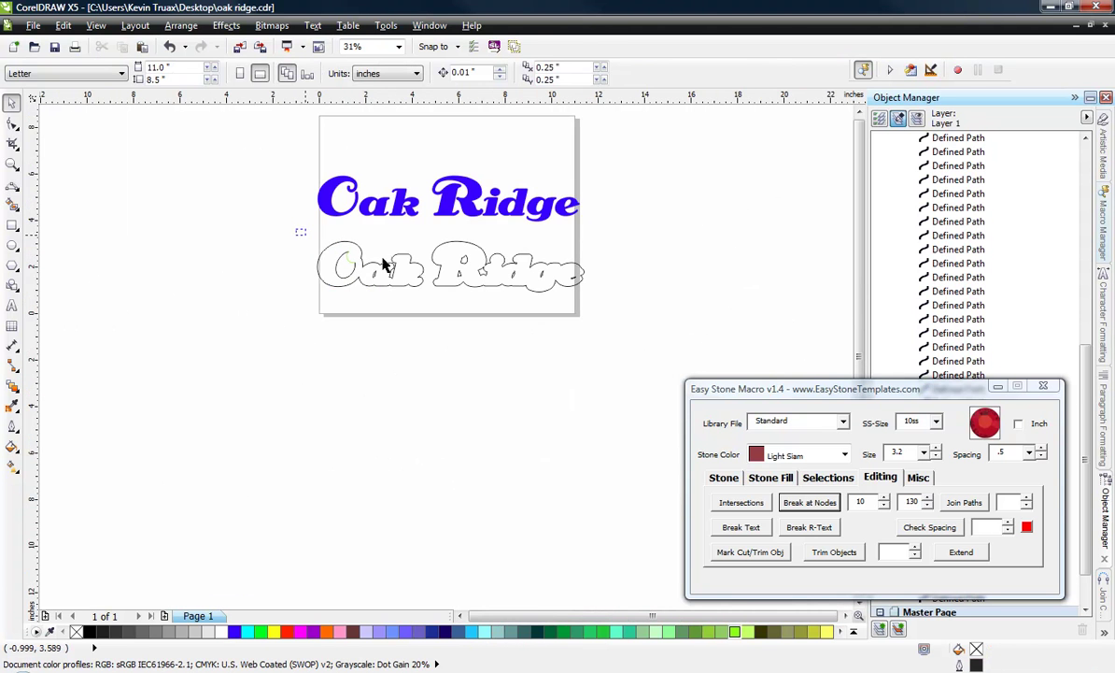
left_click_drag(301, 232, 645, 301)
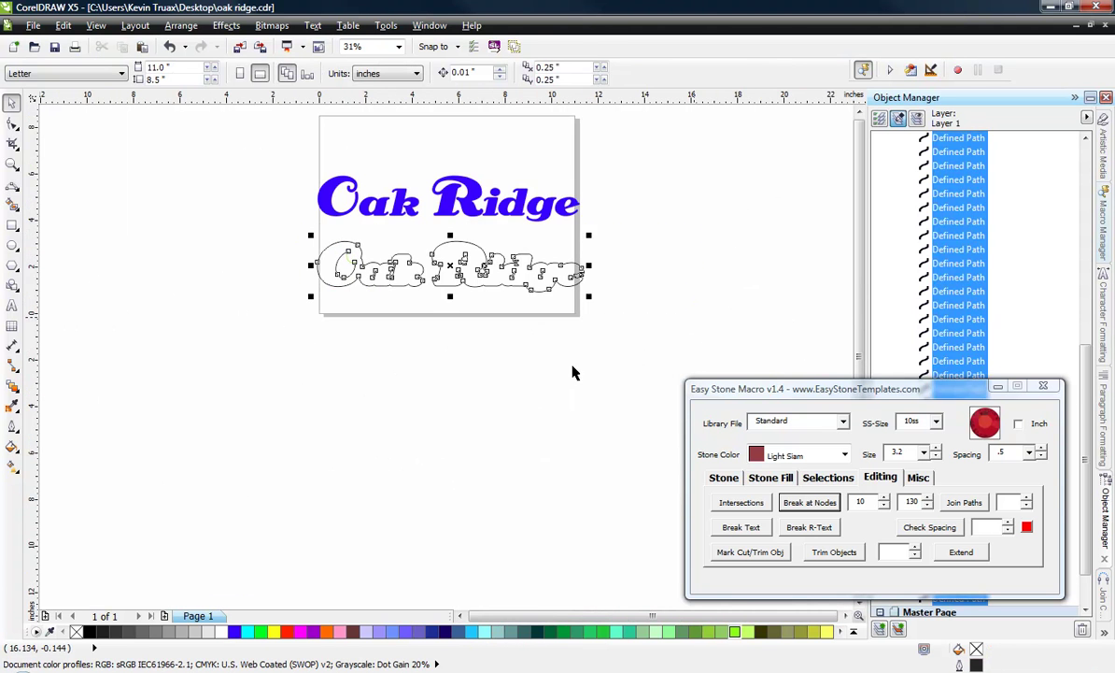
left_click(12, 428)
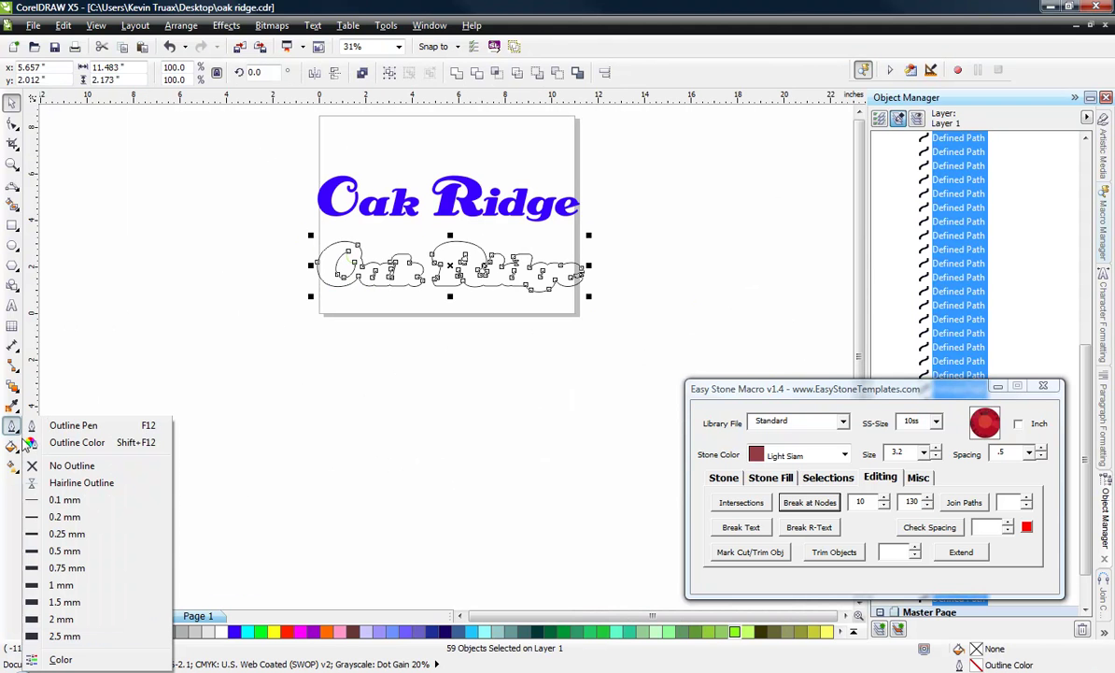
left_click(82, 636)
left_click(326, 382)
- Try colouring the left inner segment of the "O" lime green, and undo the change
scroll(355, 253, "up", 2)
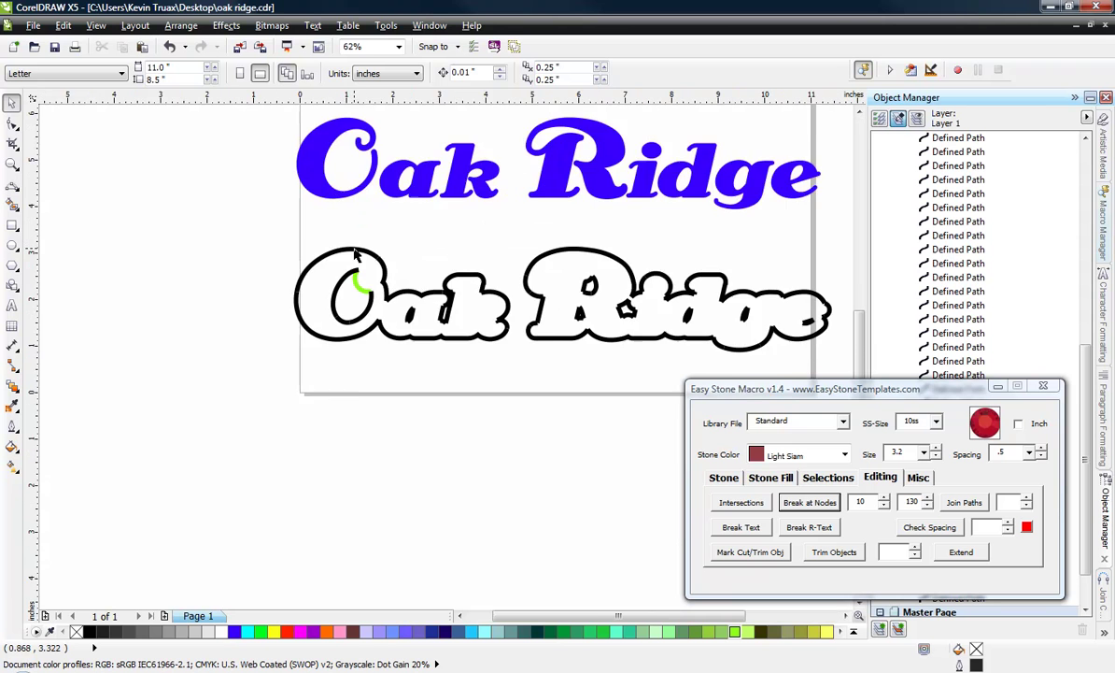
scroll(355, 252, "up", 2)
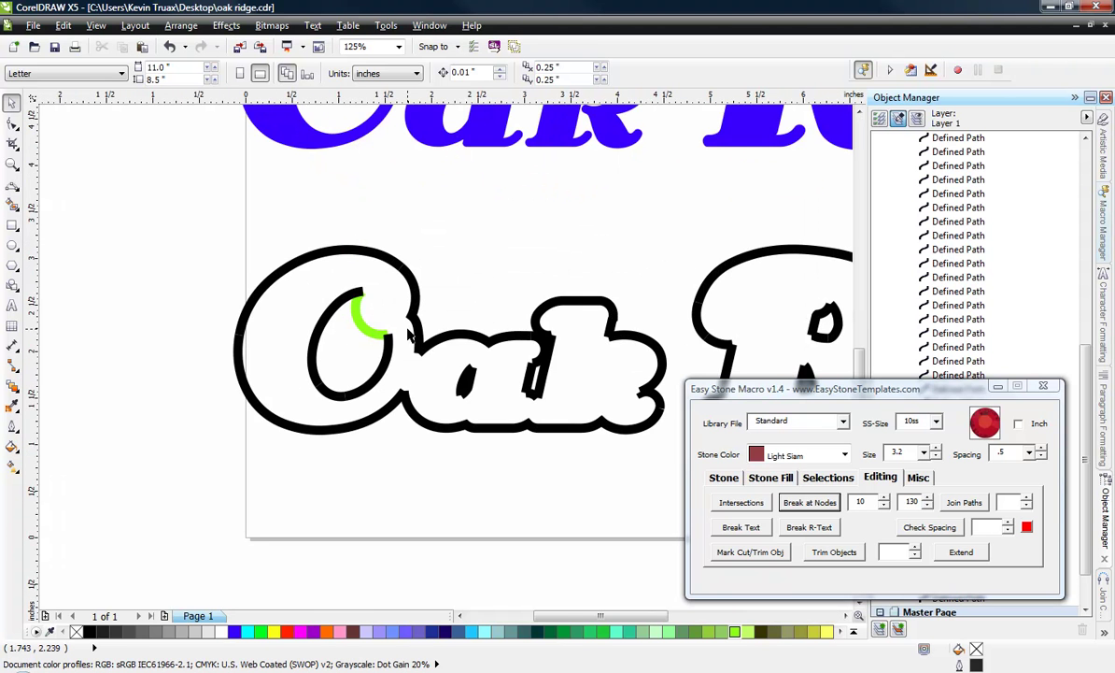
left_click(317, 318)
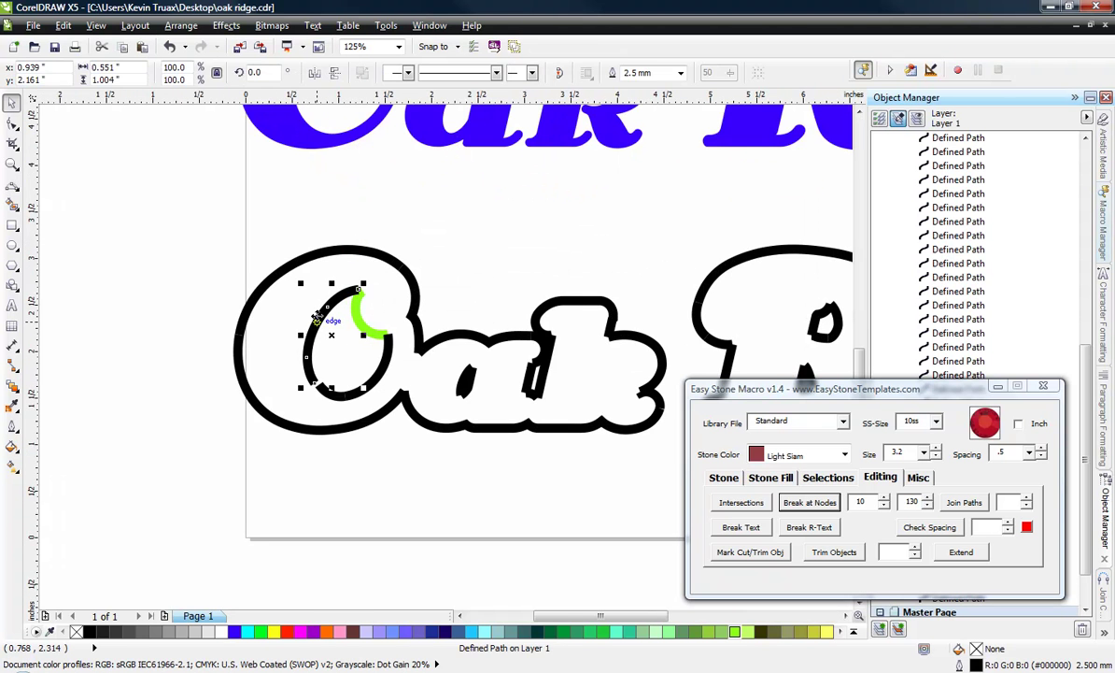
left_click_drag(217, 344, 222, 346)
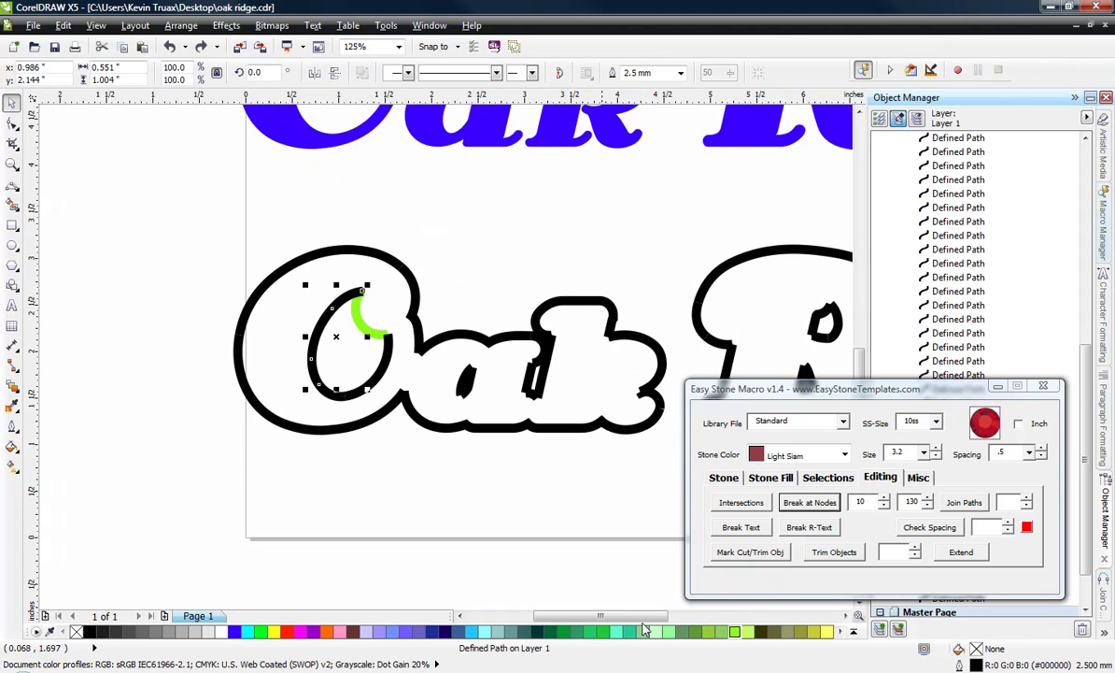
left_click_drag(738, 633, 314, 313)
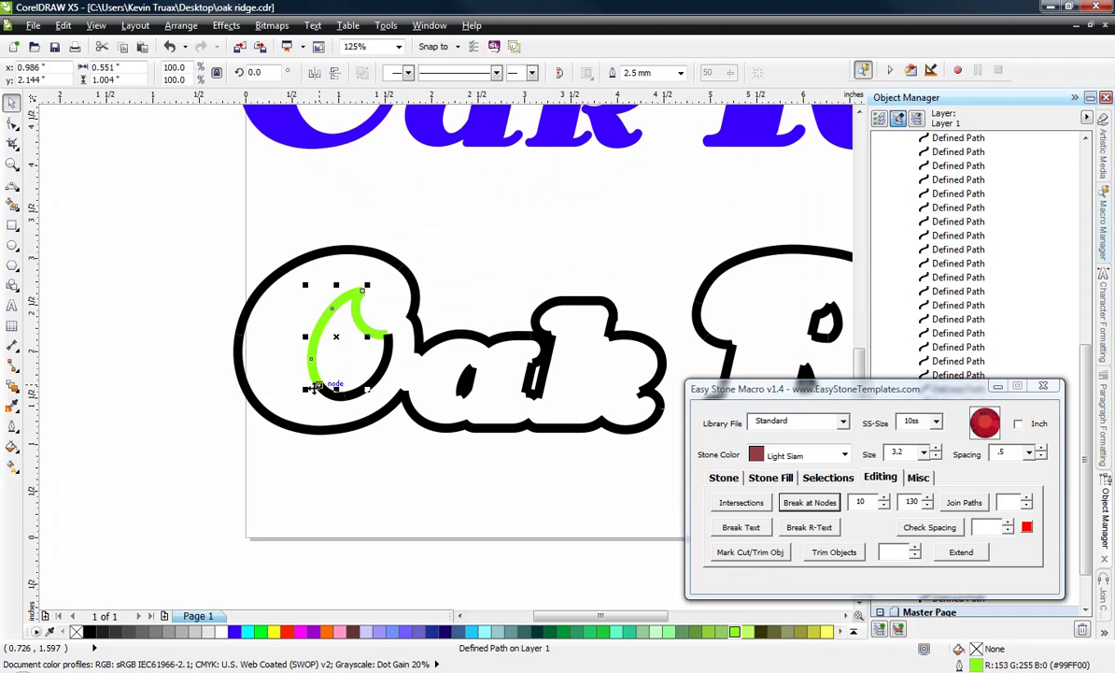
key("shift+Page_Down")
left_click(361, 473)
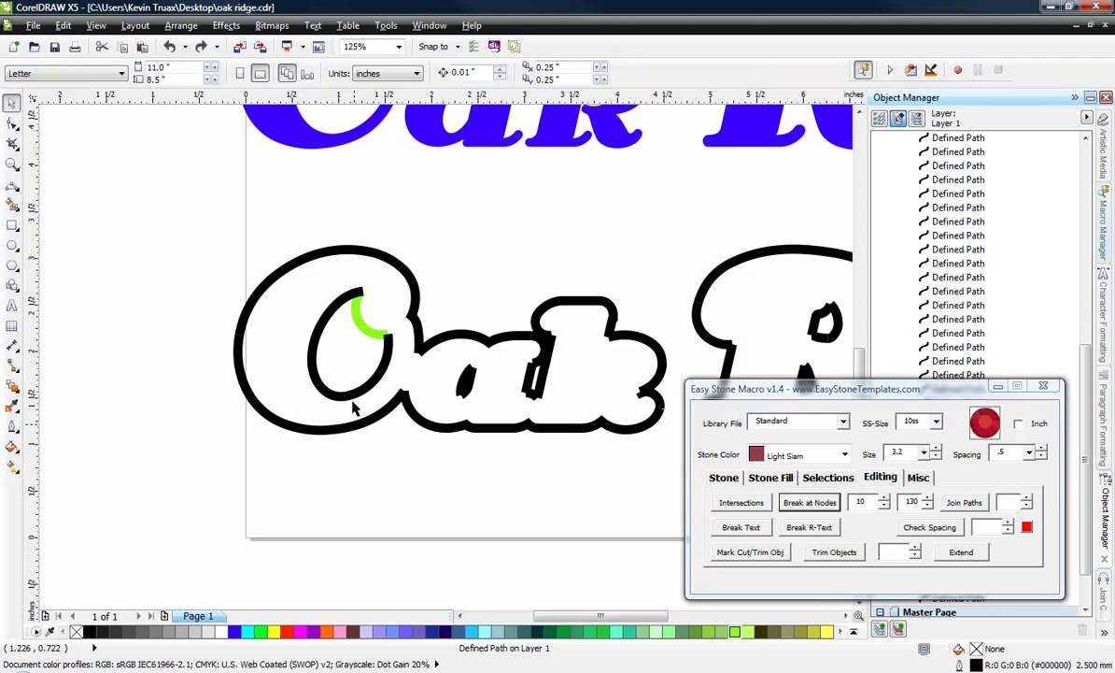
- Check the split inside the "O" by moving its lower-right inner segment away, and undo the move
left_click_drag(363, 399, 386, 423)
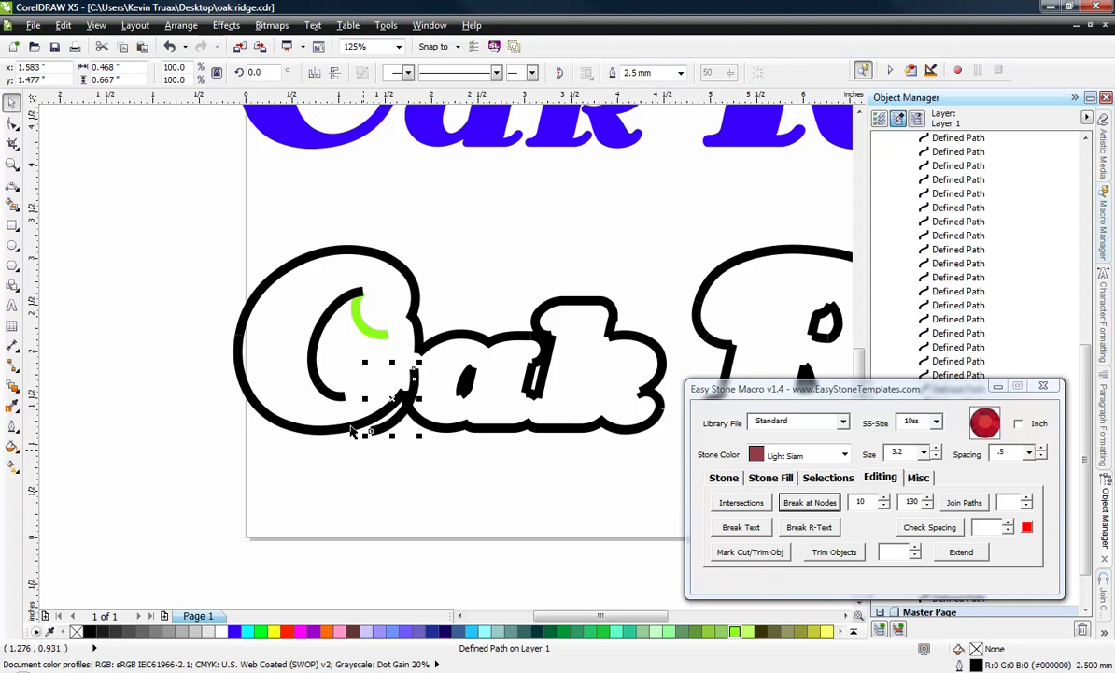
key("Delete")
left_click(320, 381)
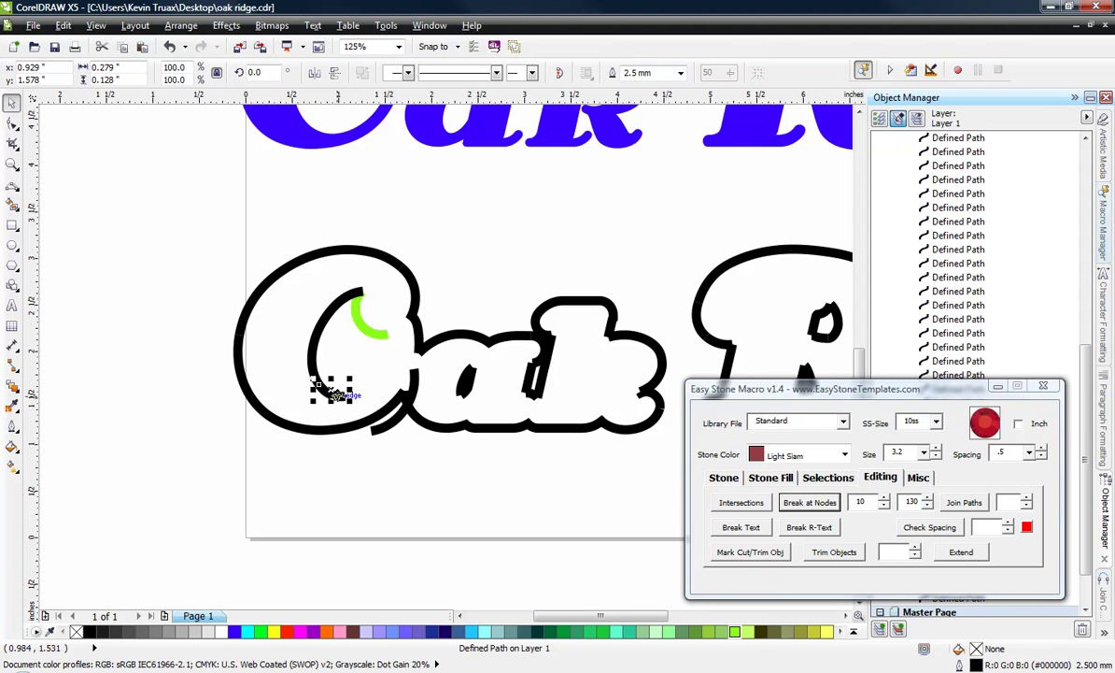
key("ctrl+z")
key("ctrl+z")
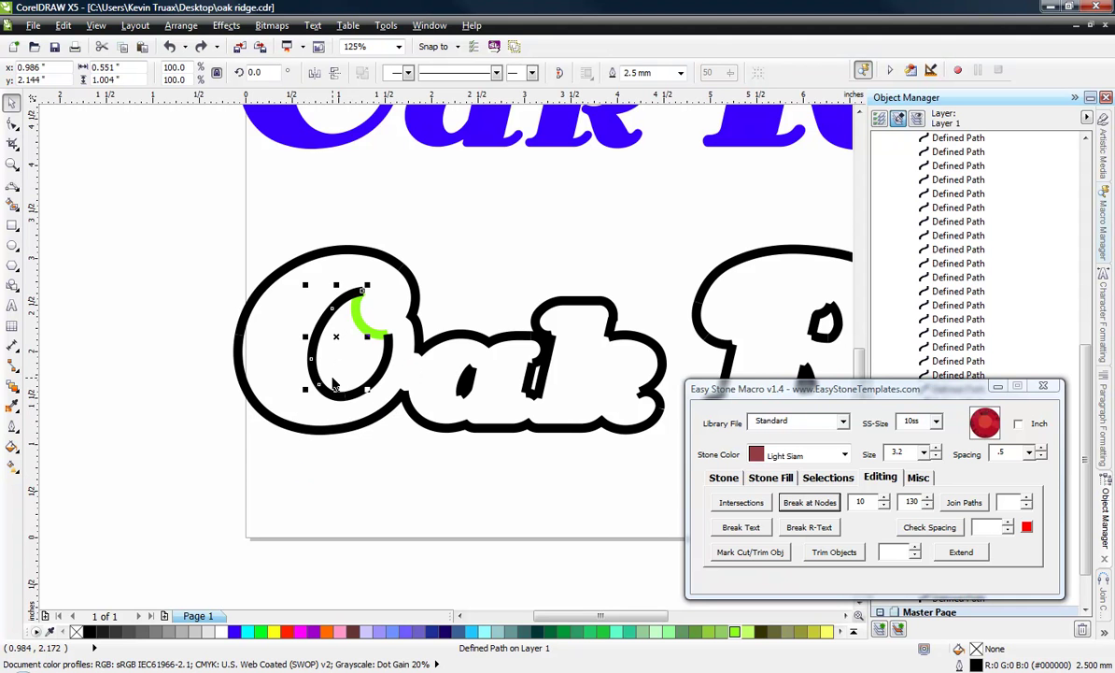
- Join the three black inner segments of the "O" with Join Curves in Extend mode at 0.1" gap tolerance, and colour the joined curve lime green
left_click(320, 384, "shift")
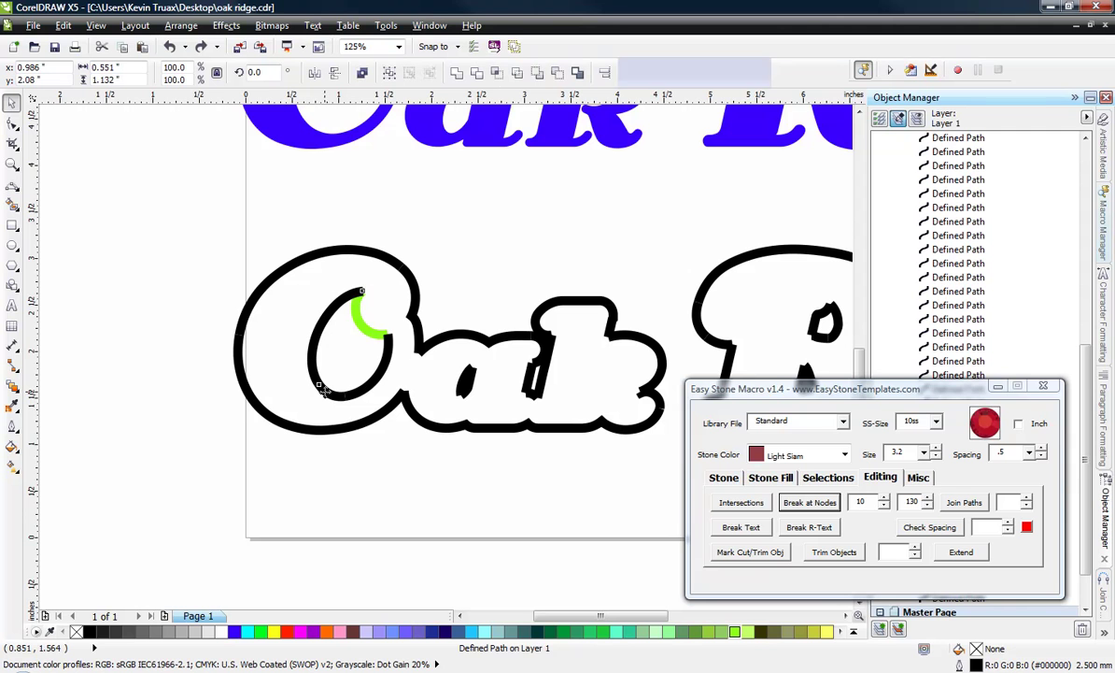
left_click(372, 366, "shift")
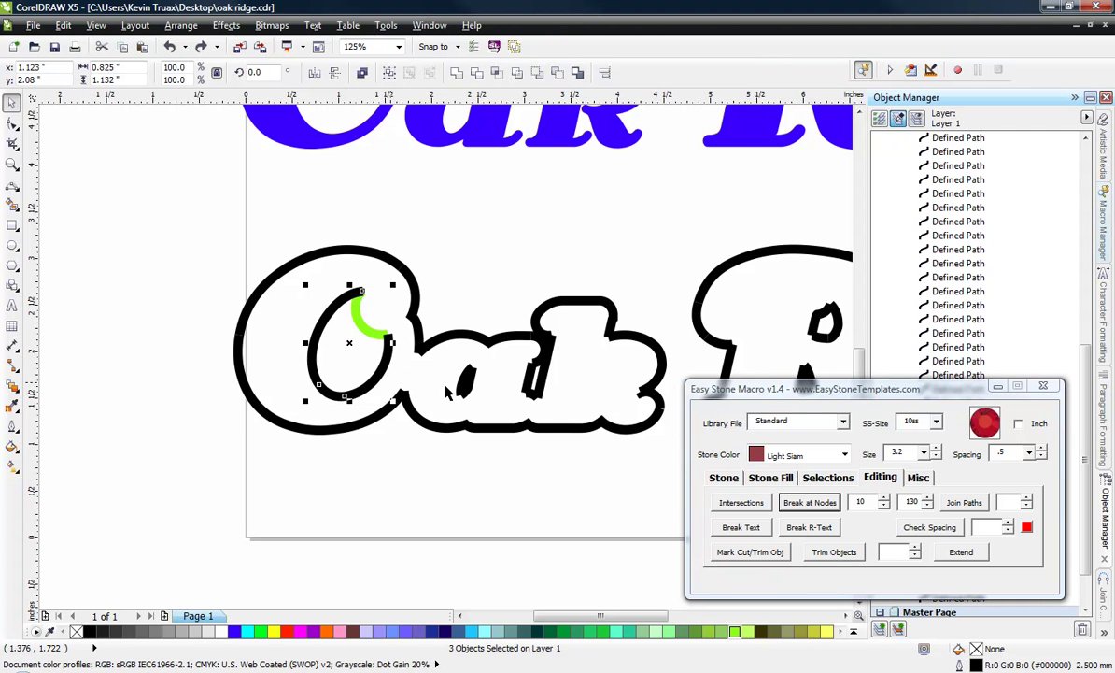
left_click(1100, 596)
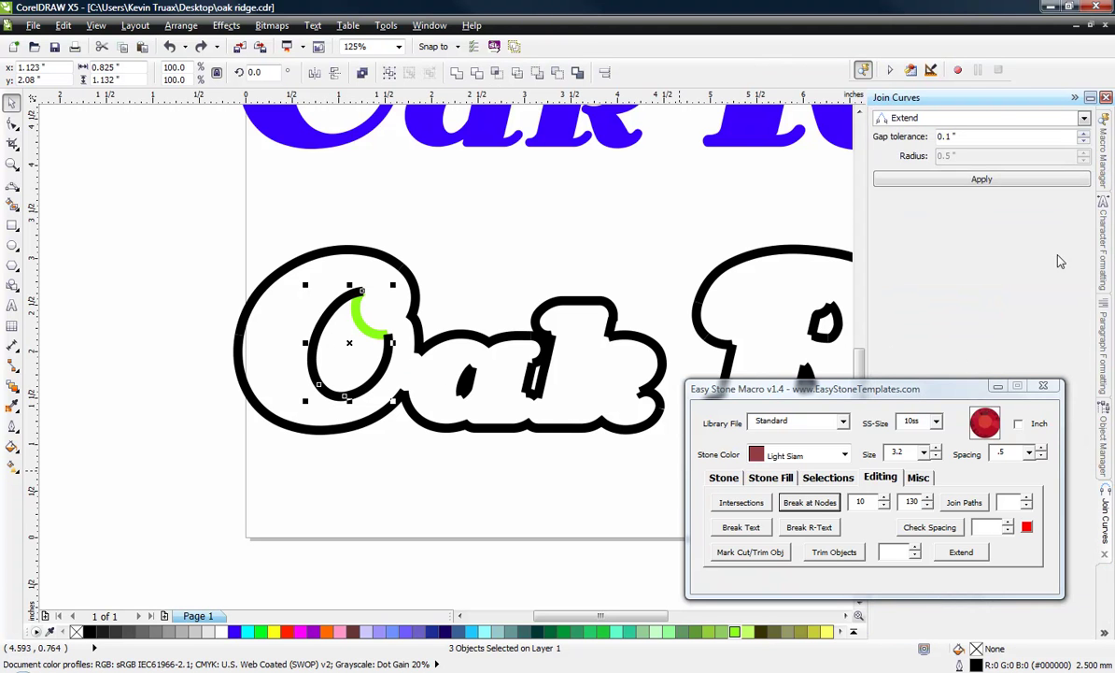
left_click(971, 180)
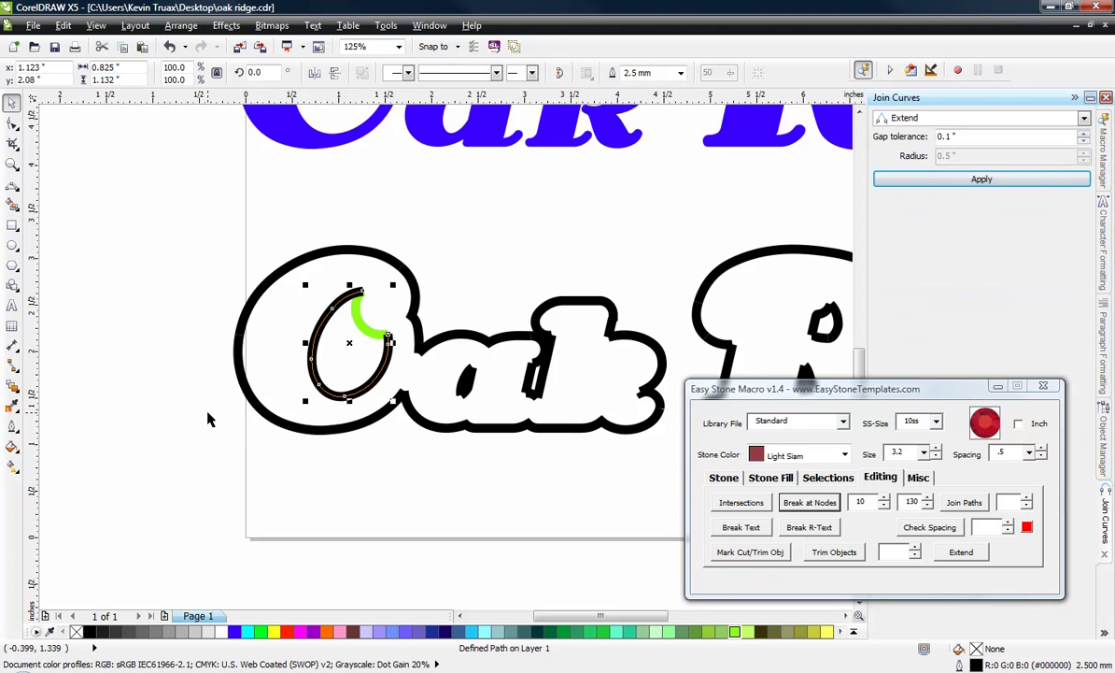
left_click(745, 634)
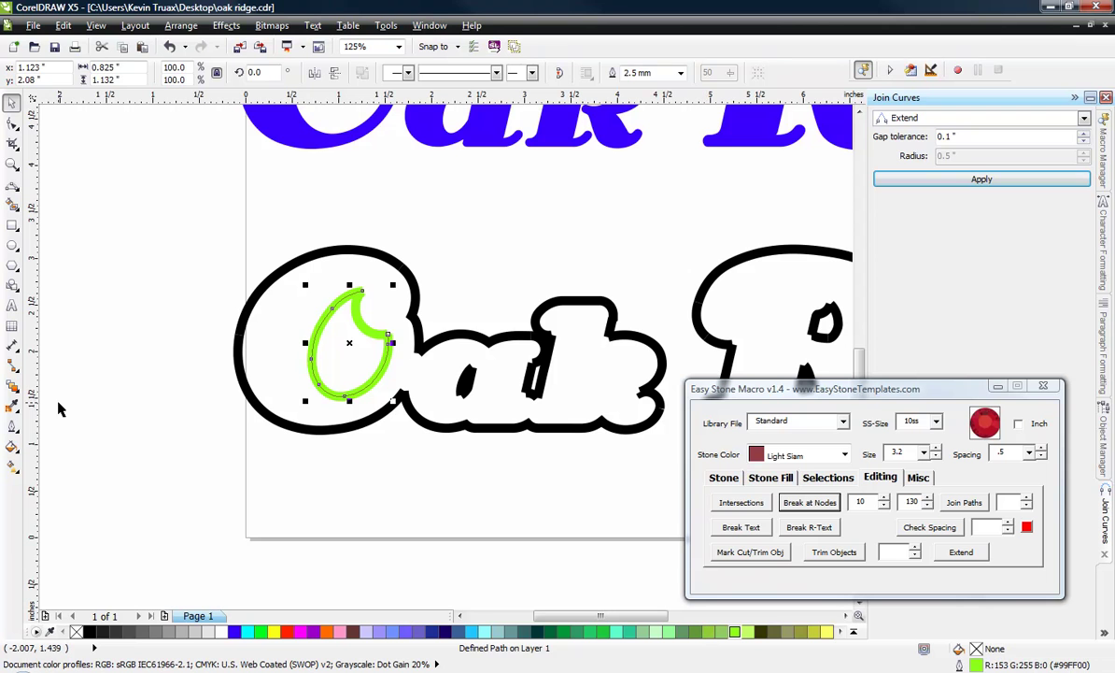
left_click(105, 411)
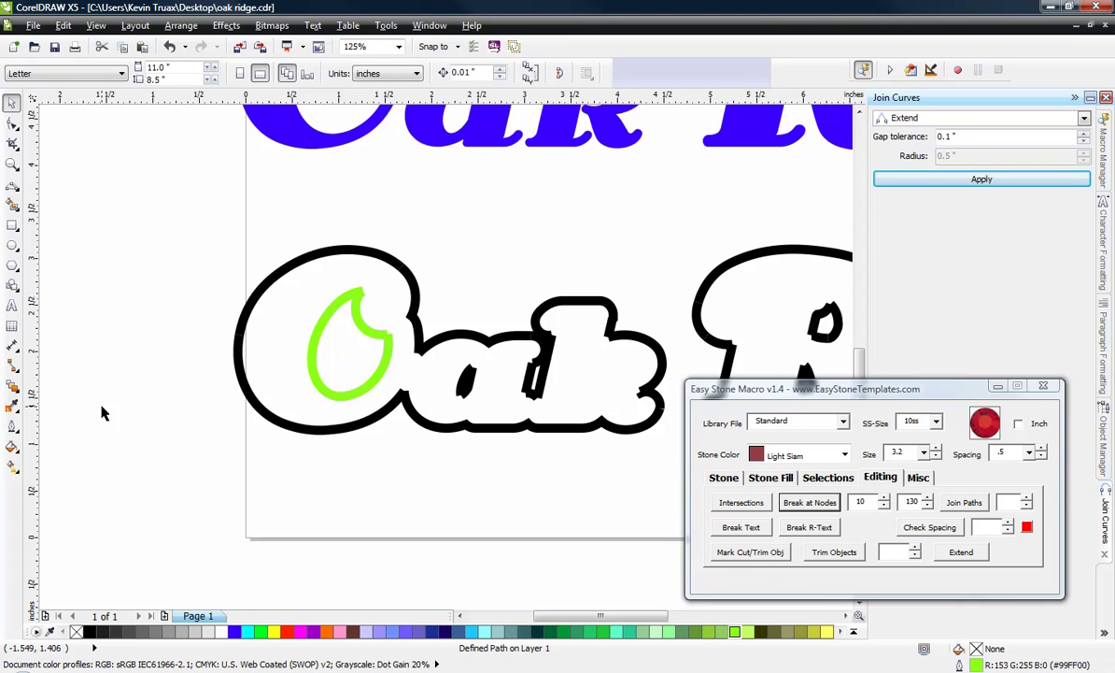
- Colour the two large outer segments and the right-hand outer segment of the "O" lime green
left_click(396, 407)
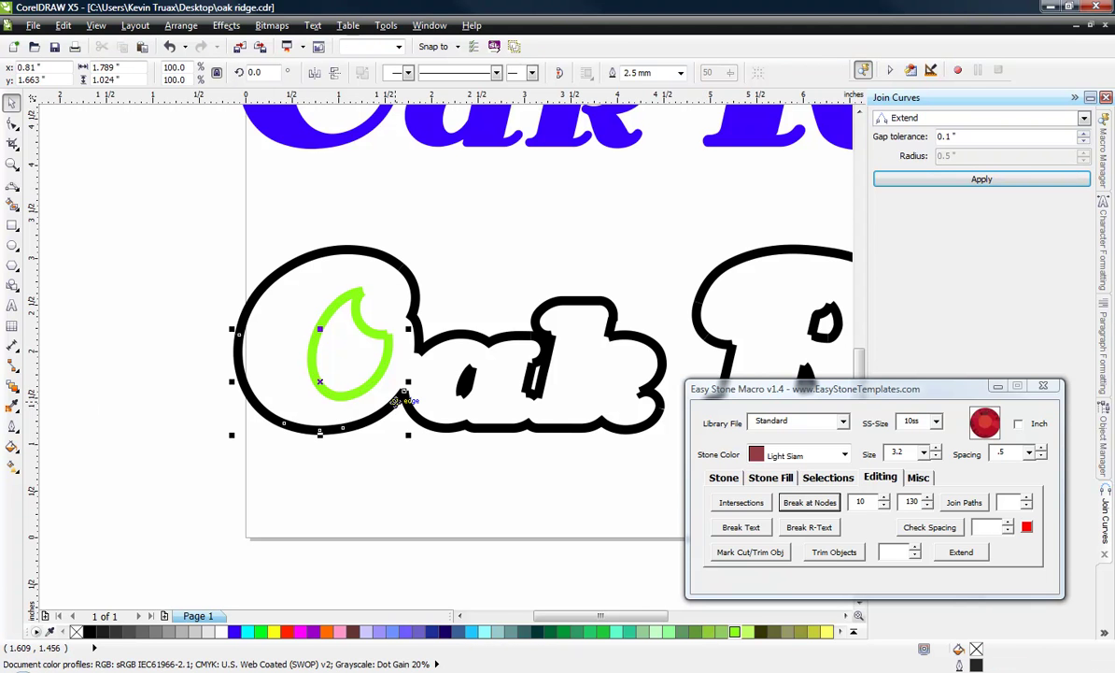
left_click(274, 286, "shift")
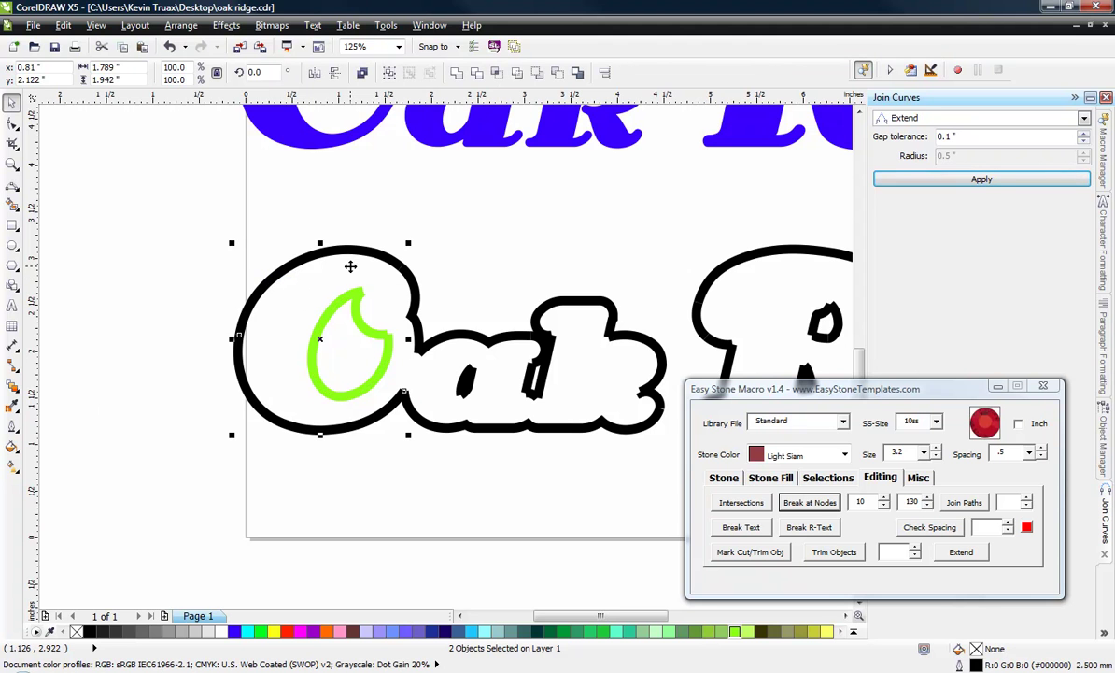
right_click(741, 632)
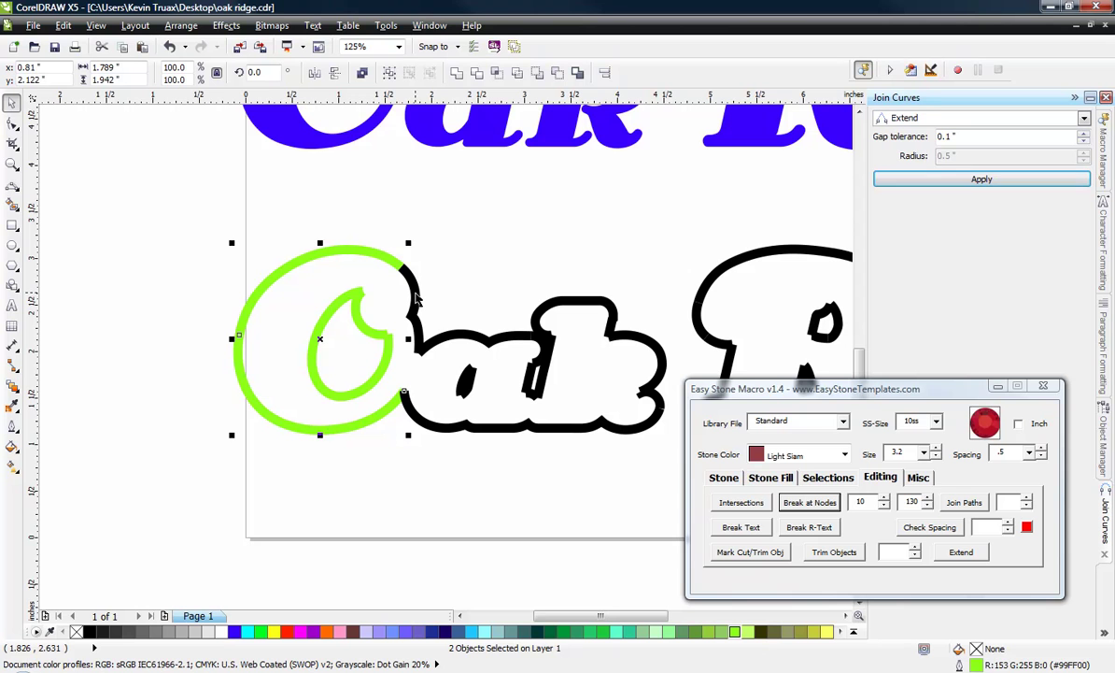
left_click(417, 297, "shift")
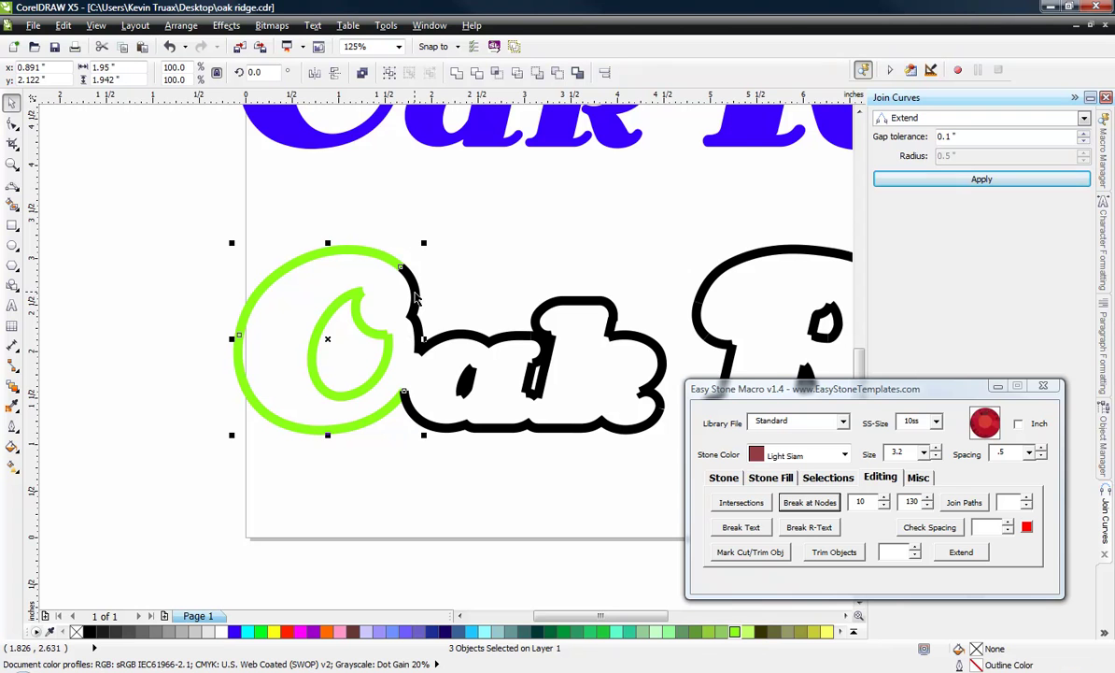
right_click(733, 632)
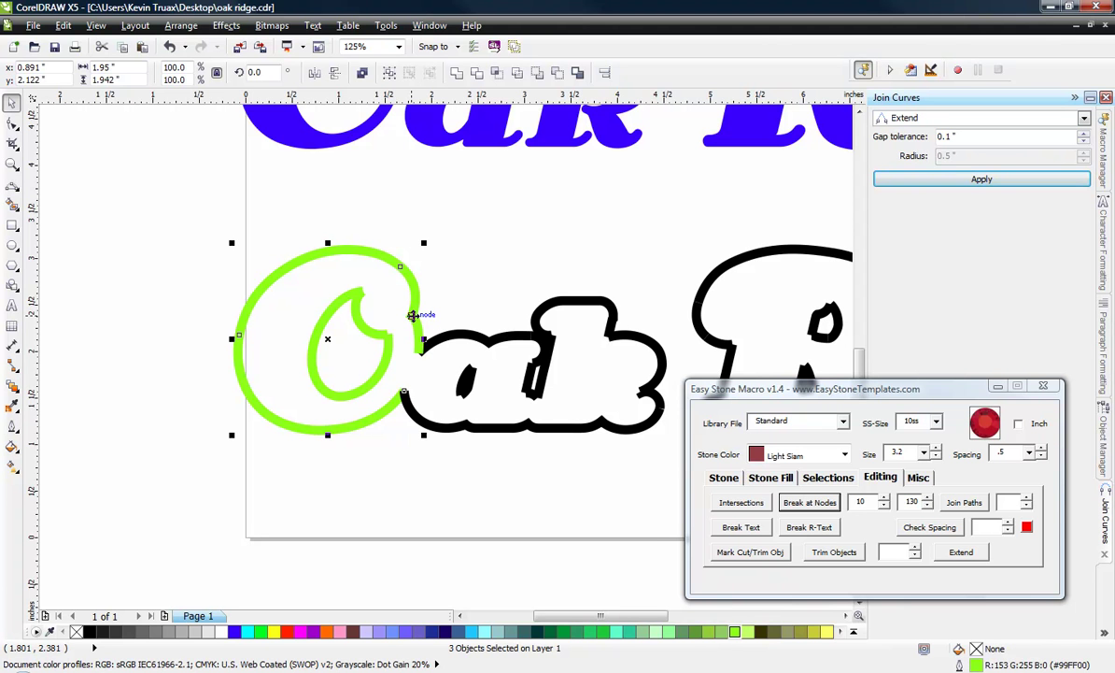
left_click(463, 316)
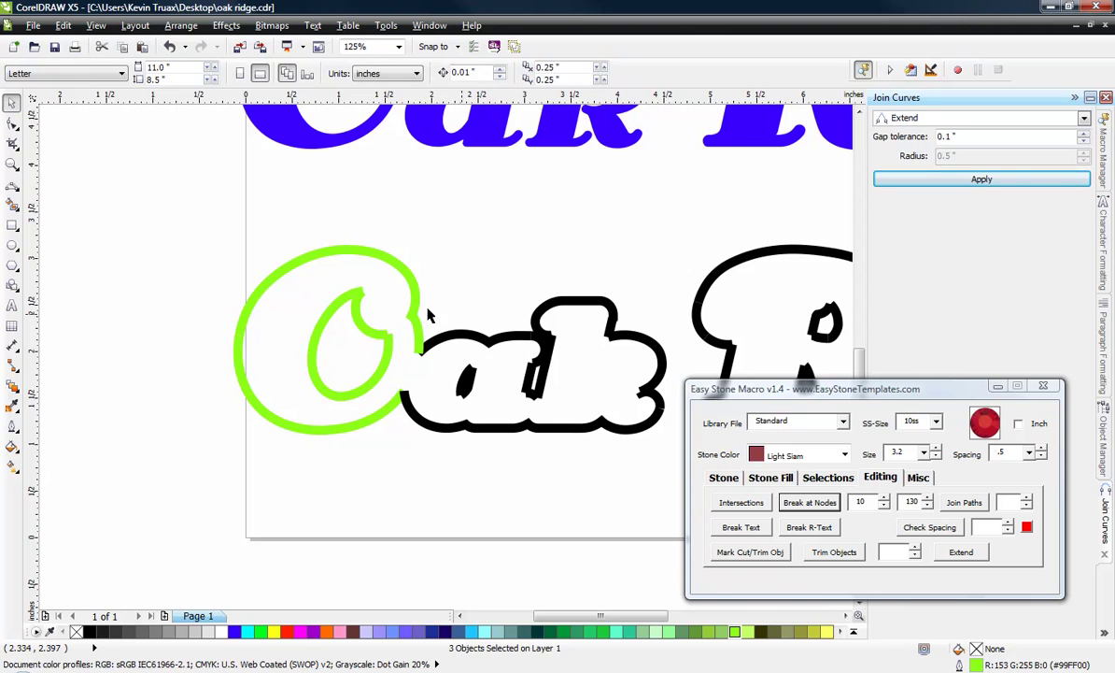
- Break the right-hand outer segment of the "O" at its sharp notch corner node
left_click(412, 317)
left_click(12, 121)
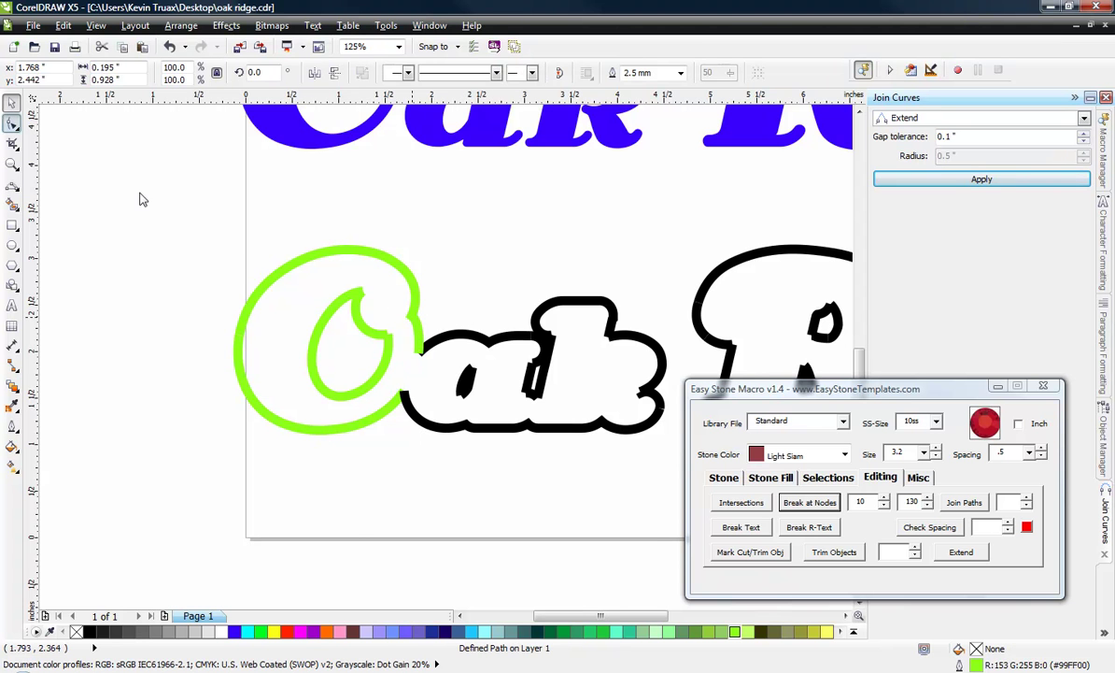
scroll(411, 315, "up", 4)
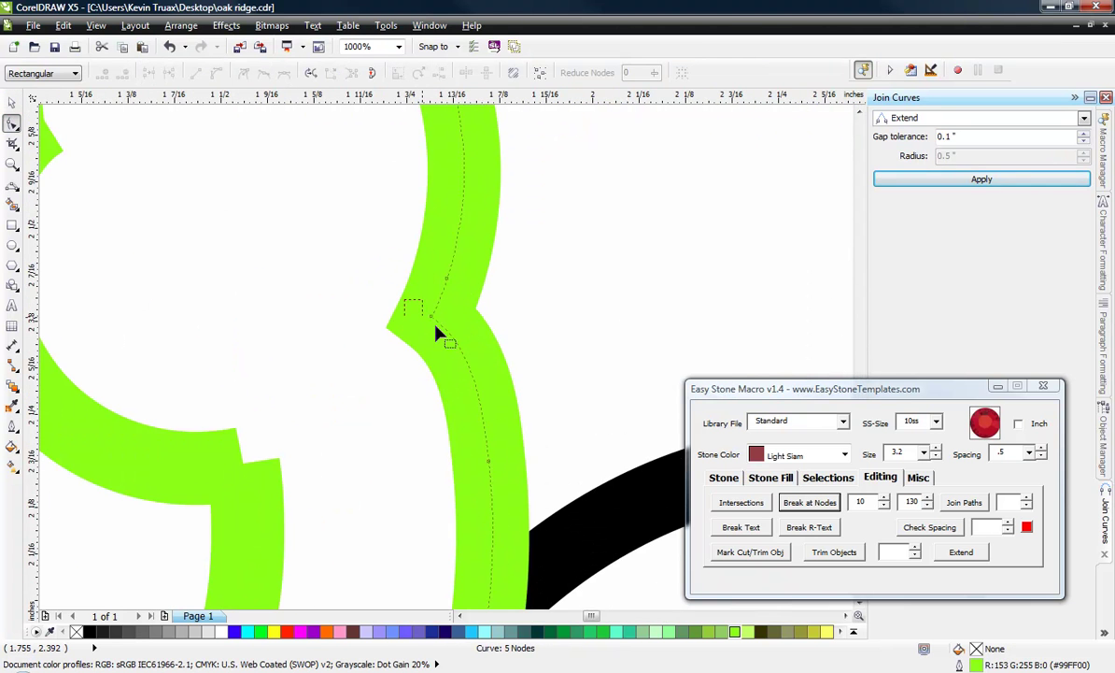
left_click(436, 333)
left_click(809, 502)
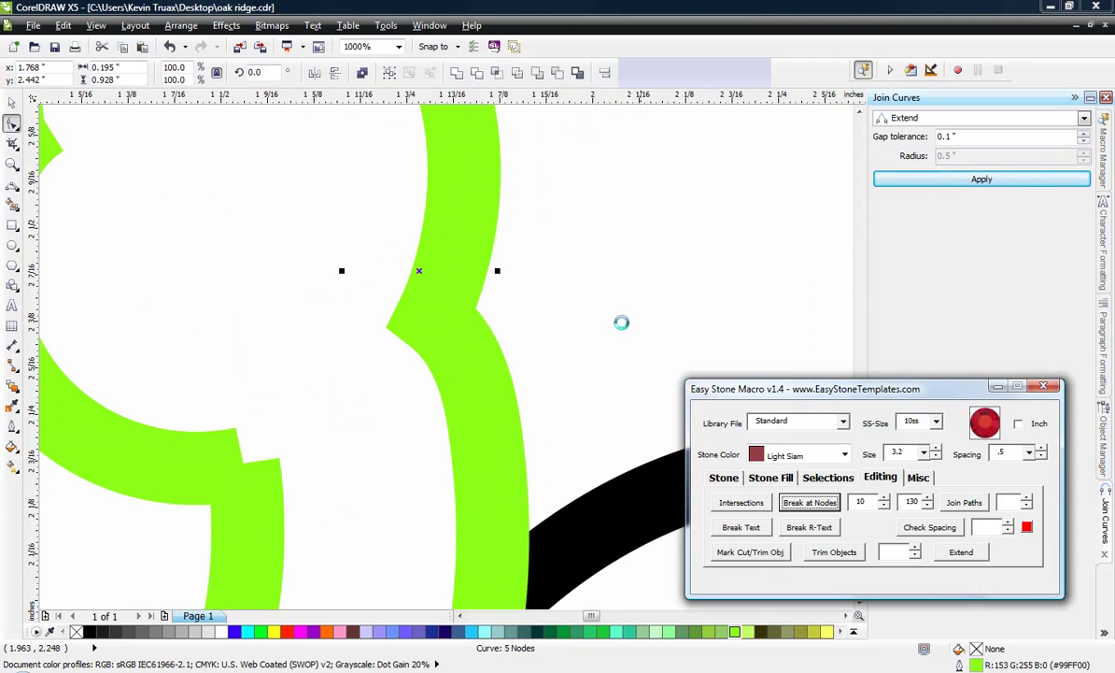
- Join the upper-right, upper-left and lower outer segments of the "O" with Join Curves in Extend mode at 0.1" gap tolerance
scroll(498, 294, "down", 3)
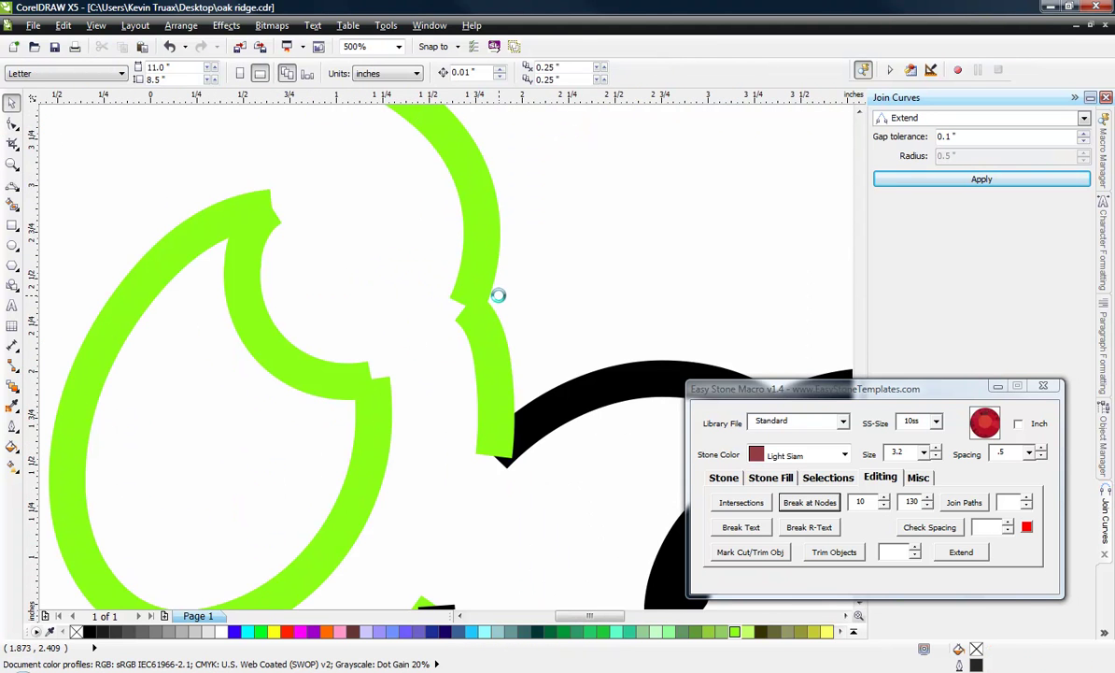
left_click(491, 274)
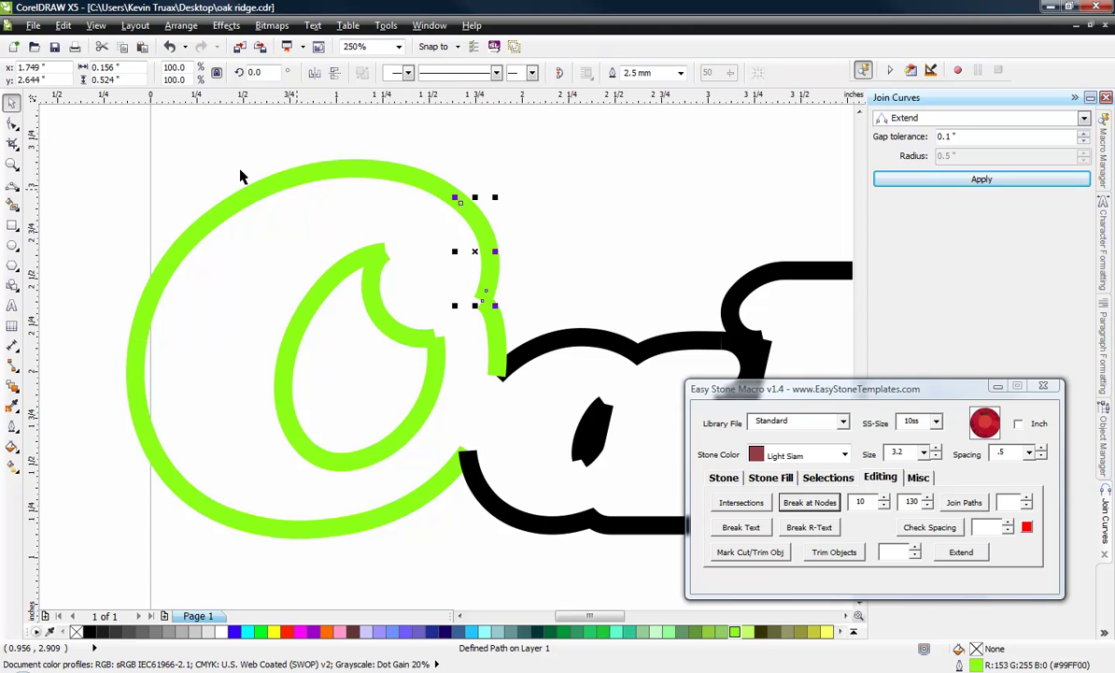
left_click(226, 211, "shift")
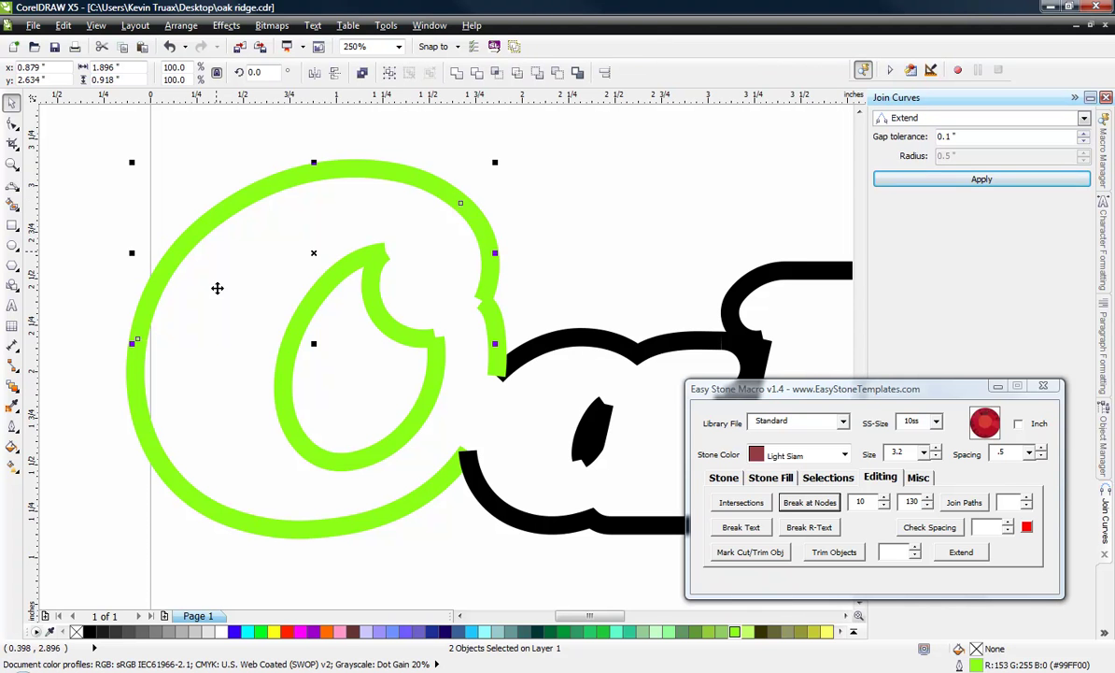
left_click(276, 533, "shift")
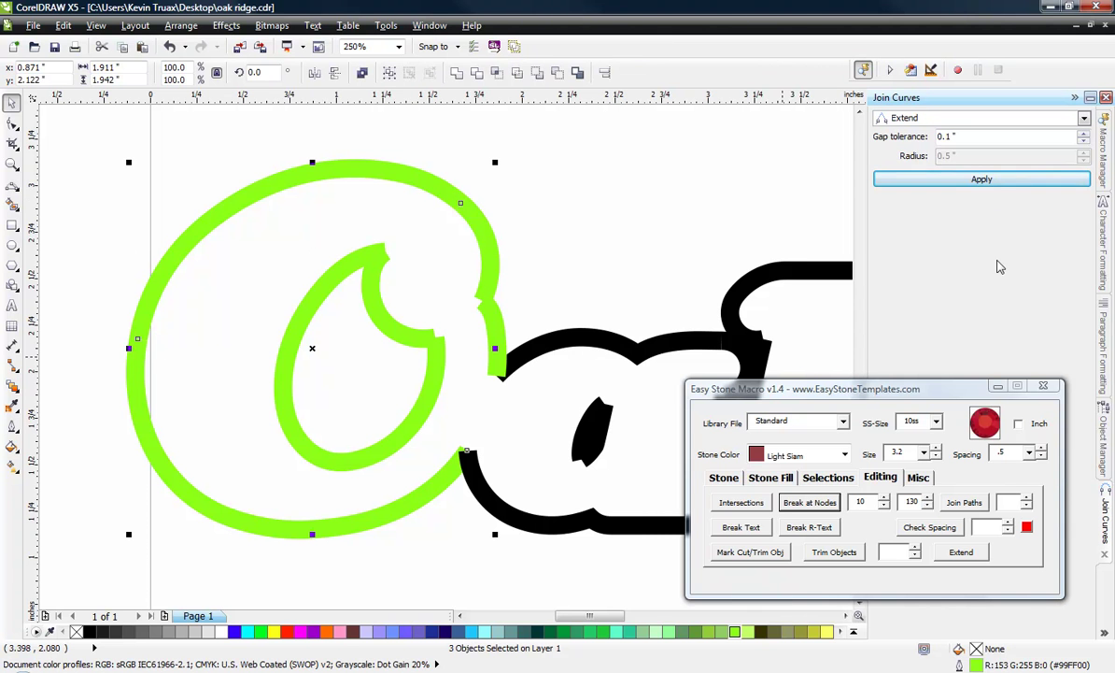
left_click(986, 179)
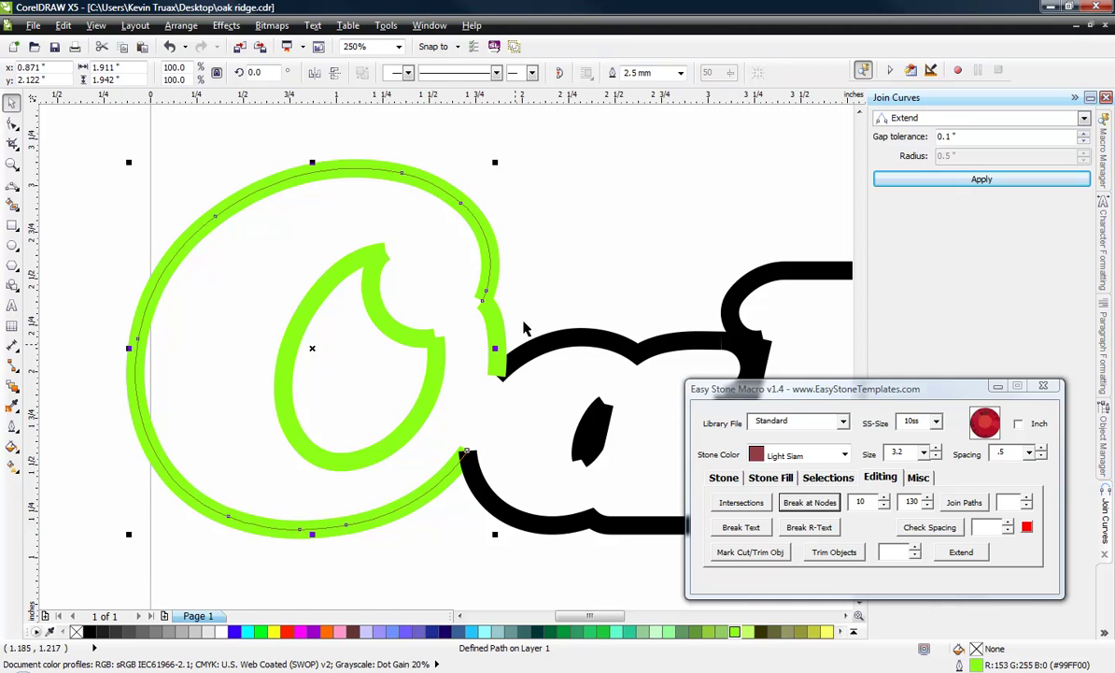
left_click(520, 313)
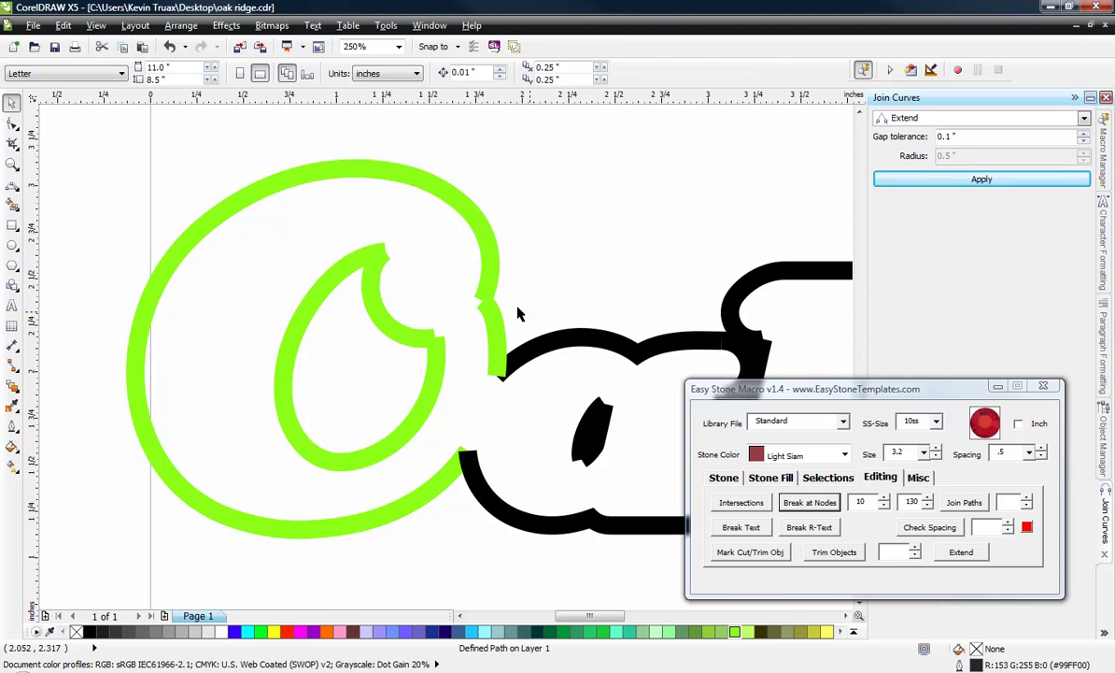
- Break the upper outline of the "a" at the corner node in the dip between its two humps
scroll(515, 307, "down", 2)
scroll(588, 322, "down", 1)
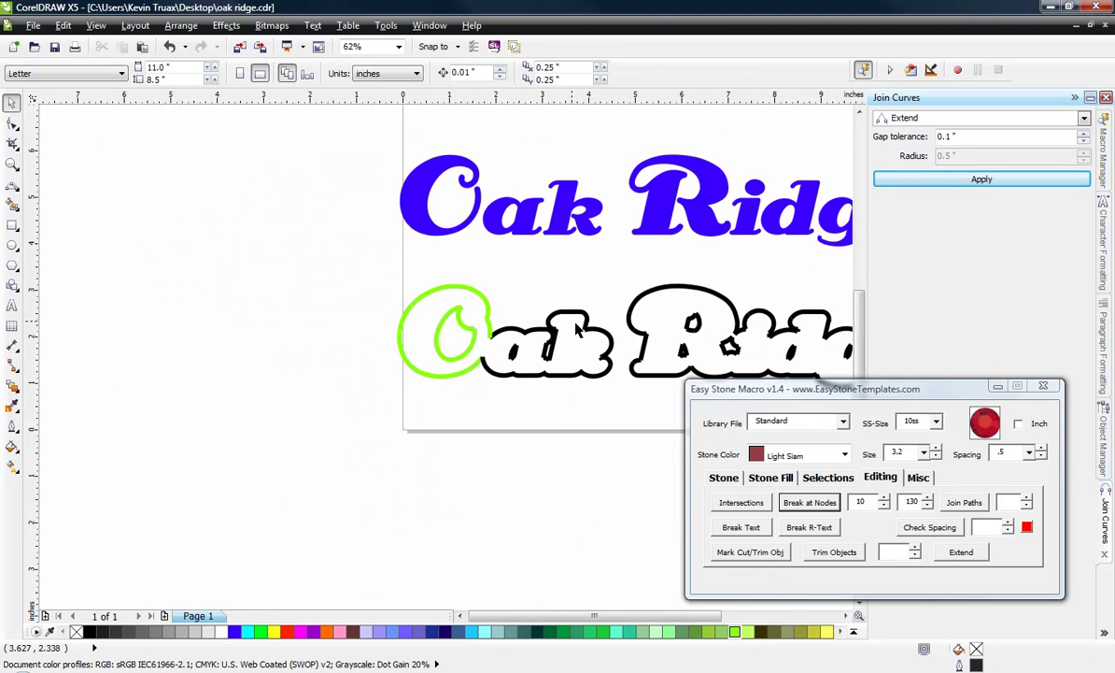
scroll(583, 344, "up", 3)
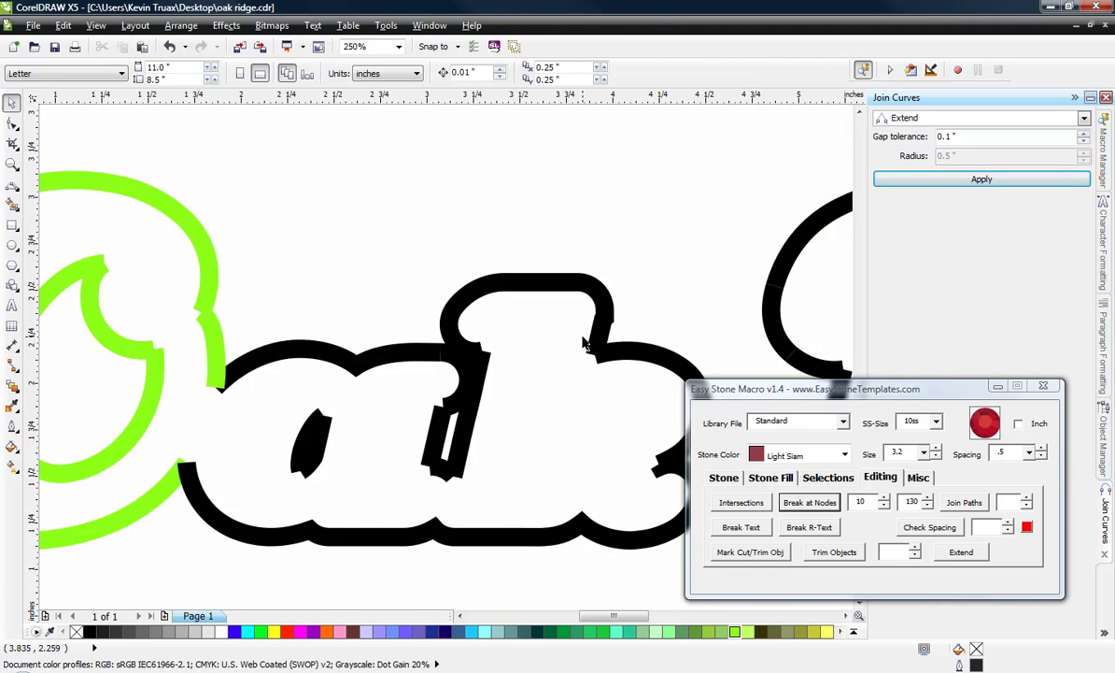
left_click(343, 363)
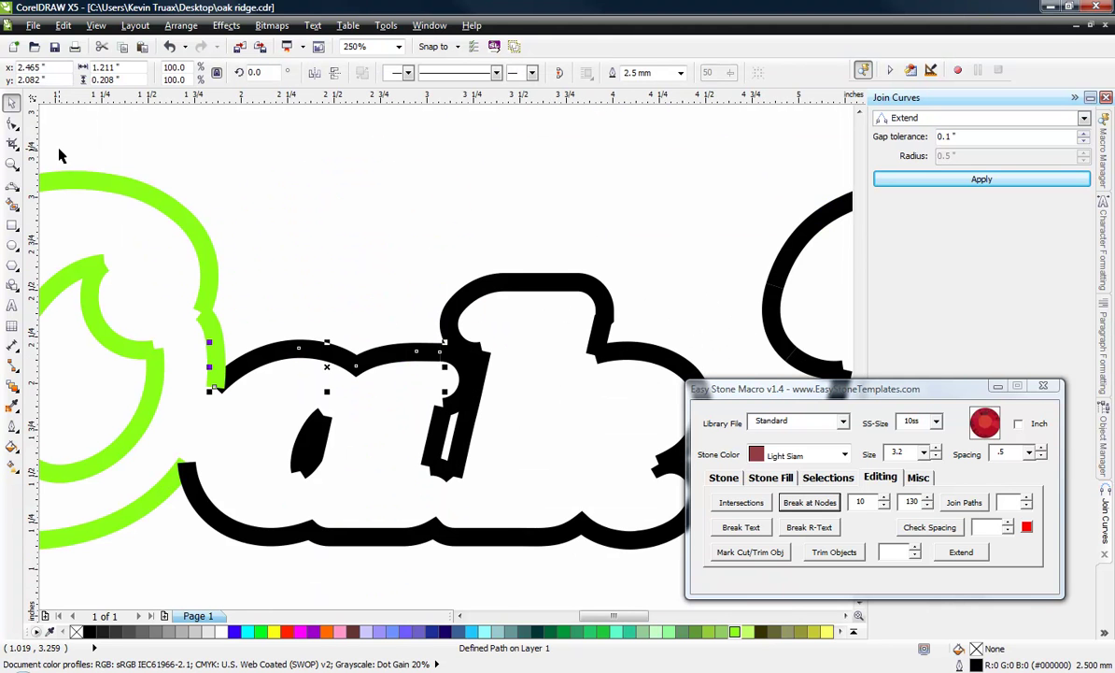
left_click(12, 123)
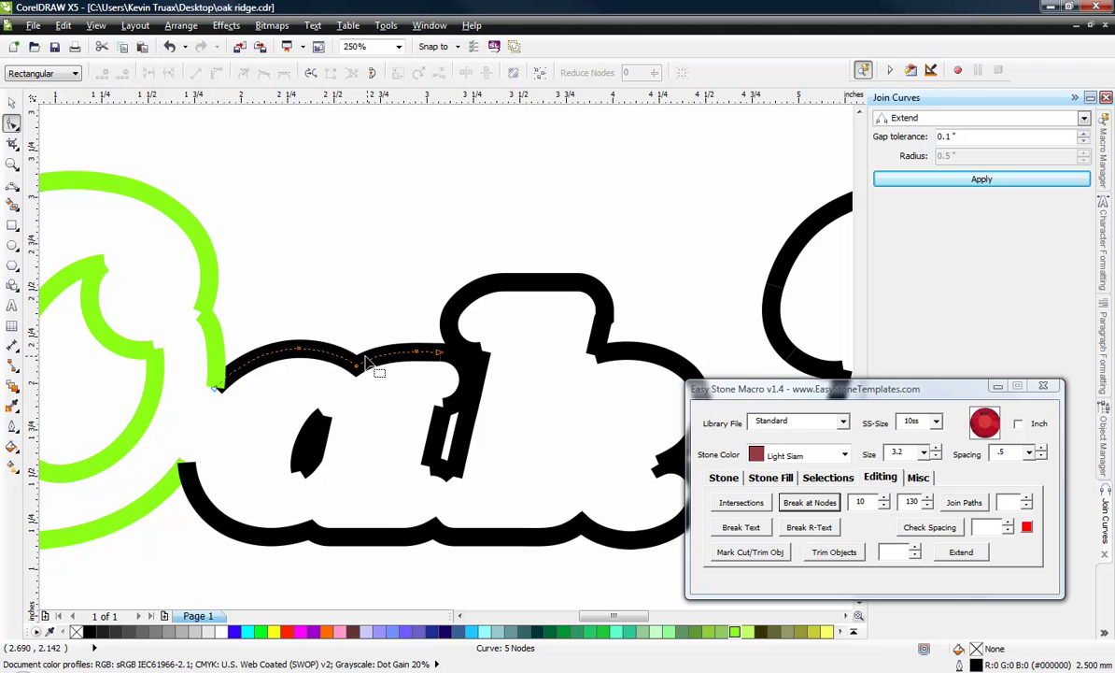
left_click_drag(318, 321, 353, 368)
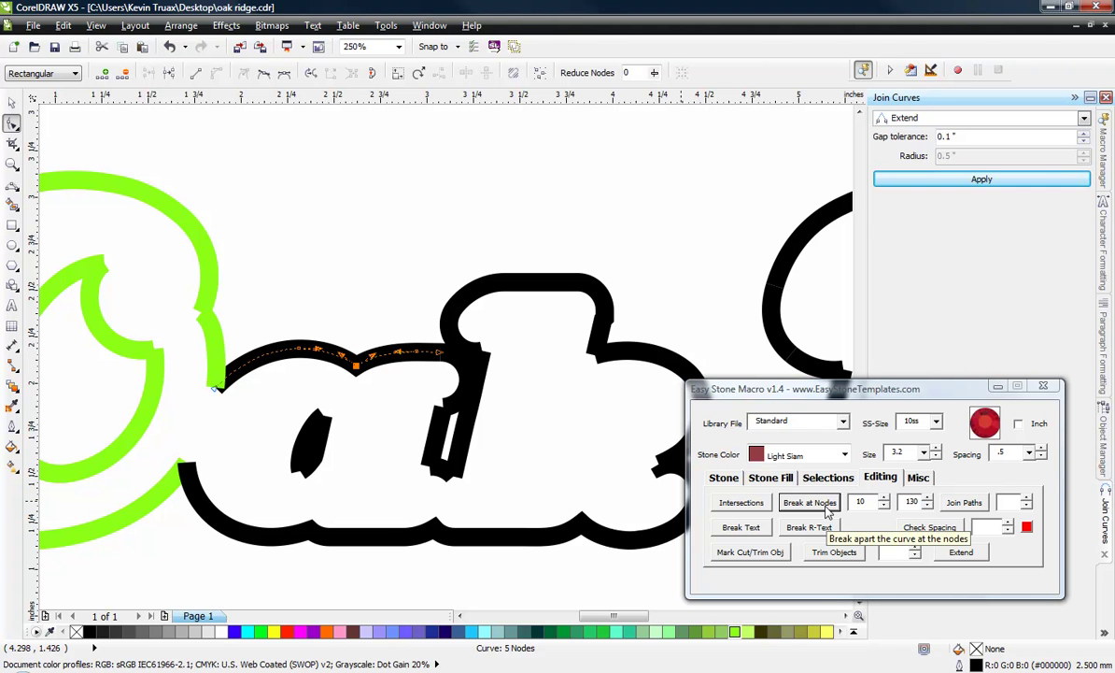
left_click(809, 503)
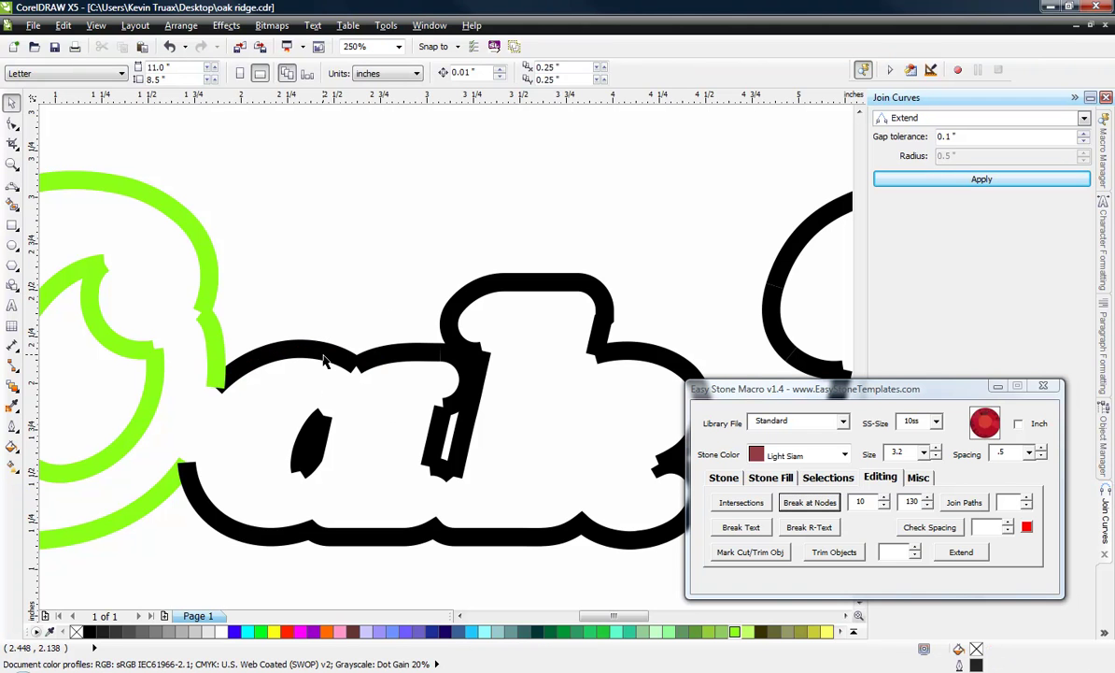
- Check the segments along the upper outline of the "a", and switch the drawing to Wireframe view
left_click(323, 364)
left_click(407, 359)
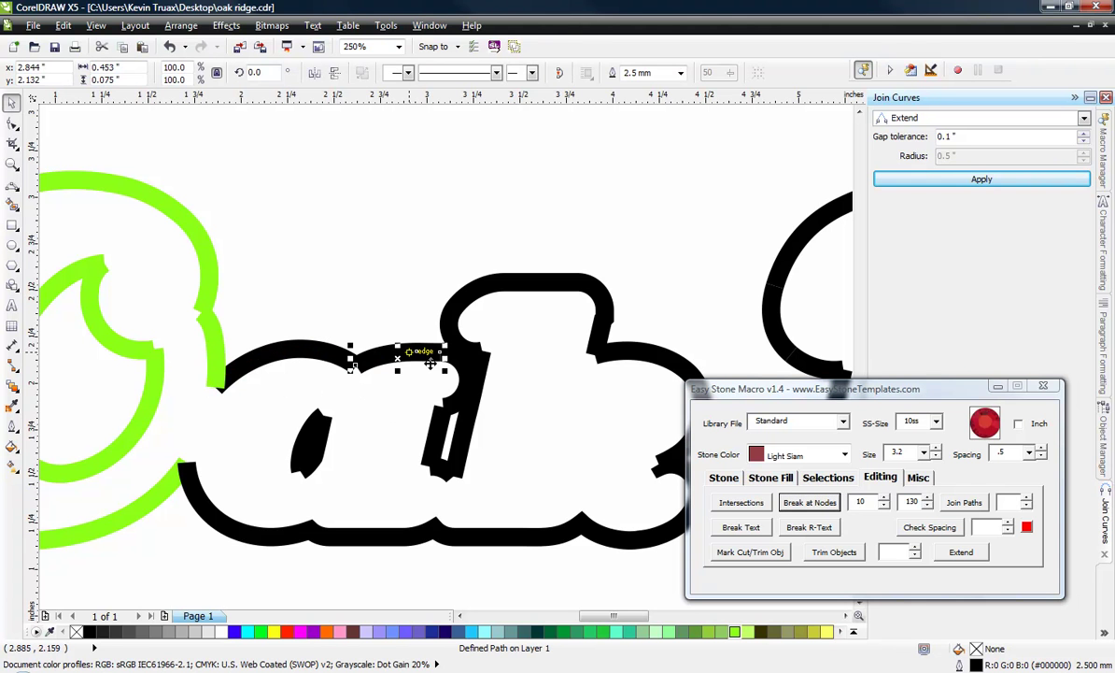
left_click(466, 380, "shift")
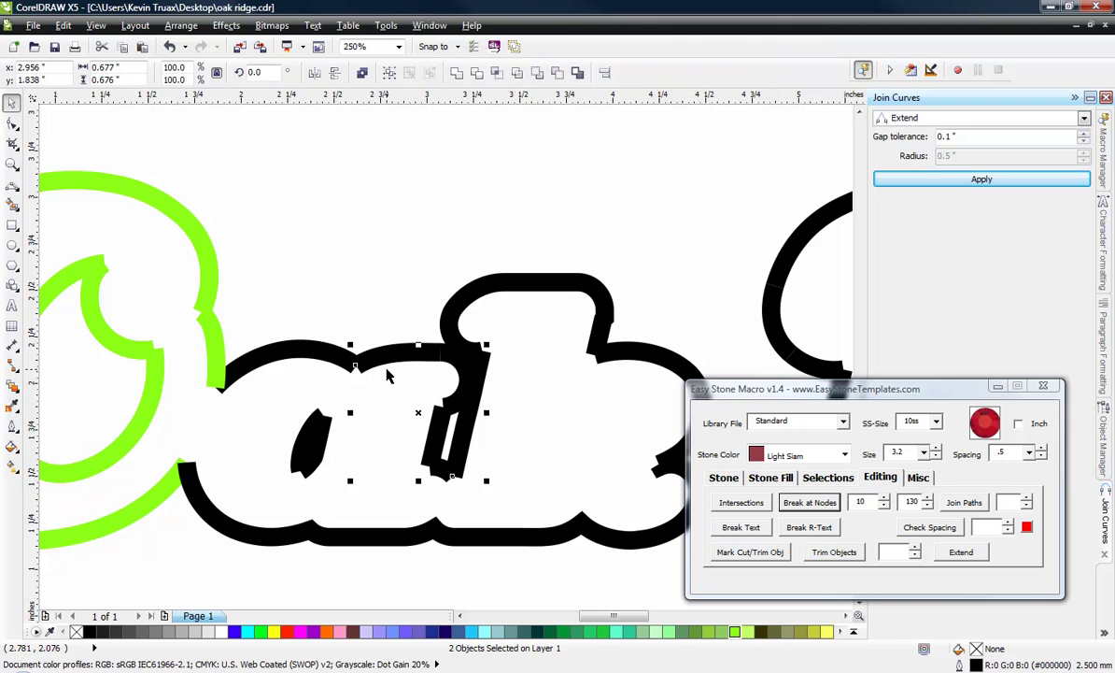
left_click(348, 287)
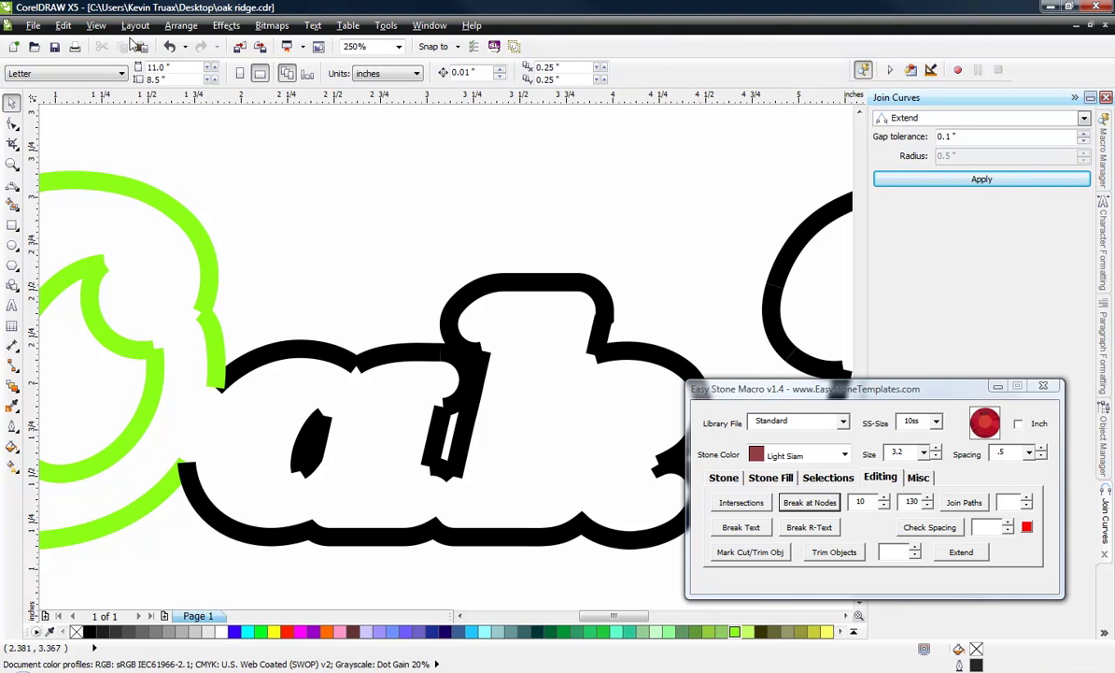
left_click(97, 26)
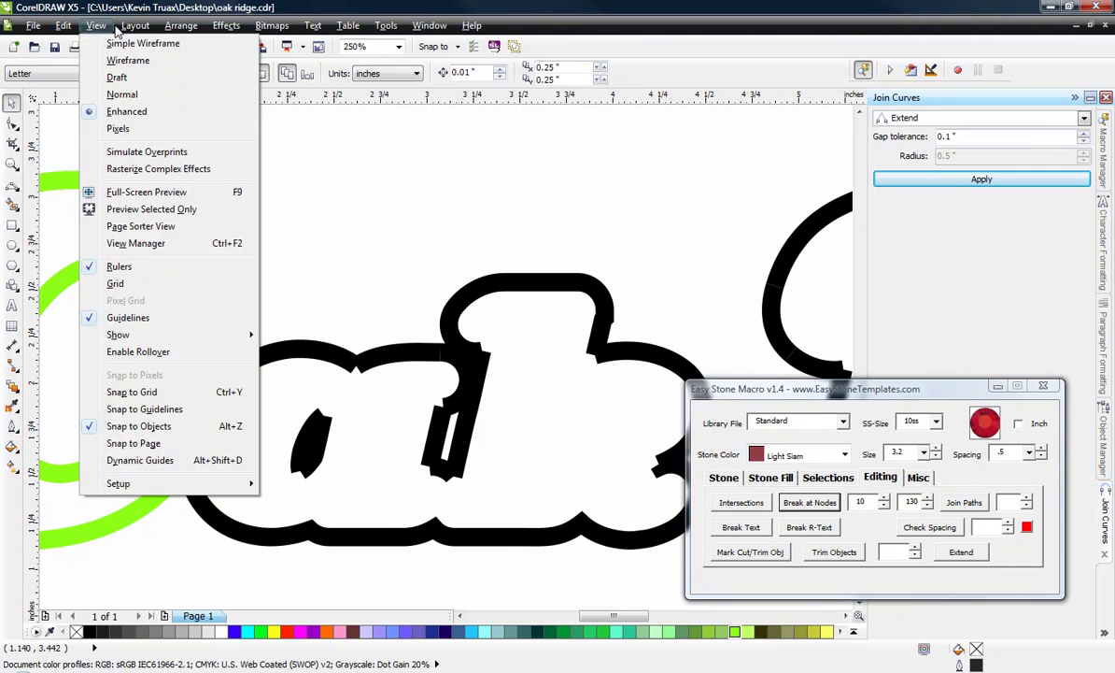
left_click(127, 60)
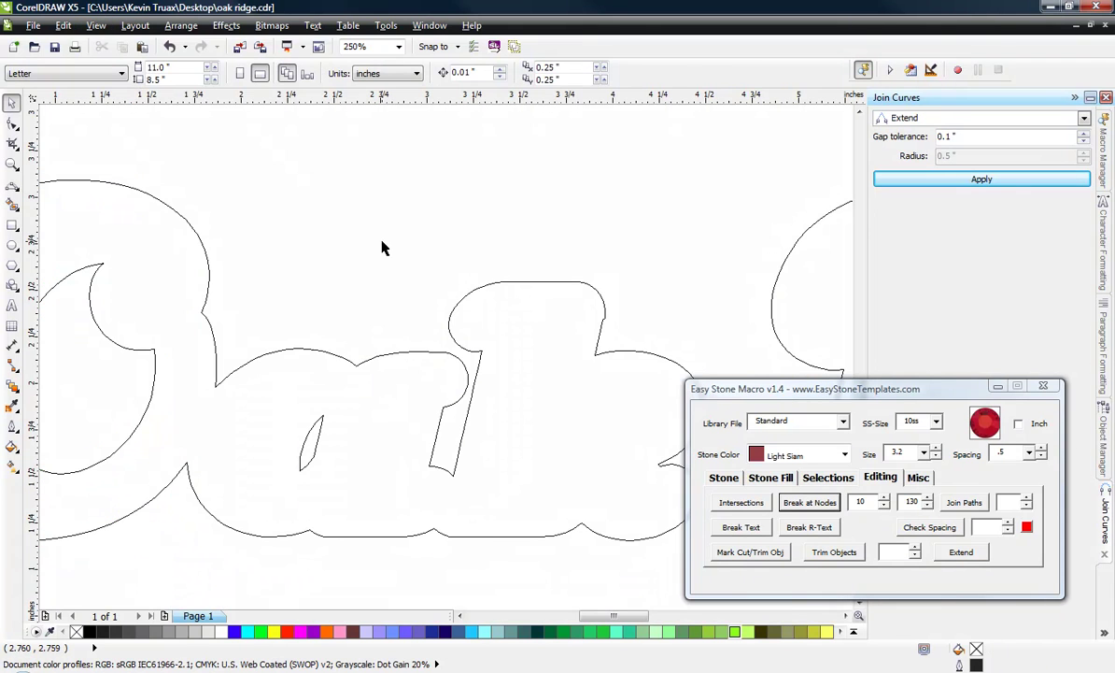
- Join the right hump of the "a" to its adjoining rounded end using Extend at 0.1" gap tolerance
left_click(430, 360)
scroll(439, 364, "up", 2)
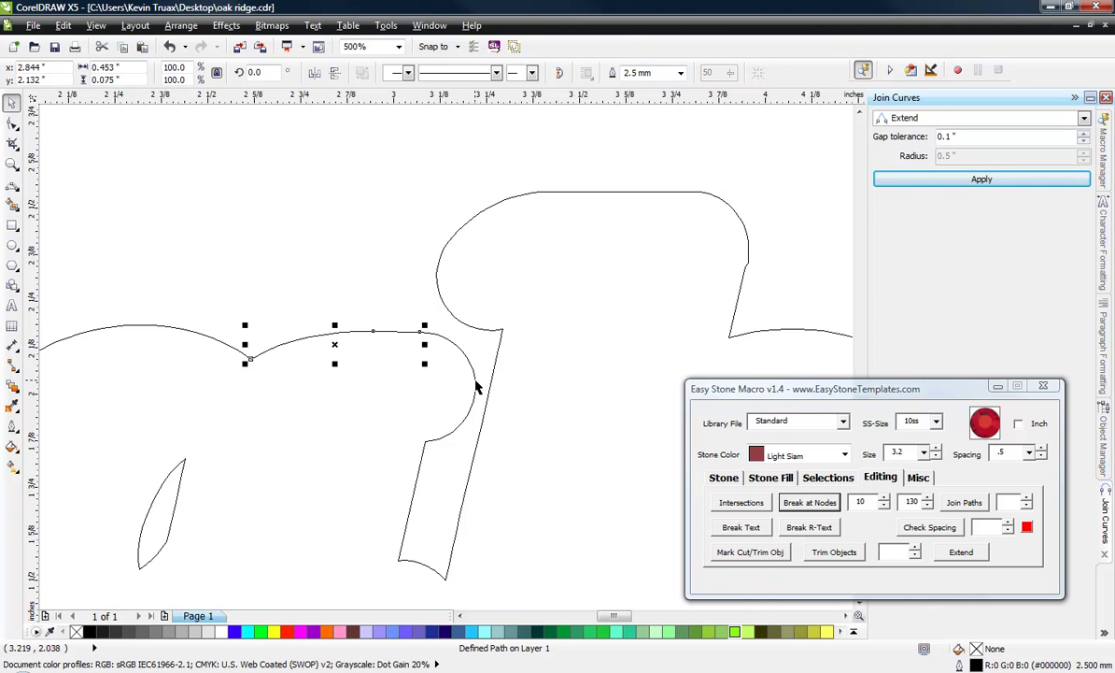
left_click(475, 385, "shift")
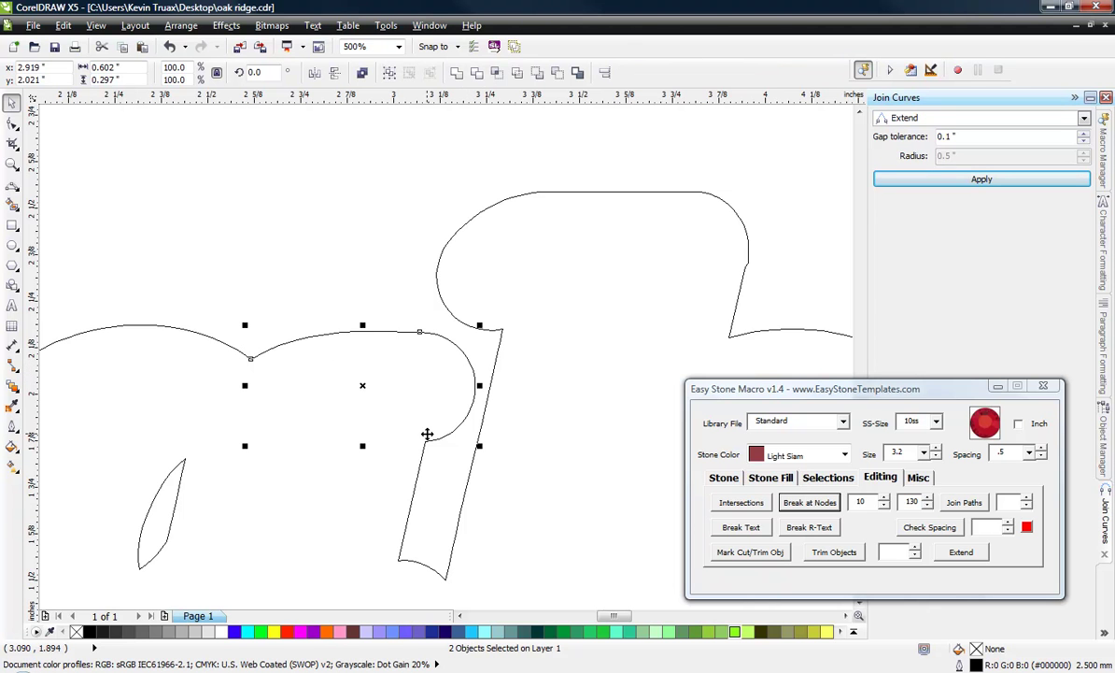
left_click(979, 180)
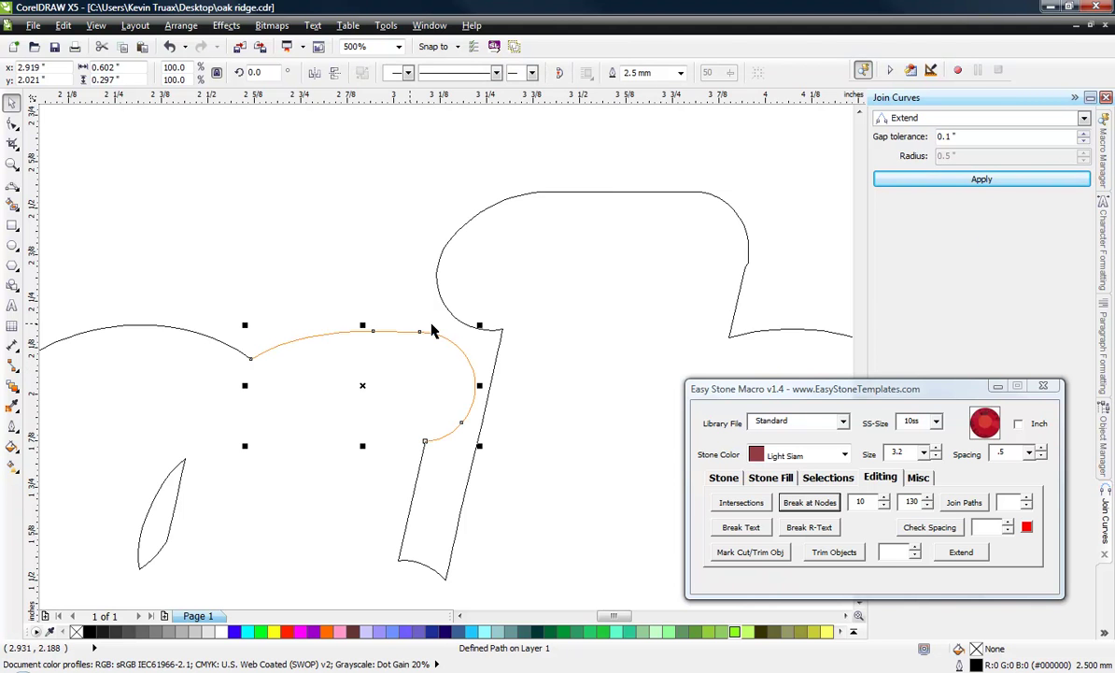
- Check how the narrow gap between the "a" and "k" is split by selecting its left, bottom and right edges individually
left_click(414, 486)
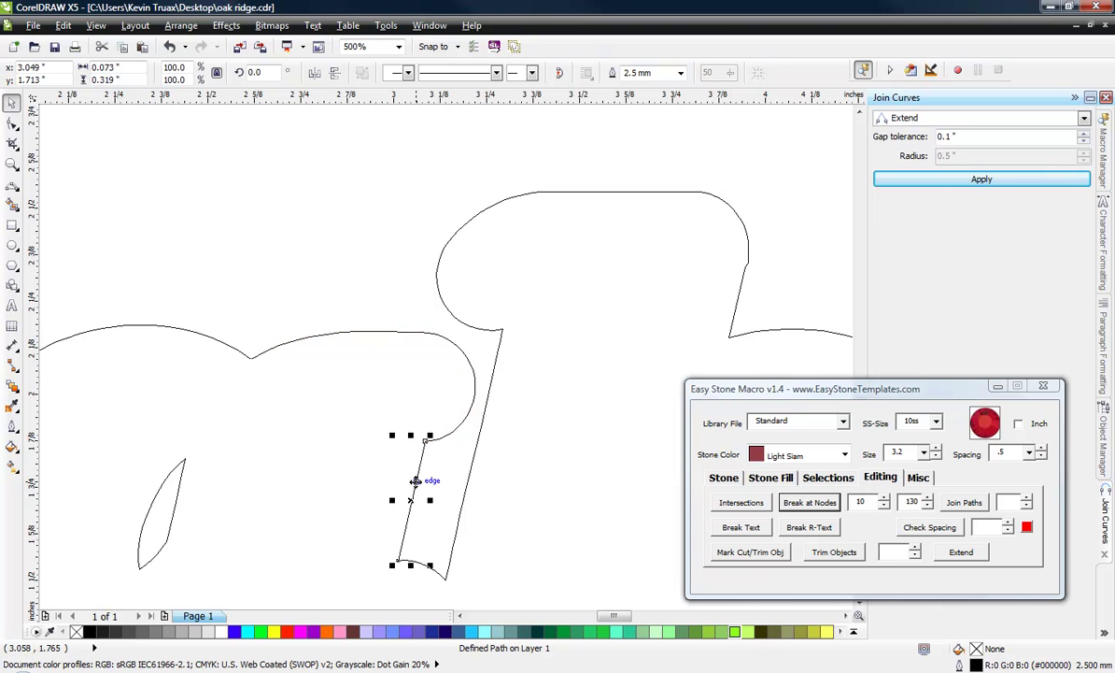
left_click(431, 578)
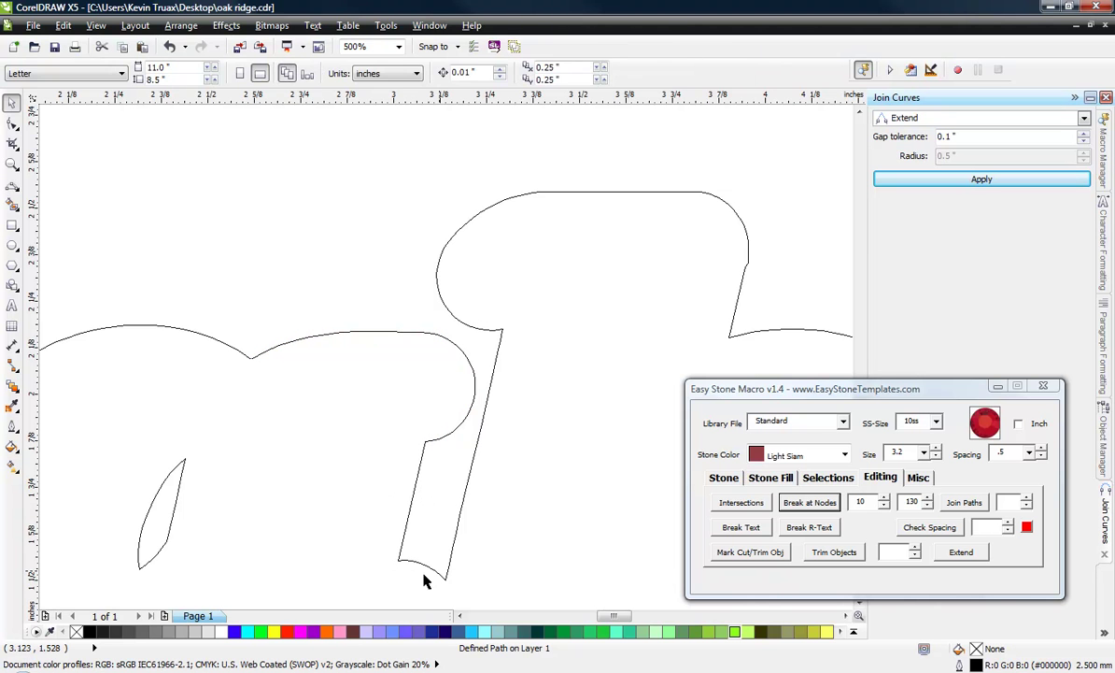
left_click(432, 572)
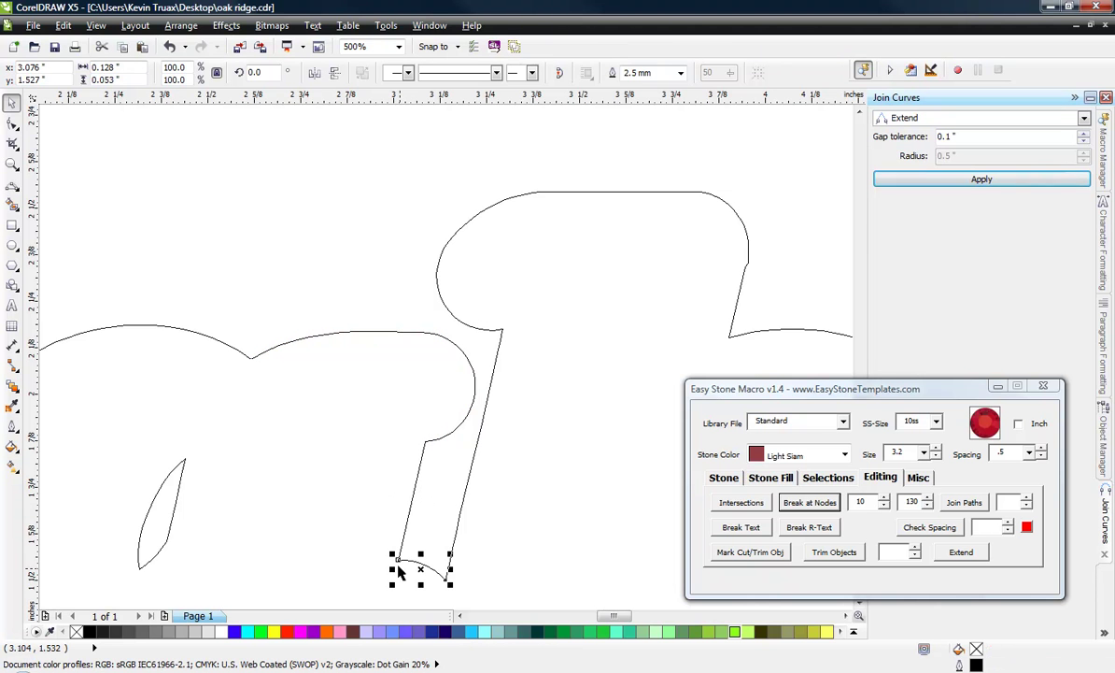
left_click(477, 445)
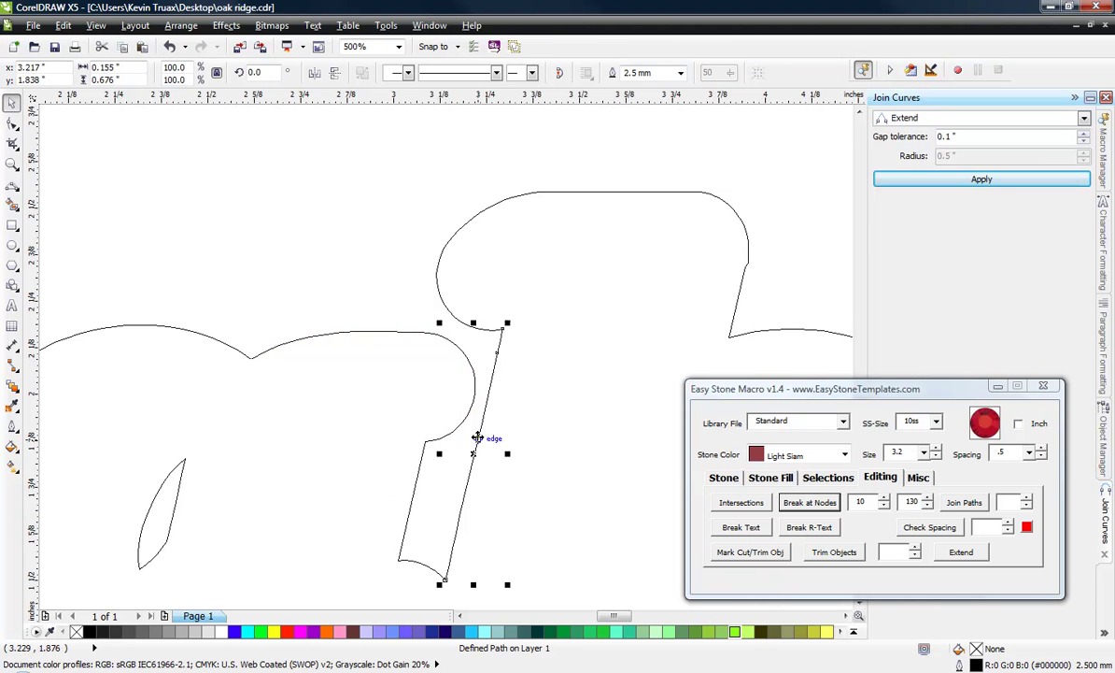
- Check the split around the top of the "k" by moving its top segment away, and undo the move
left_click(457, 317)
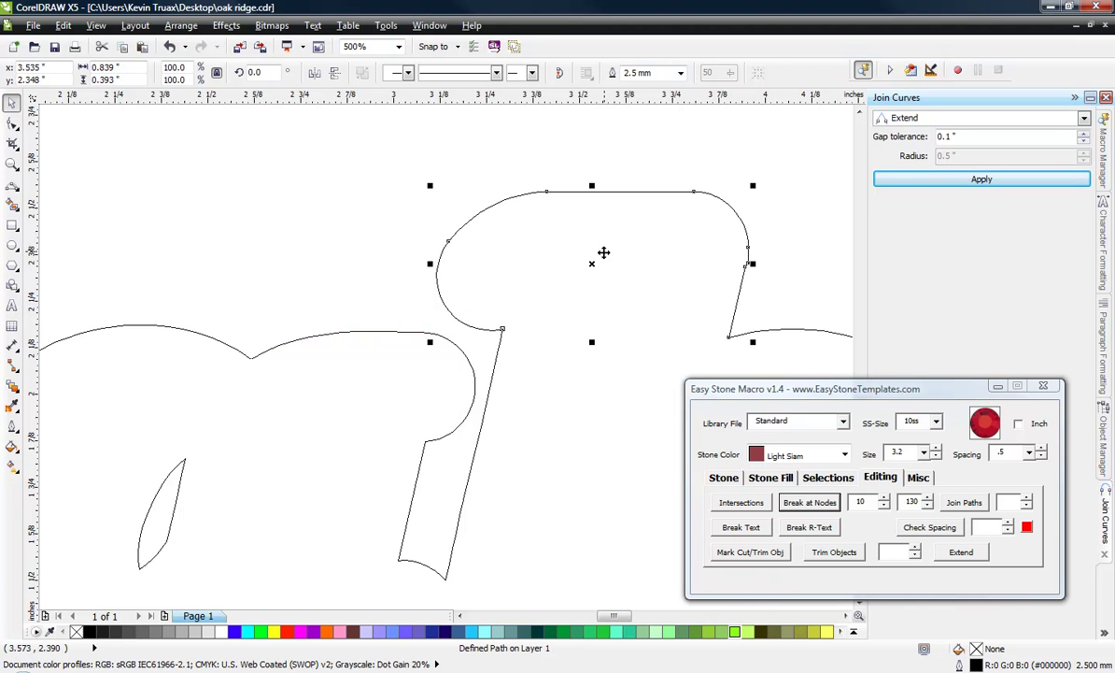
left_click_drag(598, 250, 566, 221)
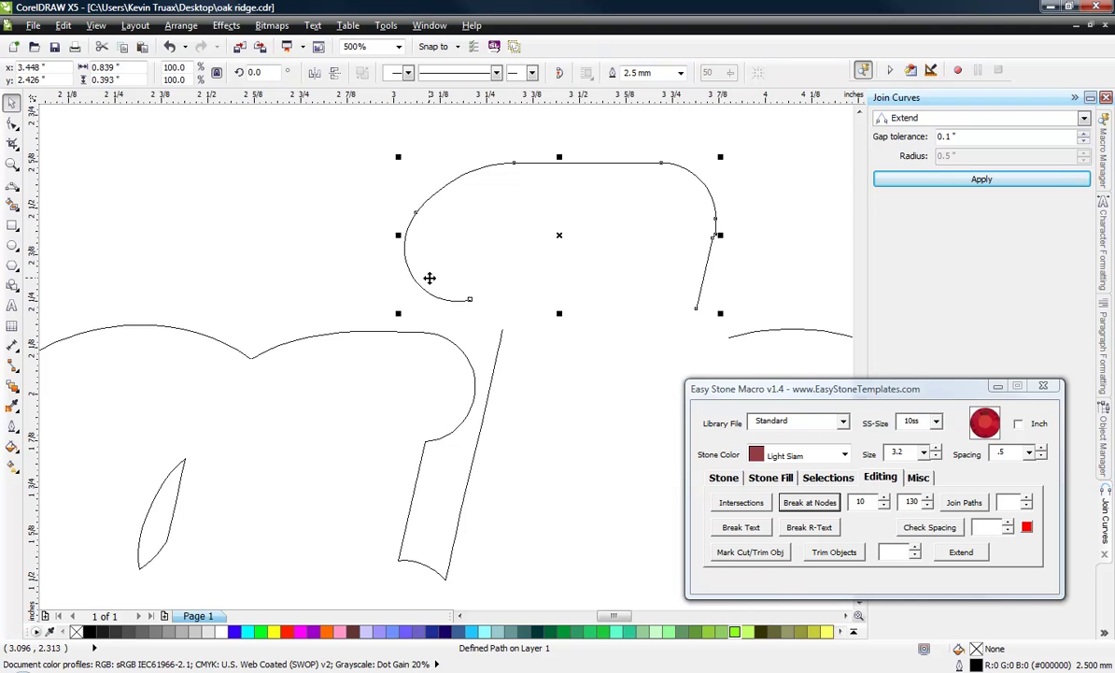
key("ctrl+z")
- Select the upper-right lobe of the "k" to check where that segment starts and ends
scroll(374, 240, "down", 2)
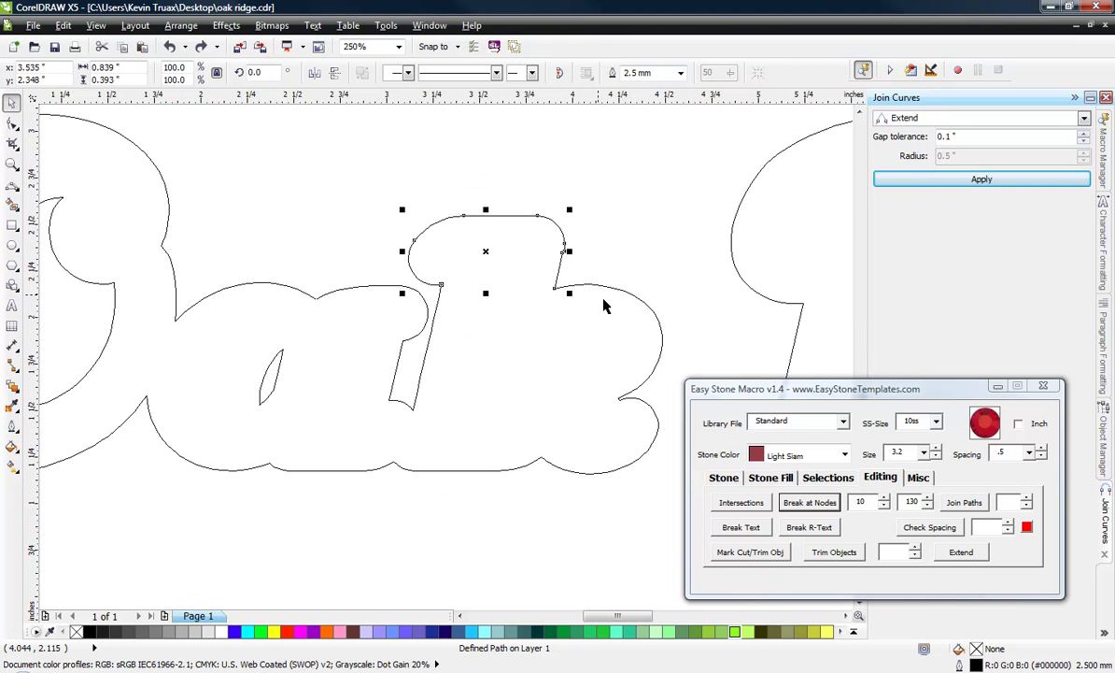
left_click(639, 299)
left_click(637, 293)
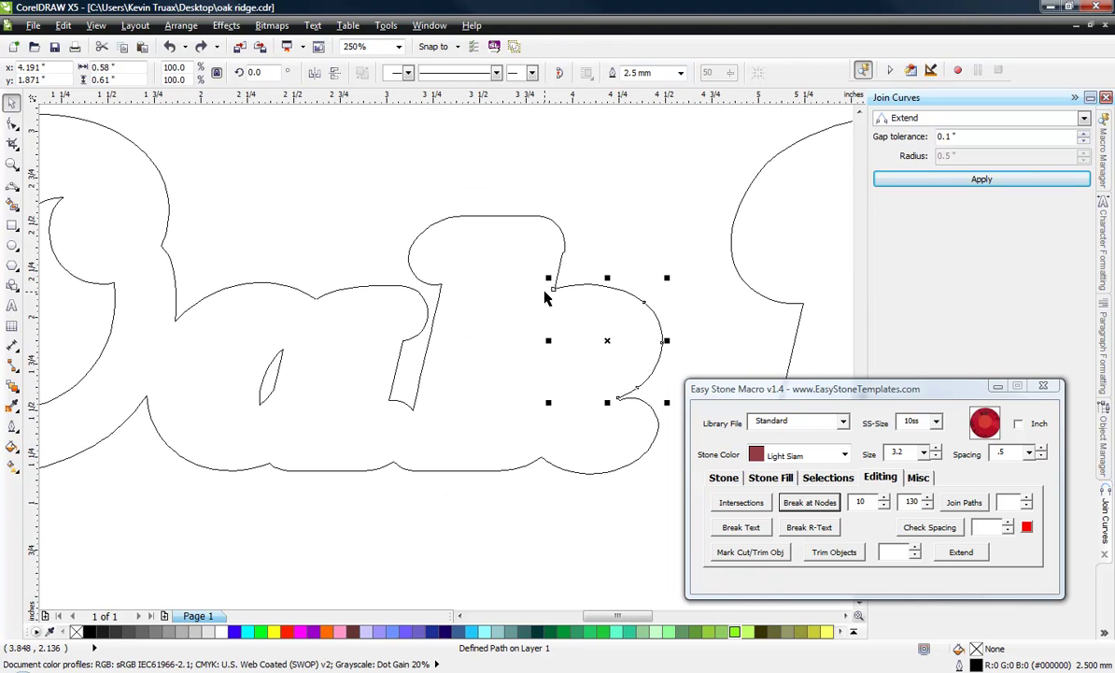
- Select the short lower-right segment of the "k" with the long bottom outline, and break the outline at the dip under the "k"
left_click(645, 413)
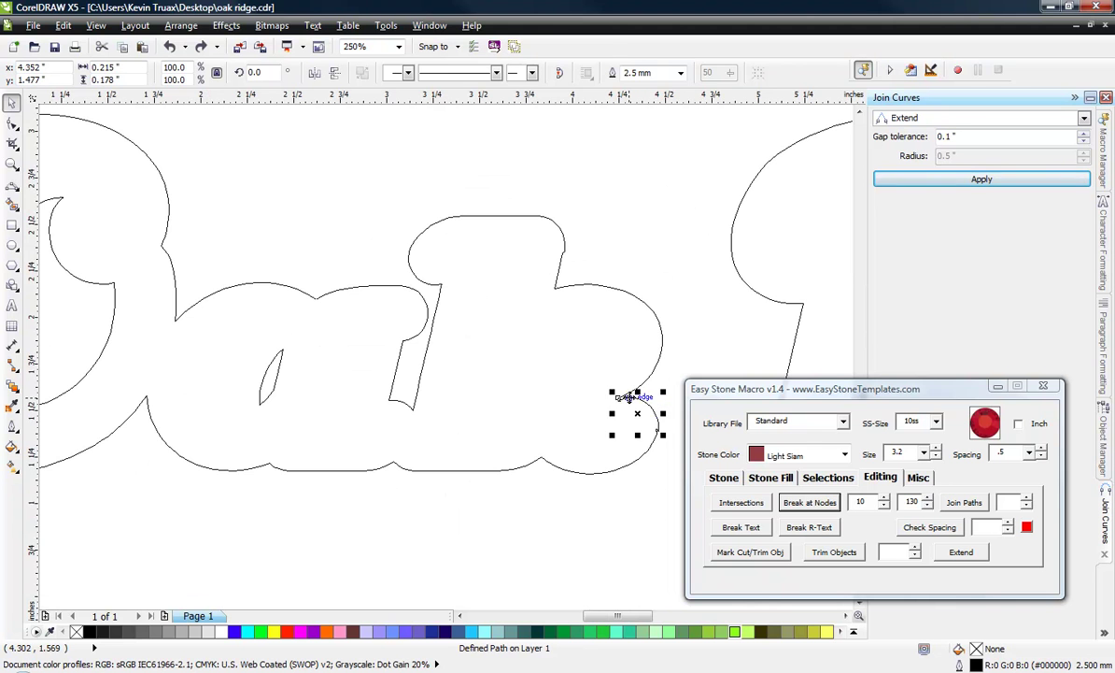
left_click(643, 458, "shift")
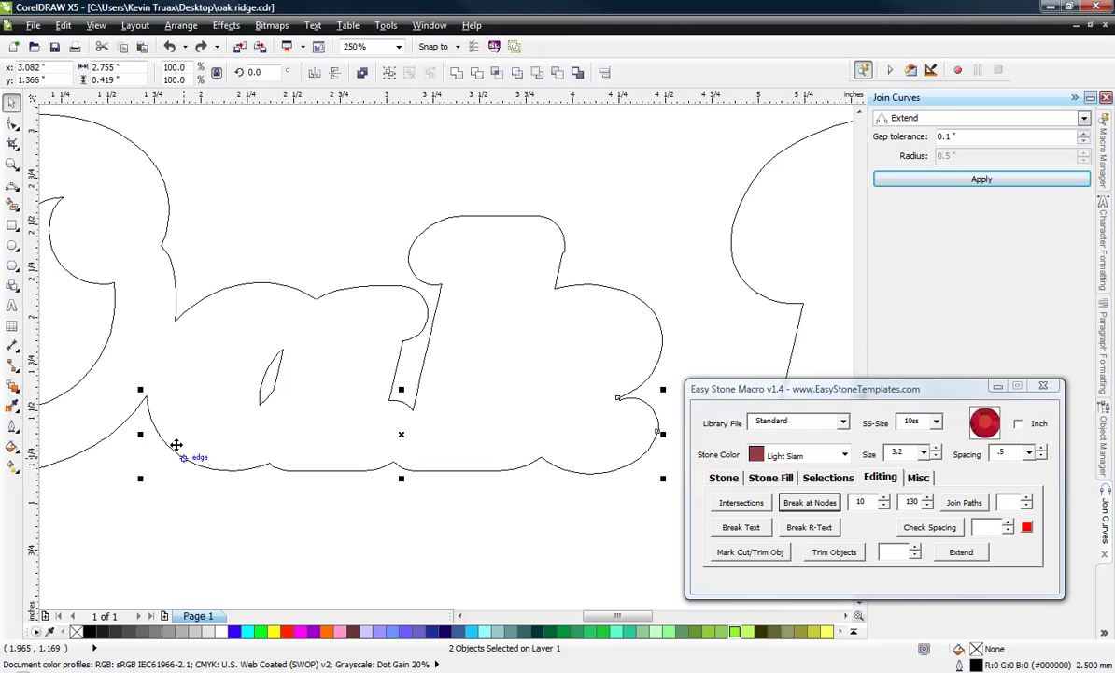
left_click(12, 122)
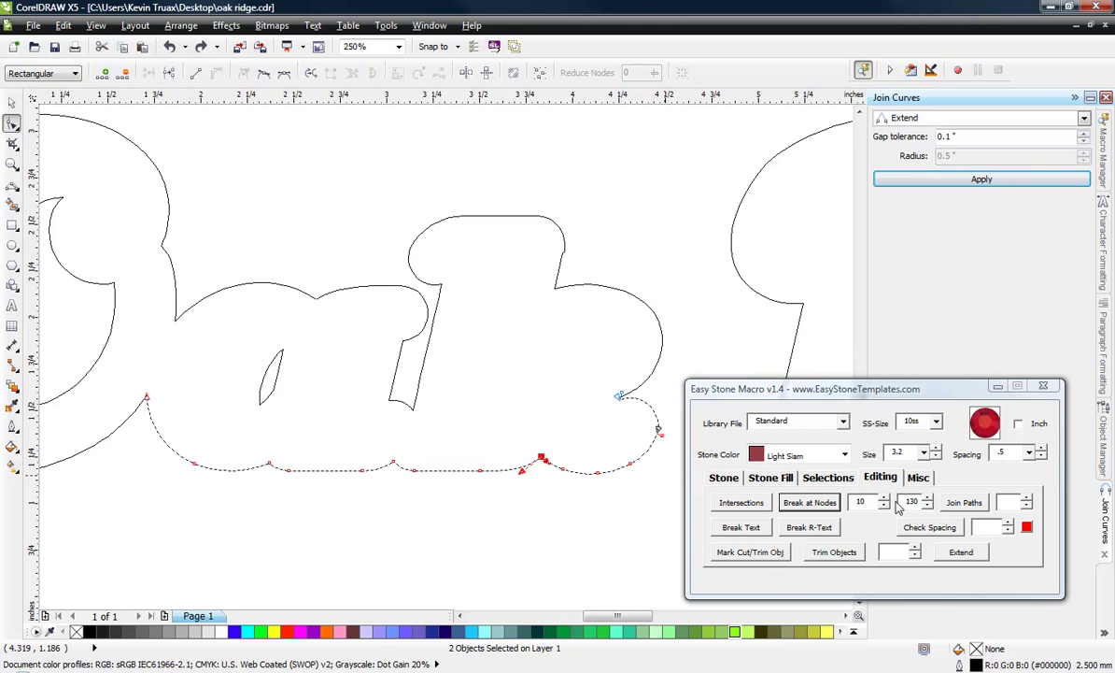
left_click(809, 502)
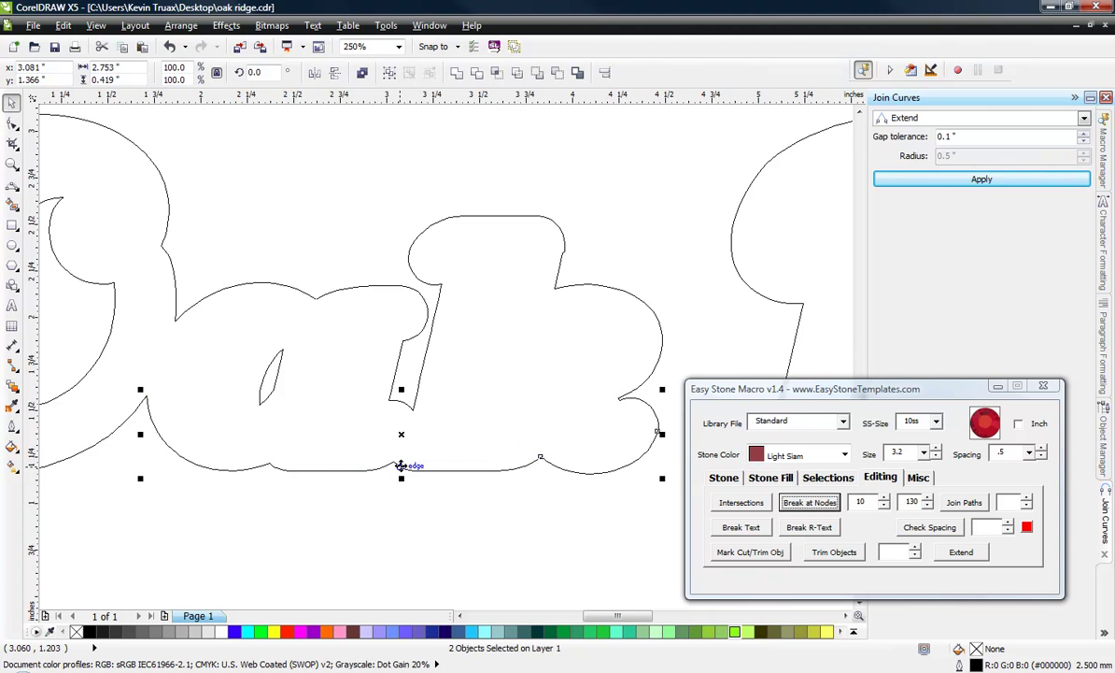
- Break the bottom outline at the dip between the "a" and "k" and at the dip under the "a"
left_click(395, 466)
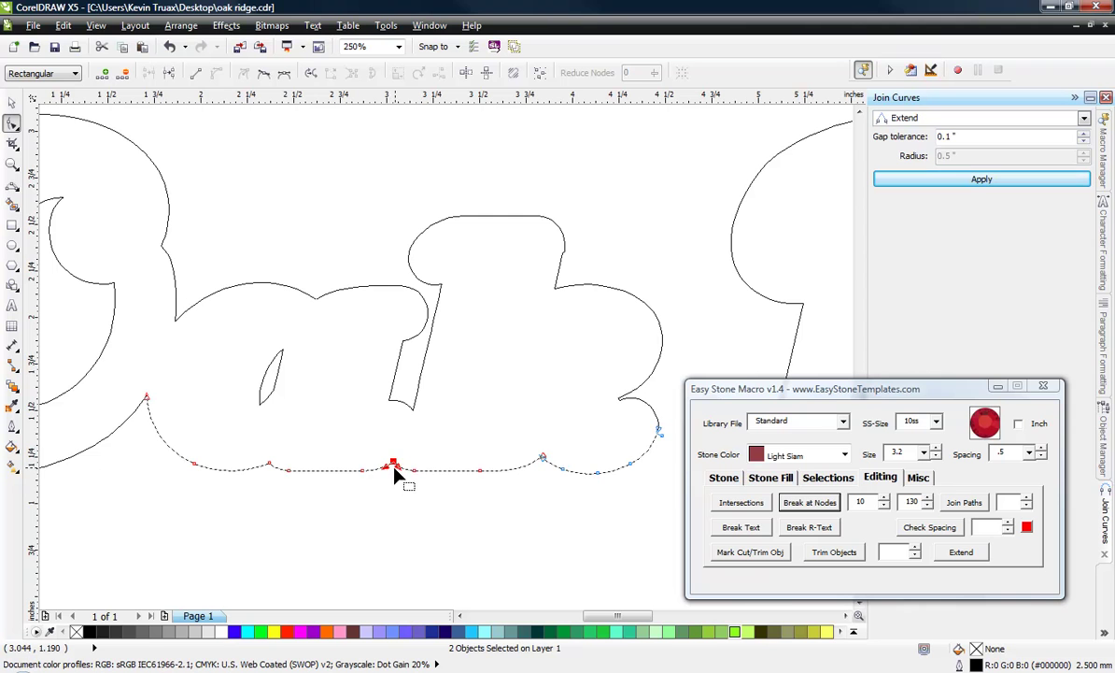
left_click(840, 503)
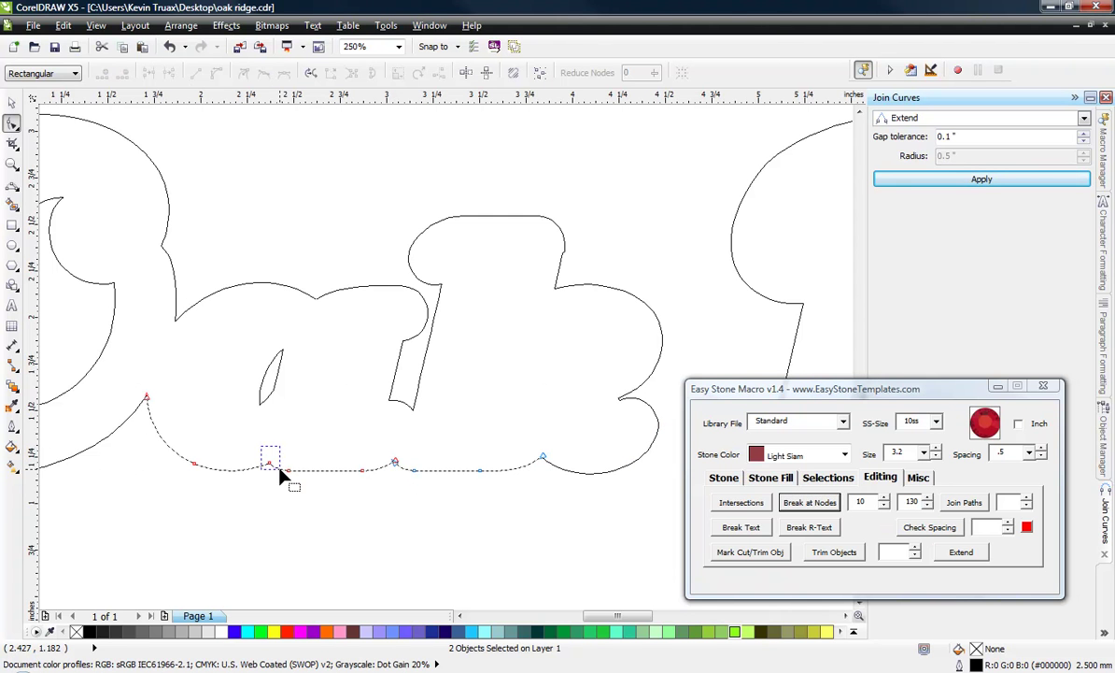
left_click_drag(262, 447, 280, 470)
left_click(830, 505)
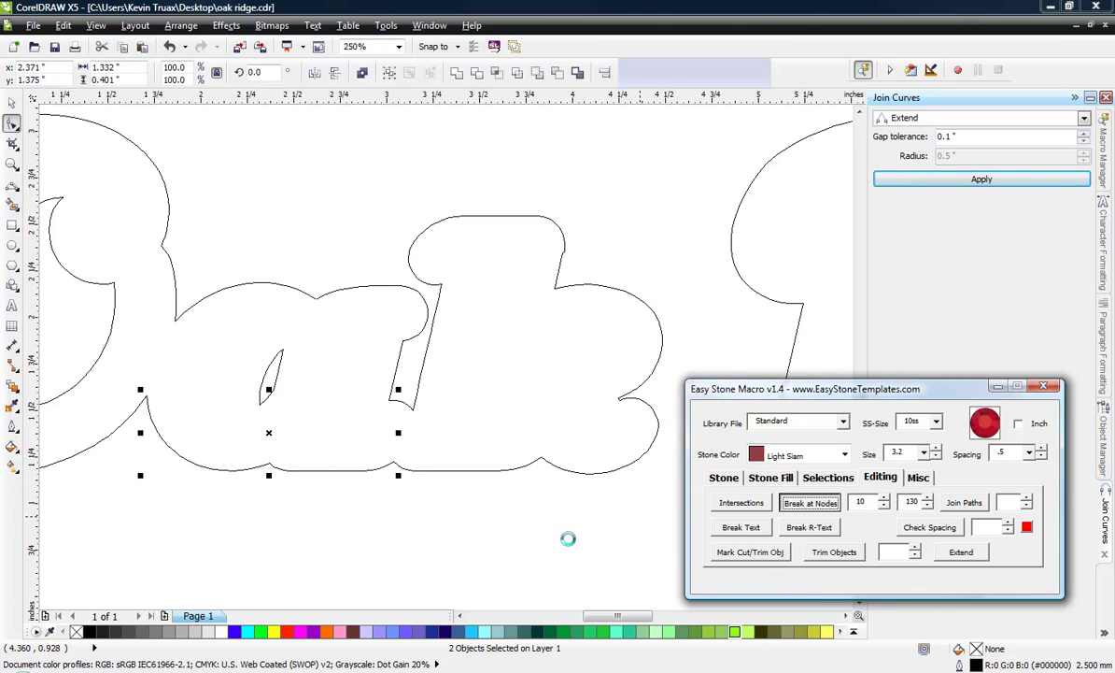
- Join the short lower-right segment of the "k" to the curve below it, using Extend with a 0.1" gap tolerance
left_click(653, 422)
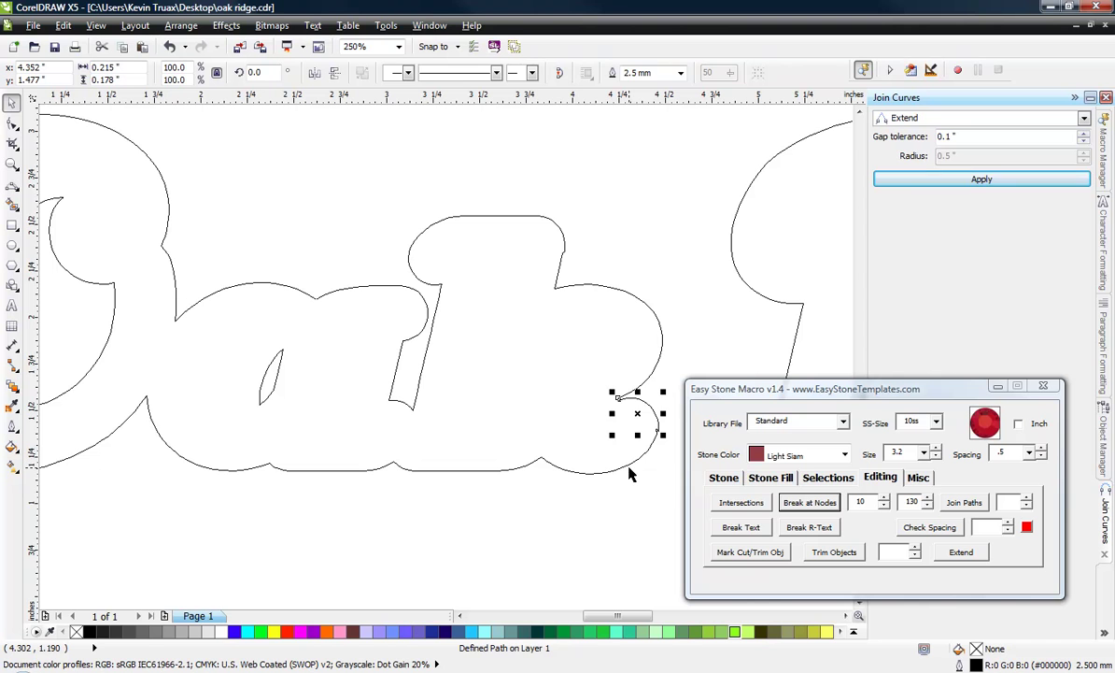
left_click(645, 456, "shift")
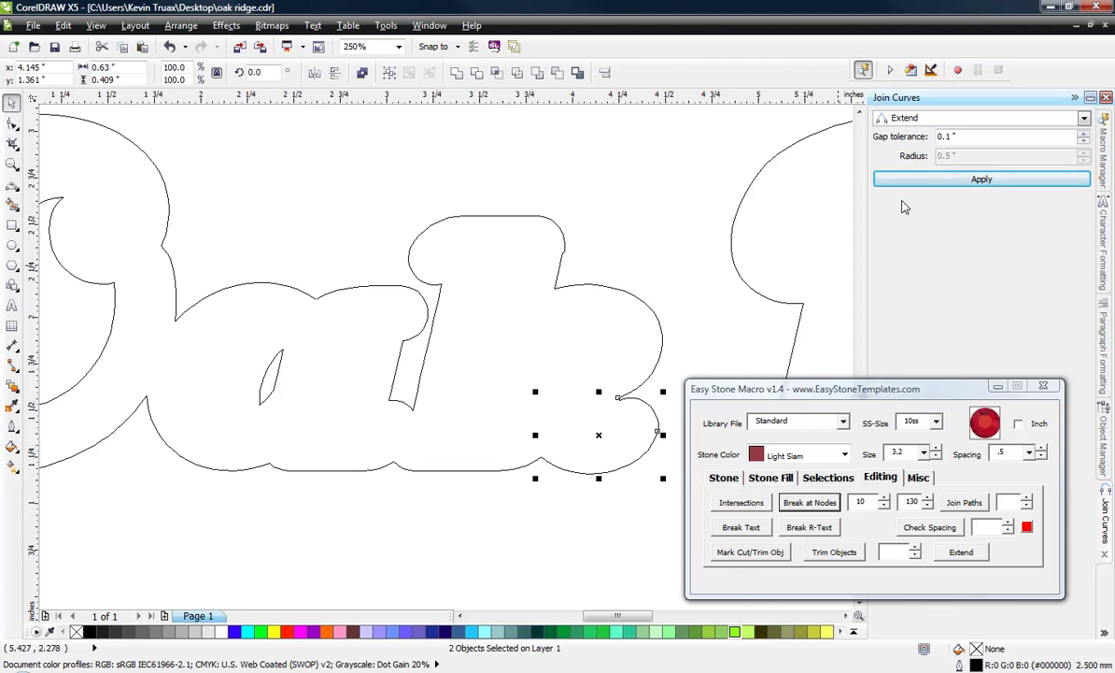
left_click(908, 180)
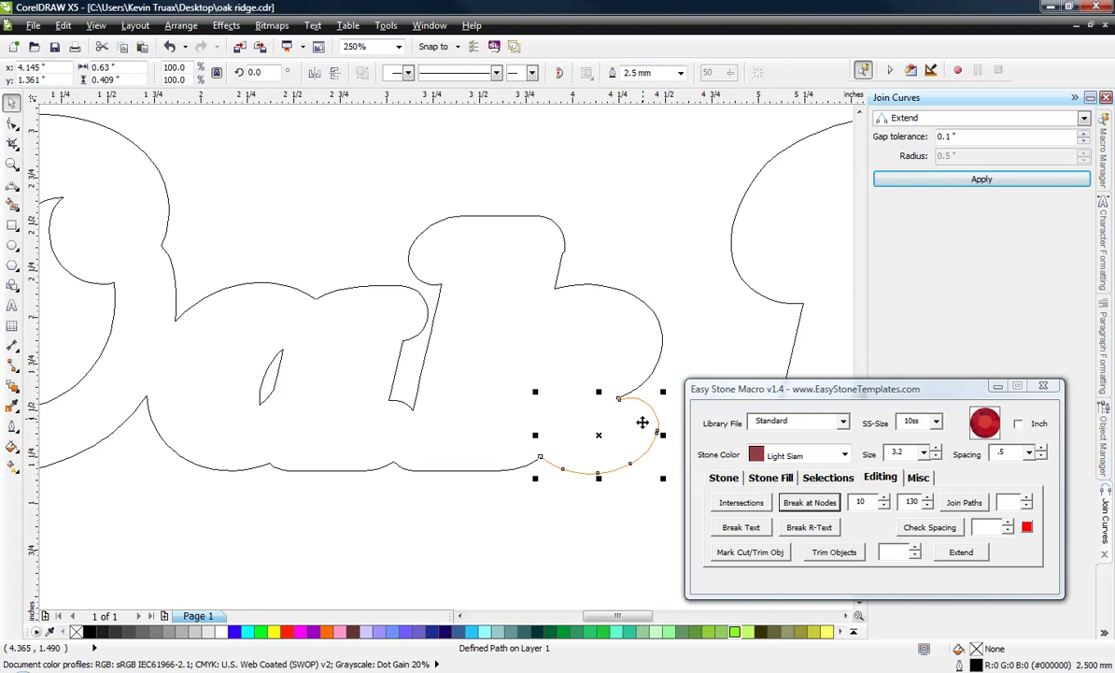
left_click(510, 531)
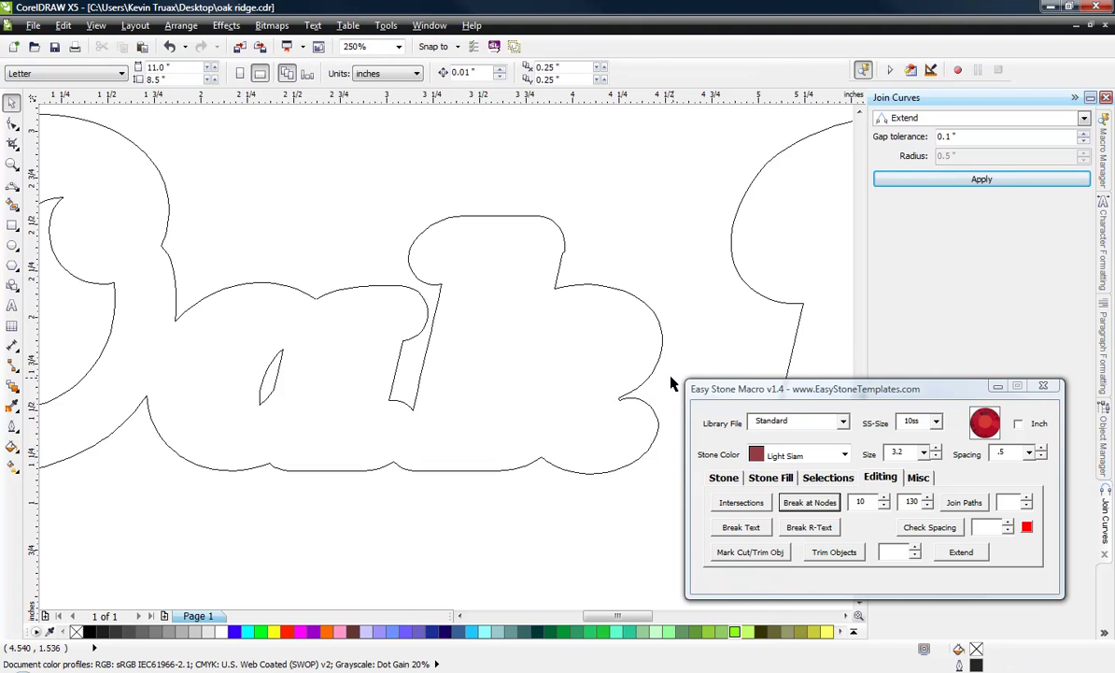
- Inspect the notch at the right of the "k", and check the bottom outline's splits by selecting its segments under the "k" and "a" individually
scroll(673, 381, "up", 3)
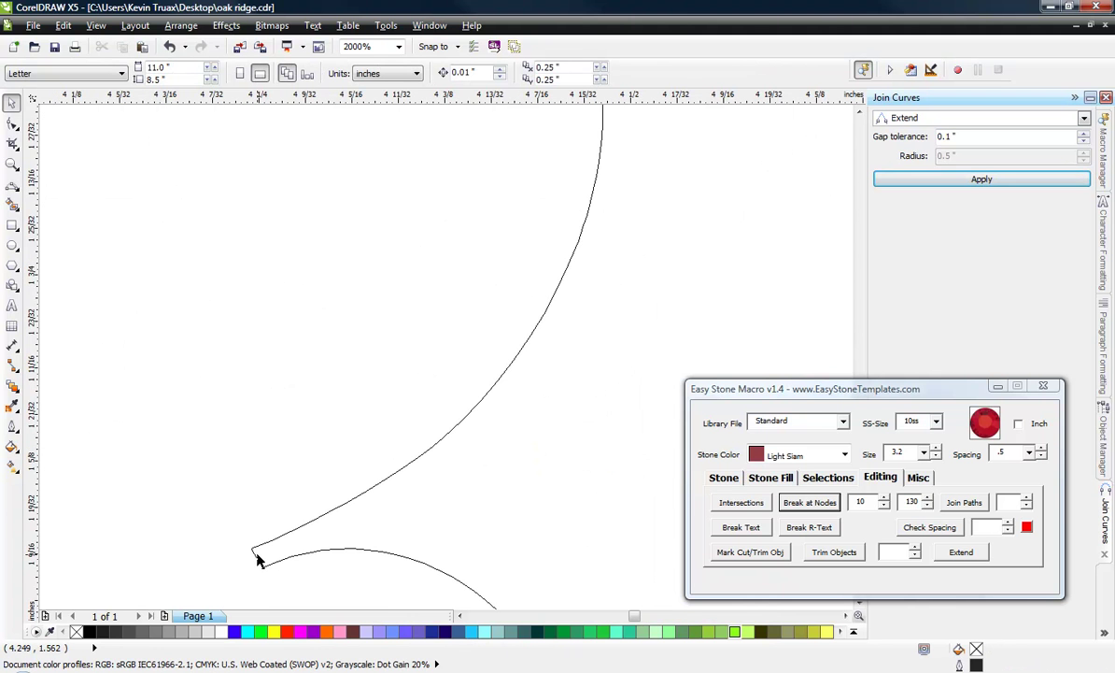
scroll(453, 456, "down", 3)
scroll(478, 461, "down", 2)
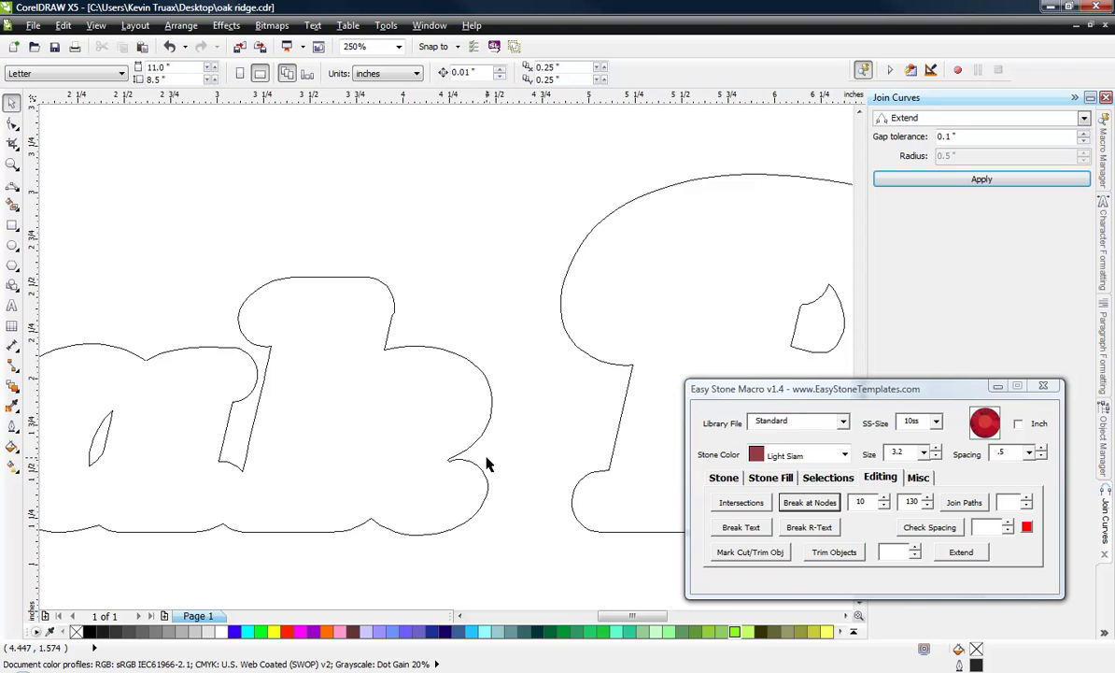
scroll(486, 460, "down", 2)
scroll(411, 502, "up", 2)
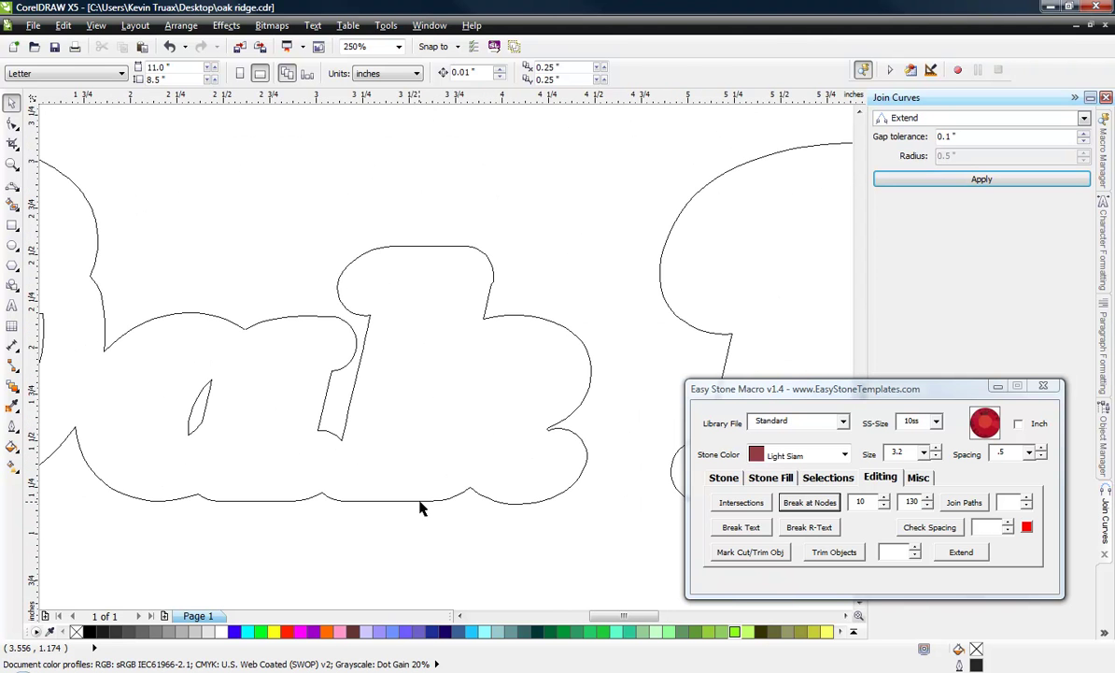
left_click(429, 502)
left_click(238, 501)
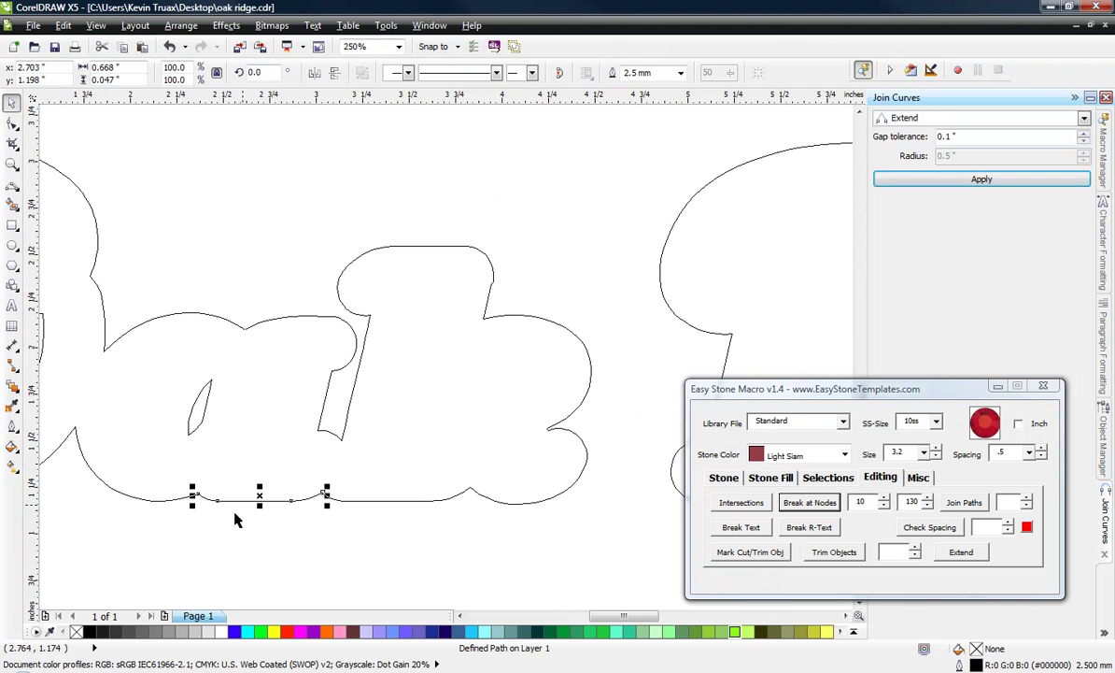
left_click(144, 499)
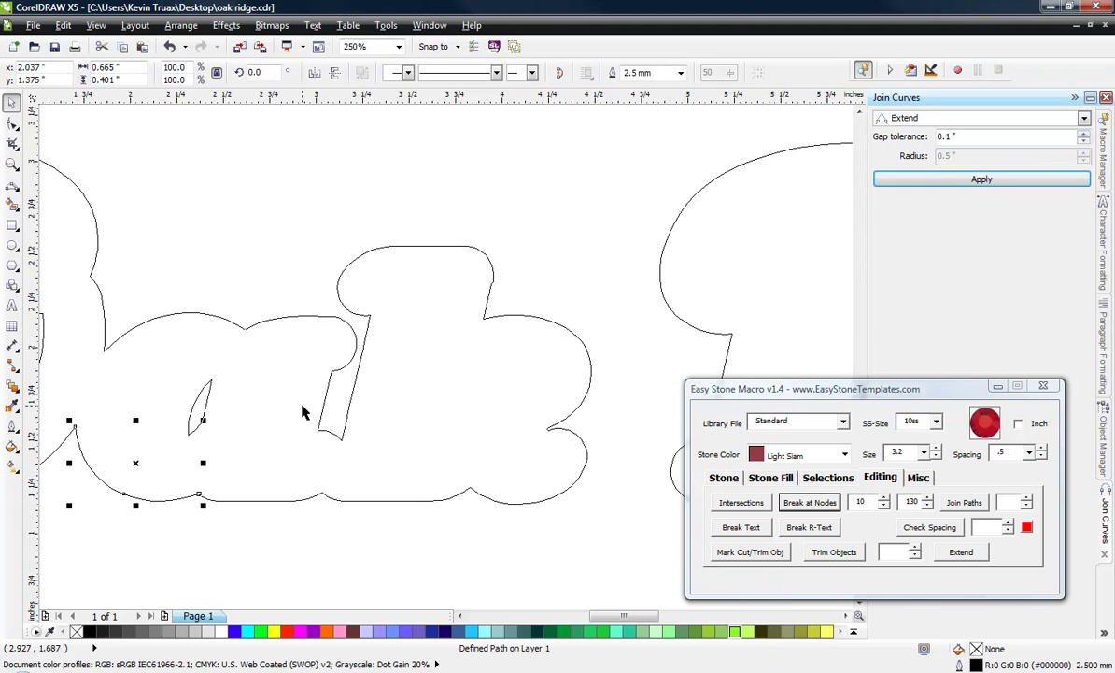
scroll(300, 411, "down", 2)
left_click(225, 488)
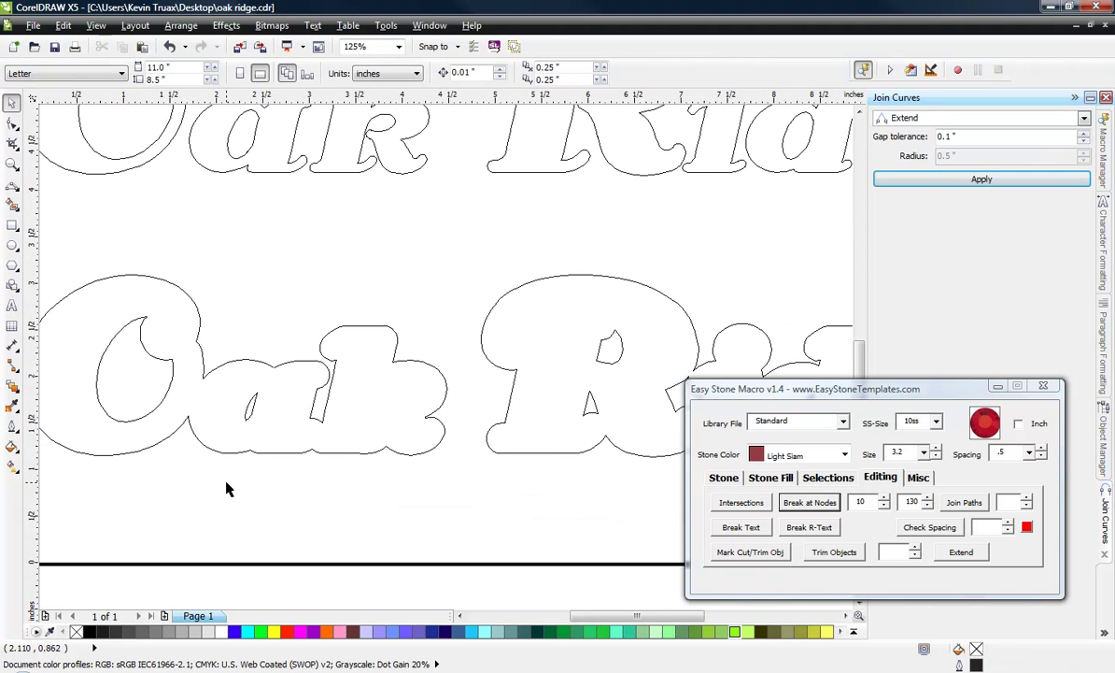
- Switch the drawing display to Enhanced view with the "Oak" outline in sight
scroll(225, 488, "down", 2)
scroll(249, 466, "up", 2)
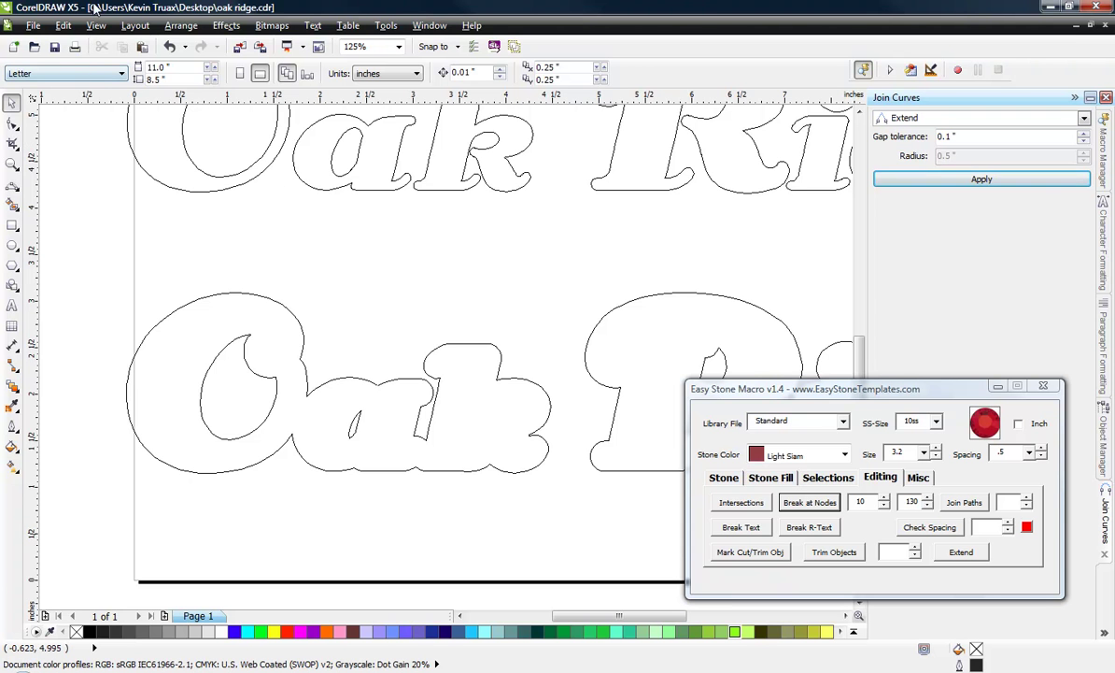
left_click(96, 25)
left_click(108, 112)
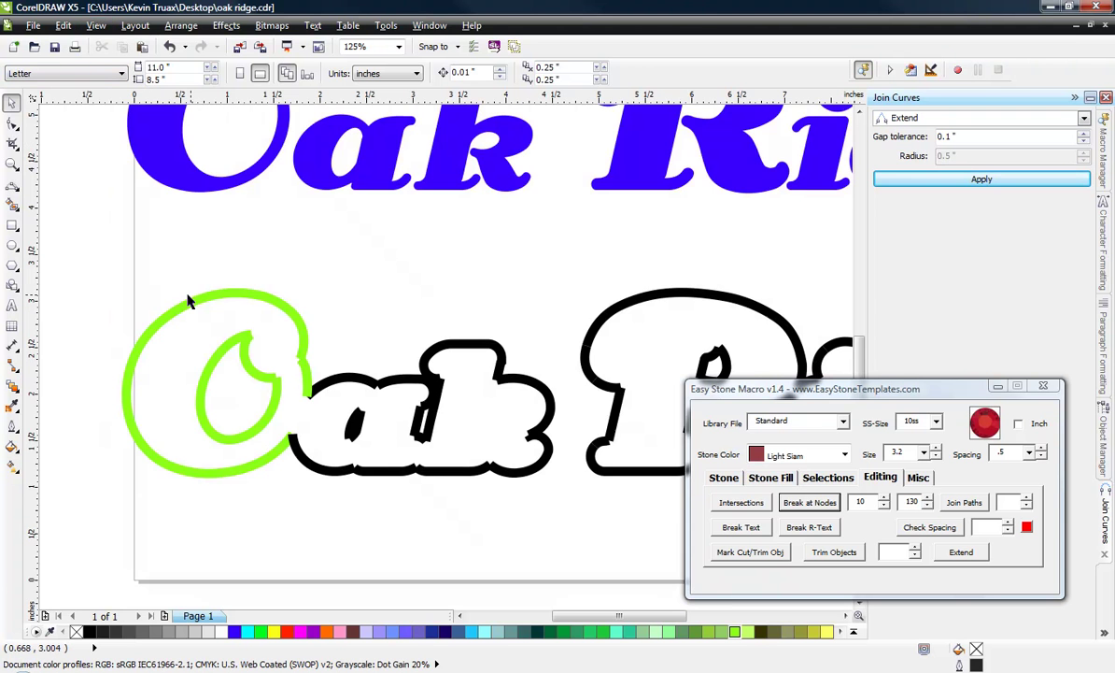
- Select all the "Oak" outline segments and add 10ss Light Siam stones along them, size 3.2 with .5 spacing
left_click_drag(84, 267, 568, 534)
left_click(722, 481)
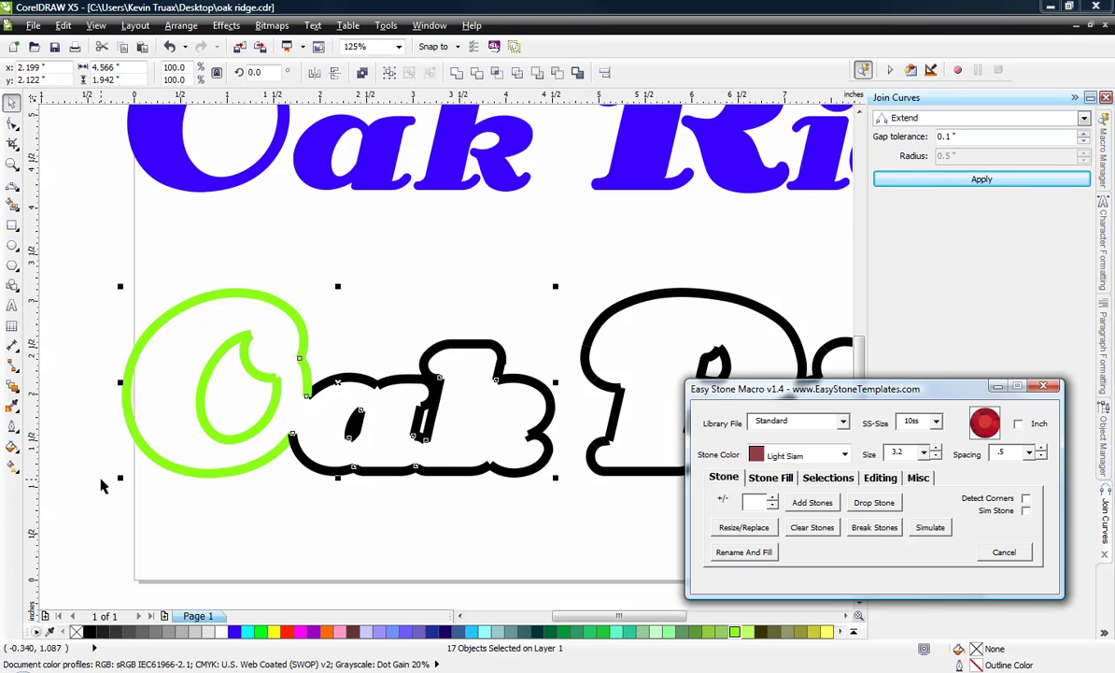
left_click(87, 283)
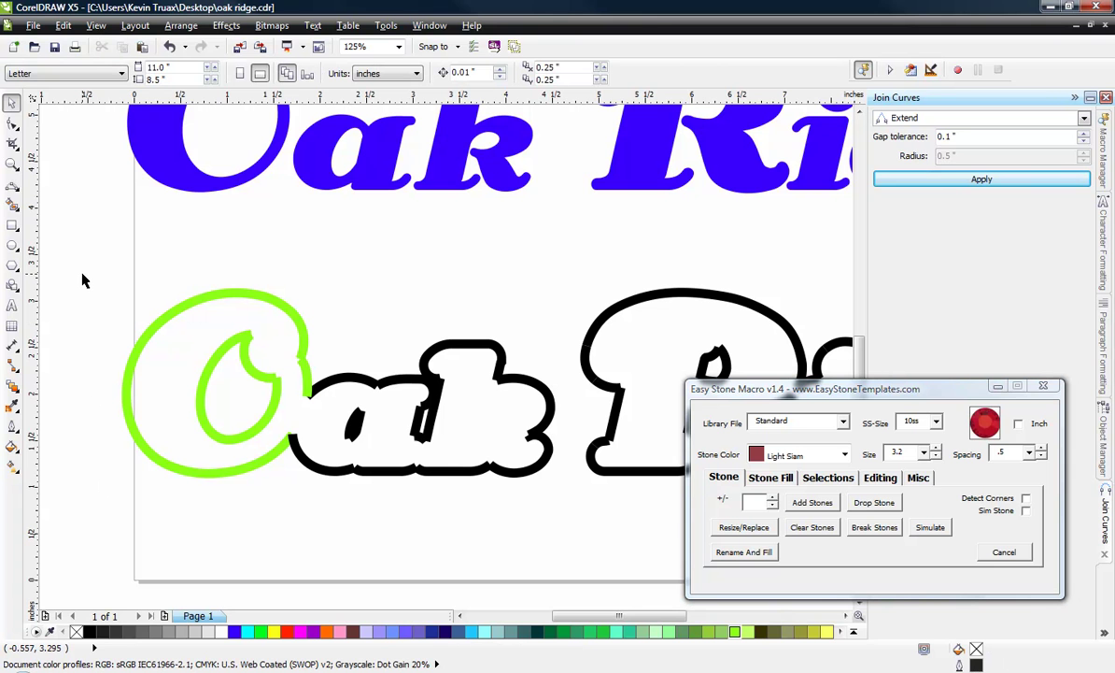
left_click_drag(78, 256, 572, 554)
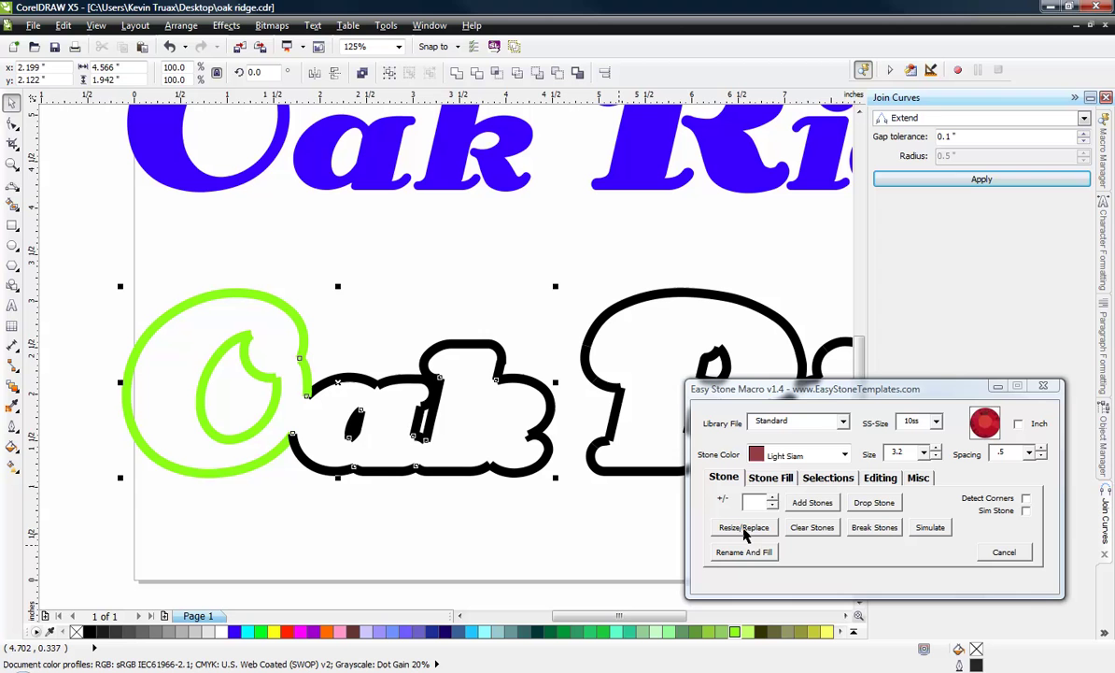
left_click(812, 503)
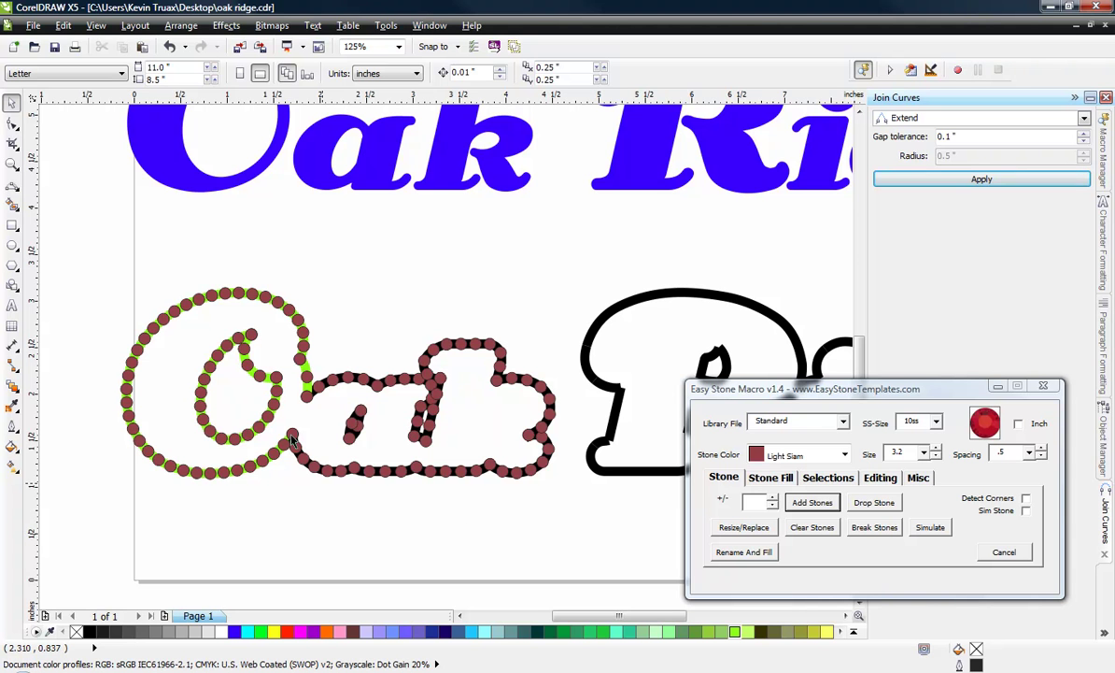
- Examine the stones placed around "Oak", comparing them with the unfilled "Ridge" outline and looking closely at the "a" and "k"
scroll(126, 296, "down", 2)
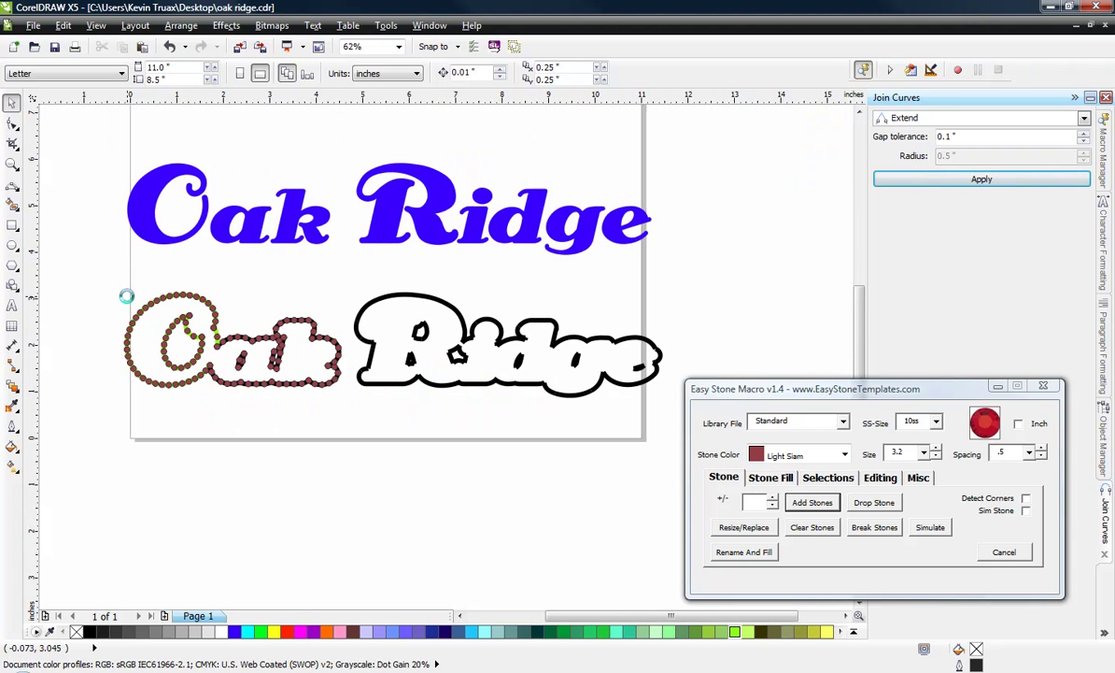
scroll(652, 359, "up", 4)
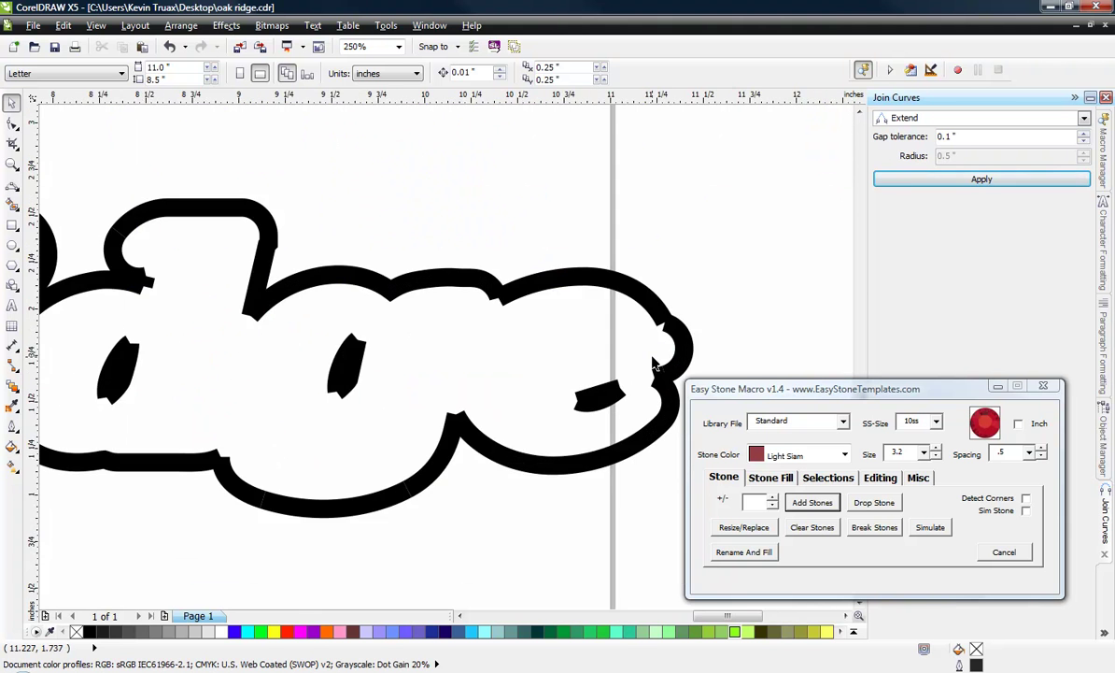
scroll(609, 337, "down", 2)
scroll(565, 385, "down", 2)
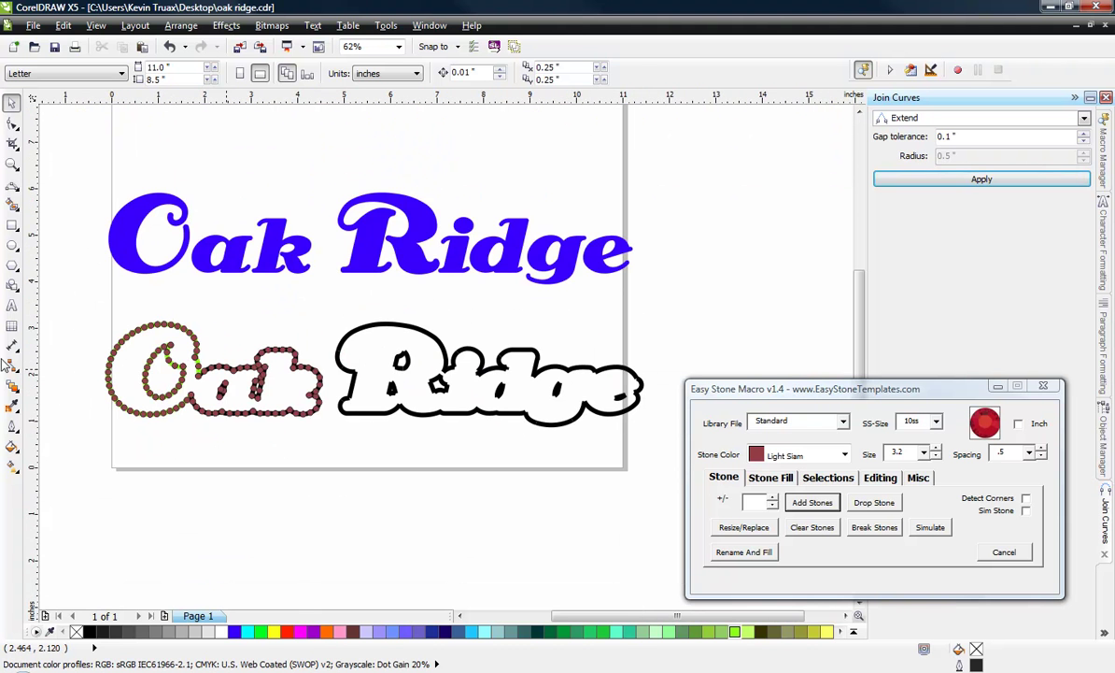
scroll(131, 369, "up", 2)
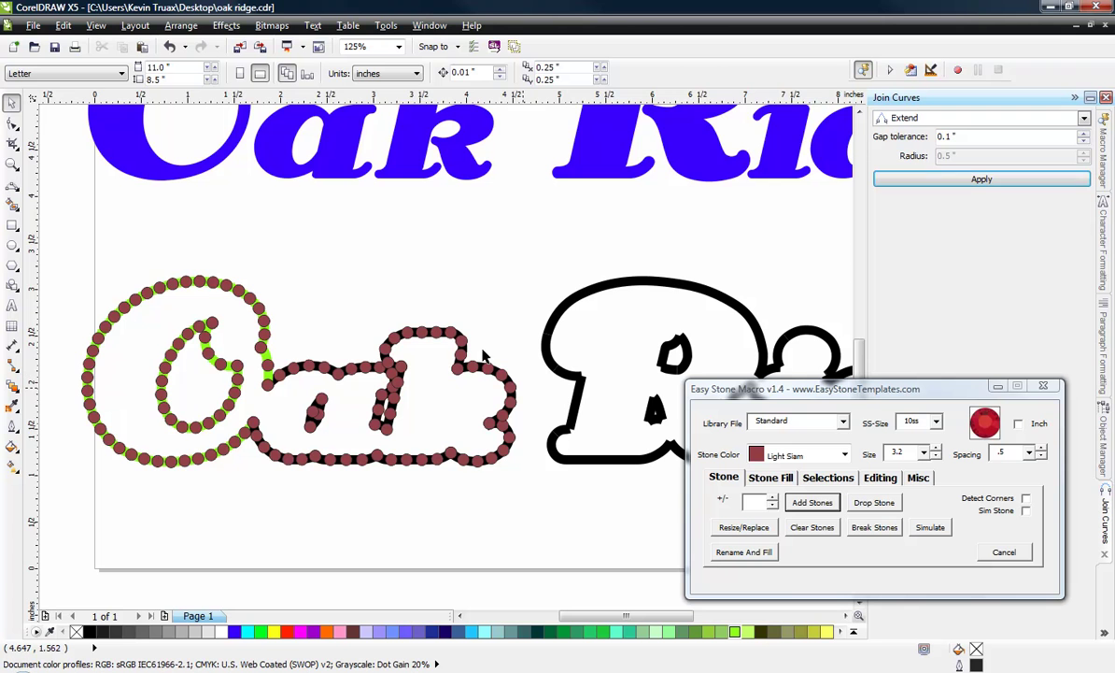
scroll(405, 388, "up", 2)
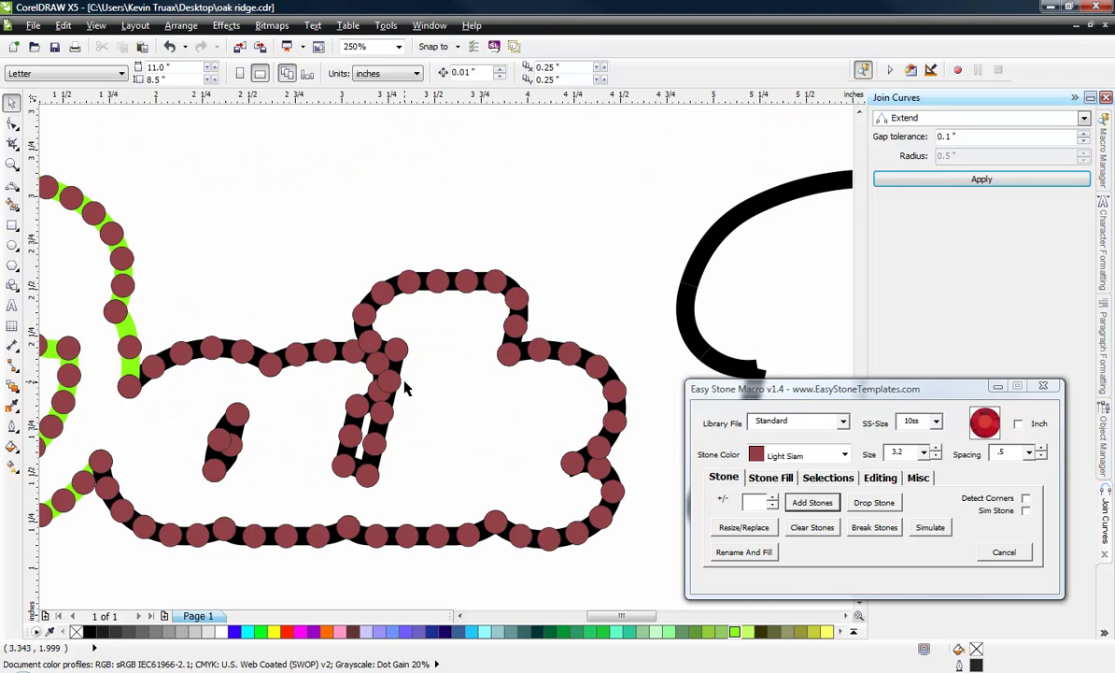
scroll(640, 417, "down", 2)
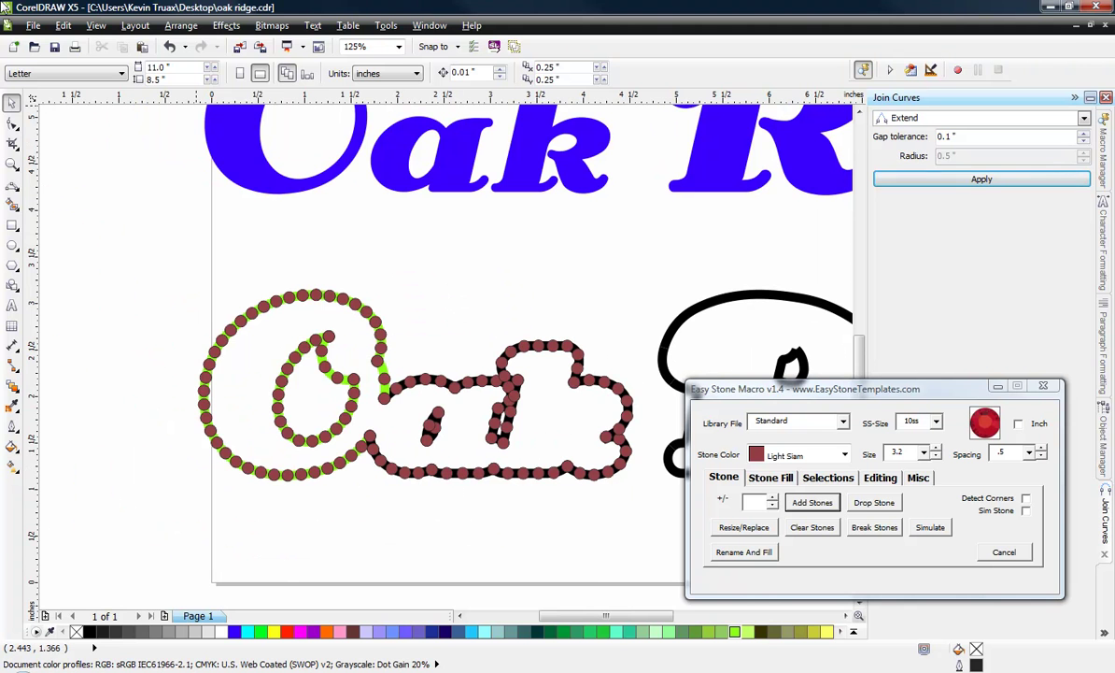
- Switch to Wireframe view and examine how the stones sit on the corners and dips along the bottom of "Oak"
left_click(95, 25)
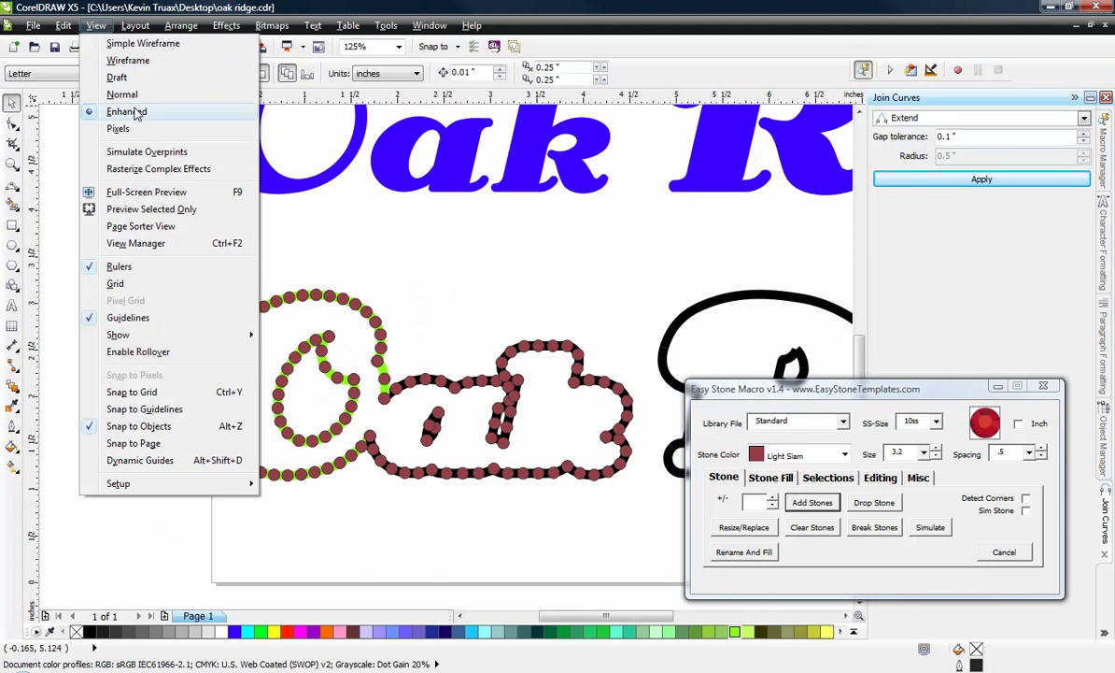
left_click(127, 61)
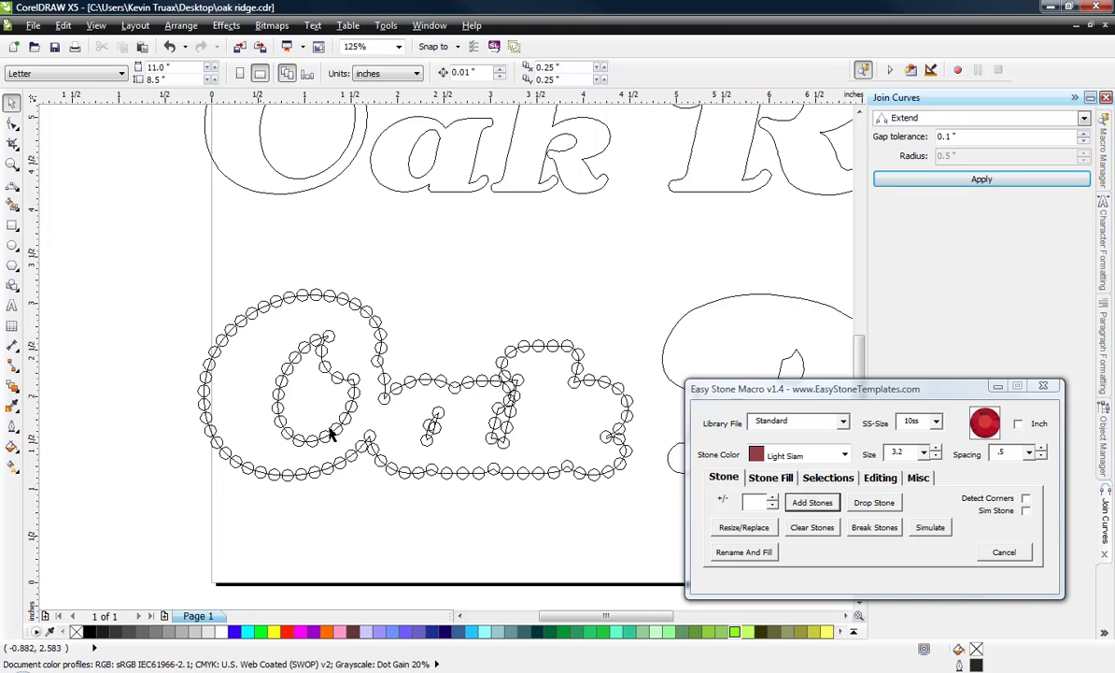
scroll(443, 495, "up", 2)
scroll(443, 495, "up", 2)
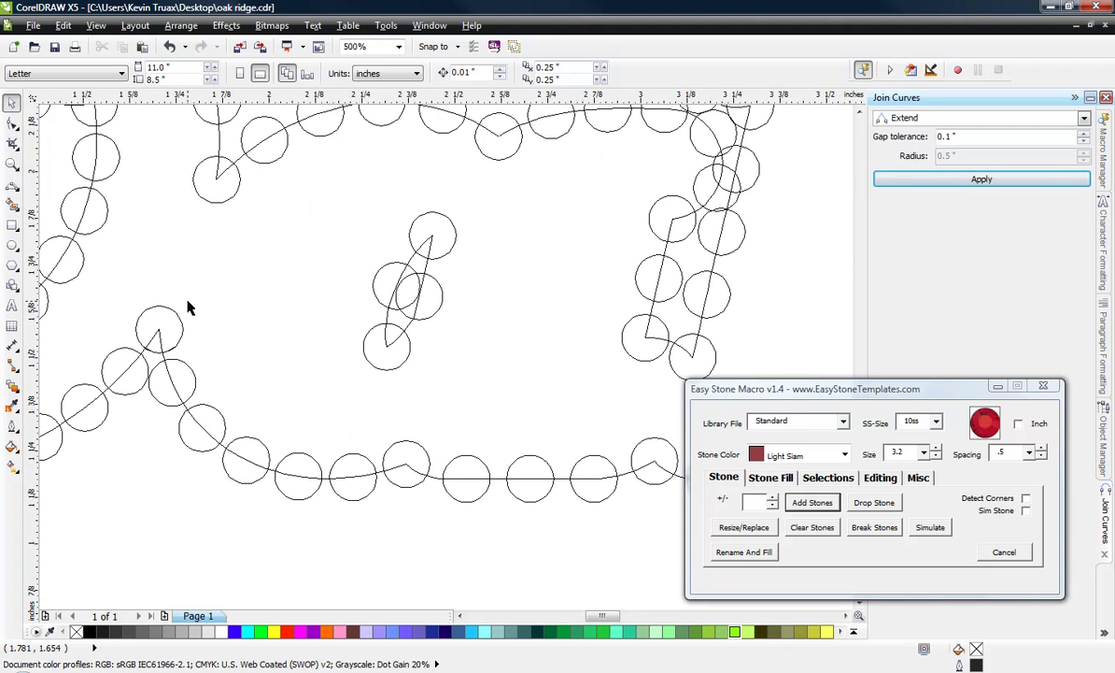
scroll(187, 308, "down", 2)
scroll(587, 375, "up", 2)
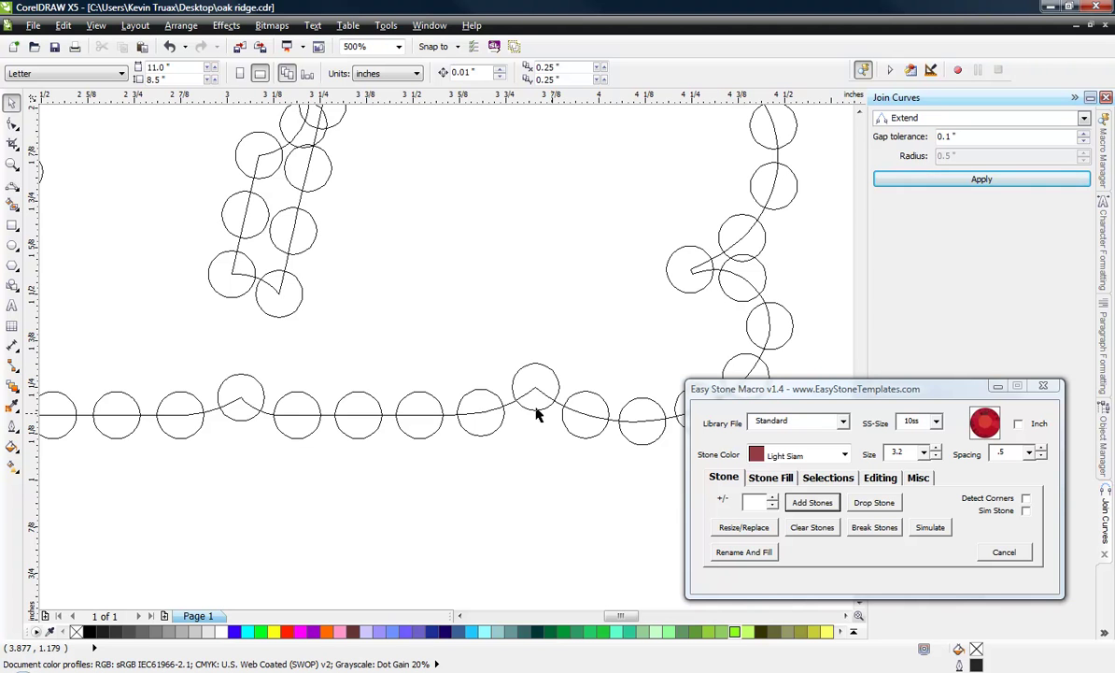
scroll(654, 319, "down", 1)
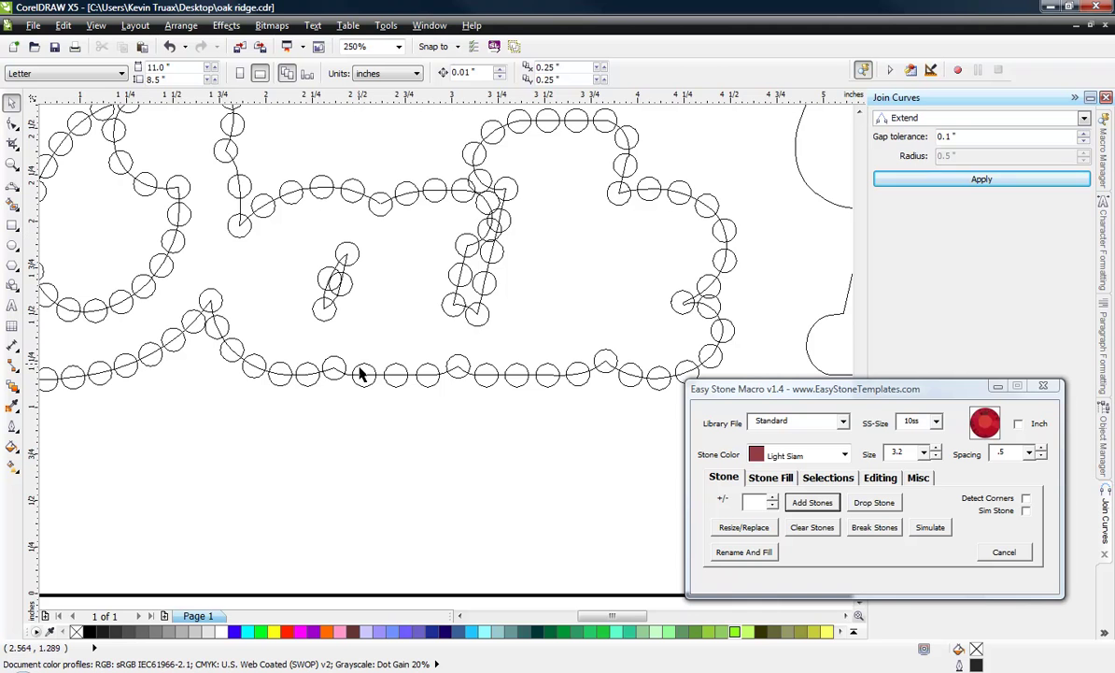
scroll(359, 369, "down", 2)
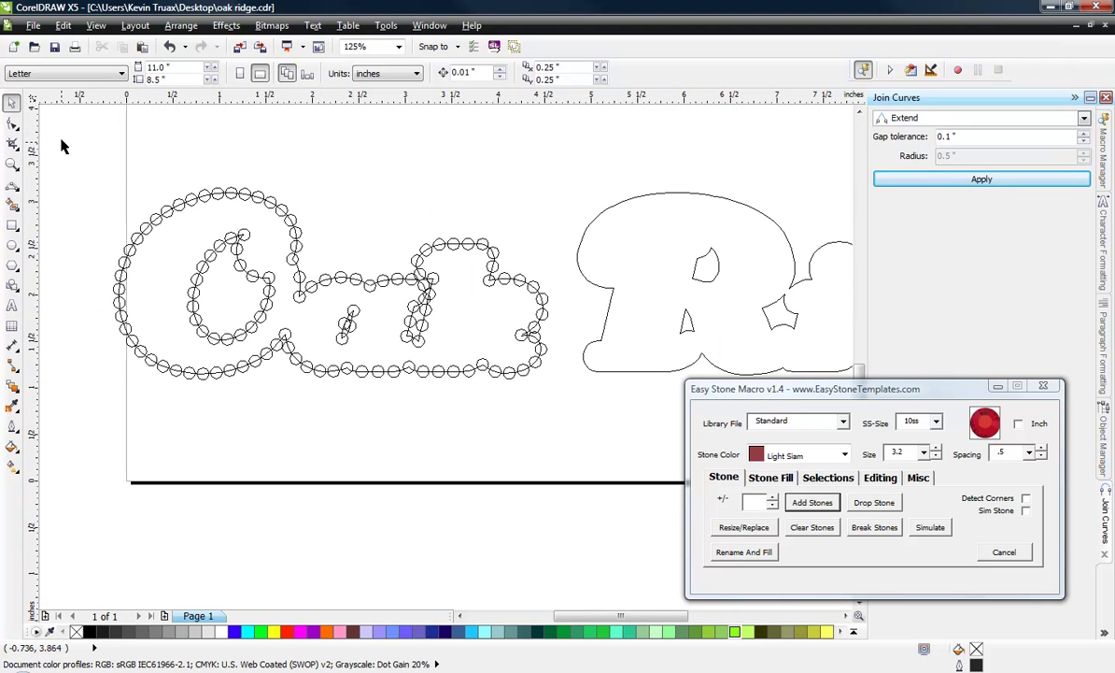
- Return to Enhanced view and look over the whole design, comparing the stoned "Oak" with the "Ridge" outline
left_click(96, 26)
left_click(136, 113)
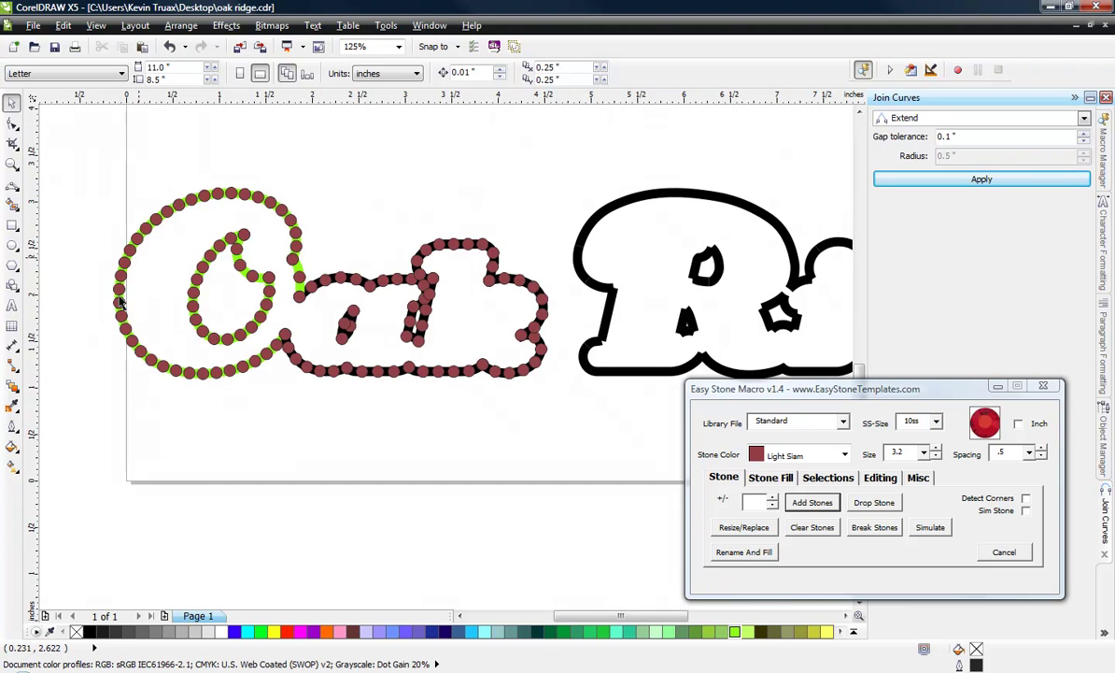
scroll(317, 443, "down", 2)
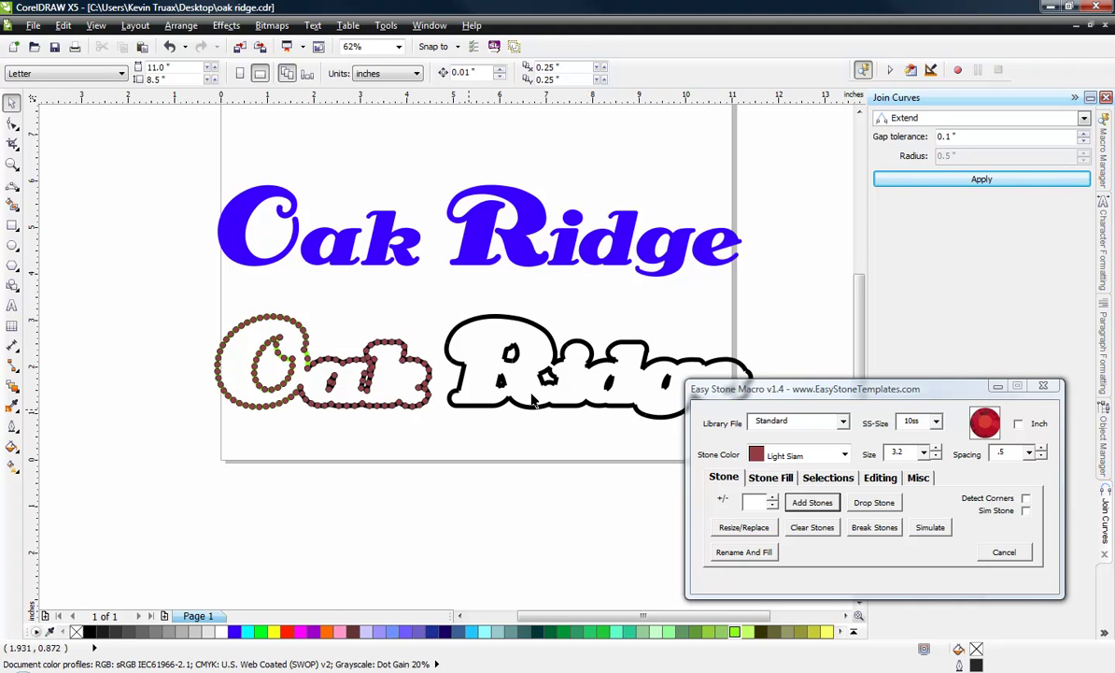
scroll(257, 461, "down", 1)
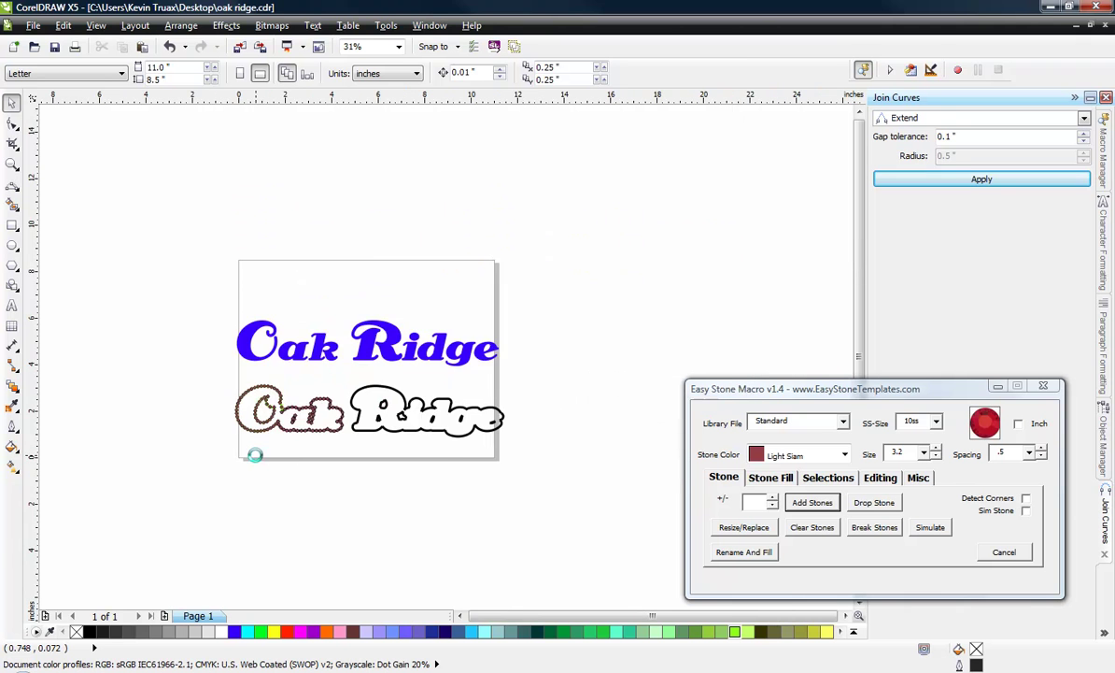
scroll(404, 396, "up", 1)
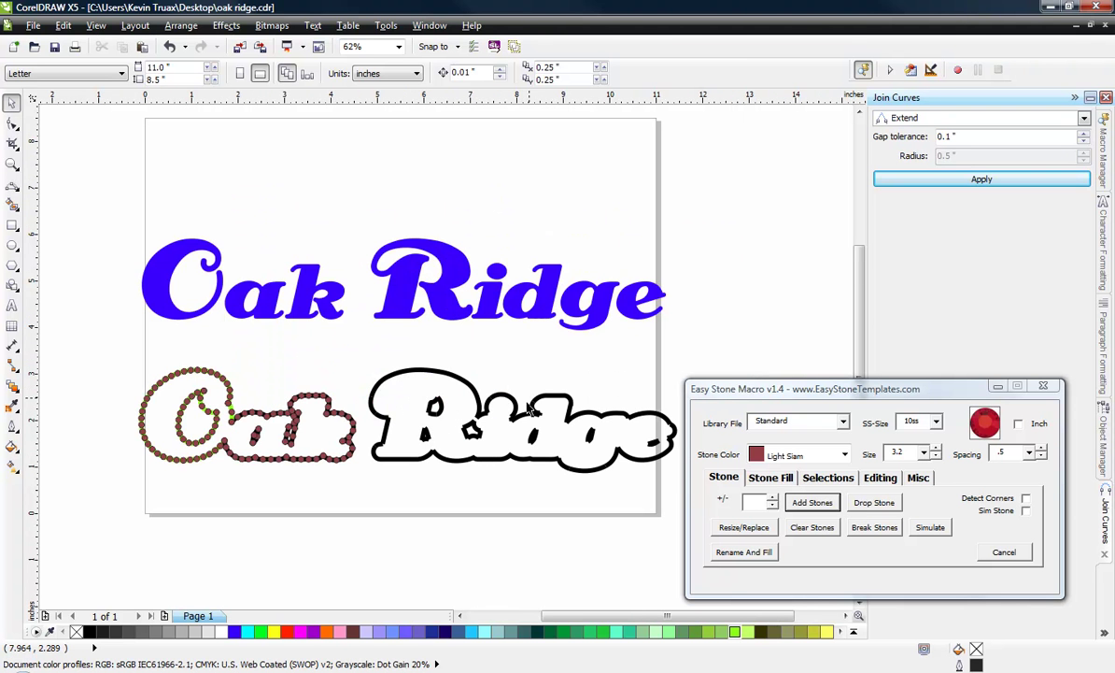